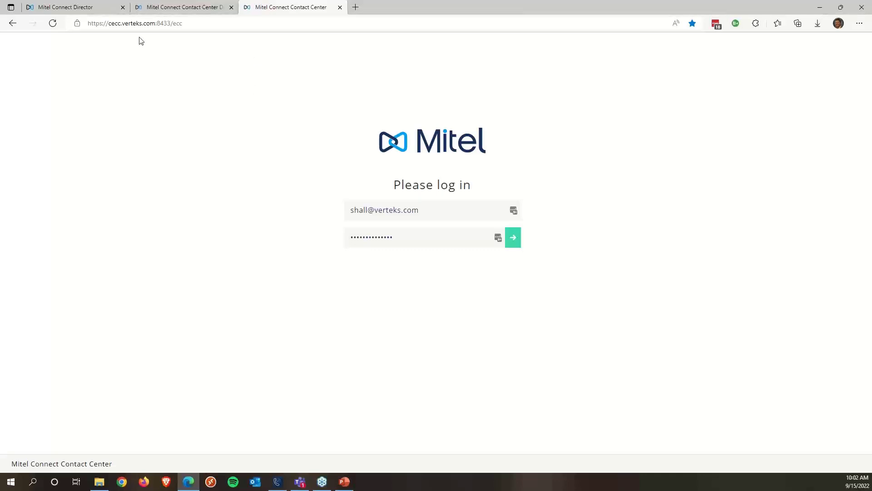
# - Log in to the agent client with the saved credentials and confirm the agent's prefilled extension
pyautogui.click(186, 22)
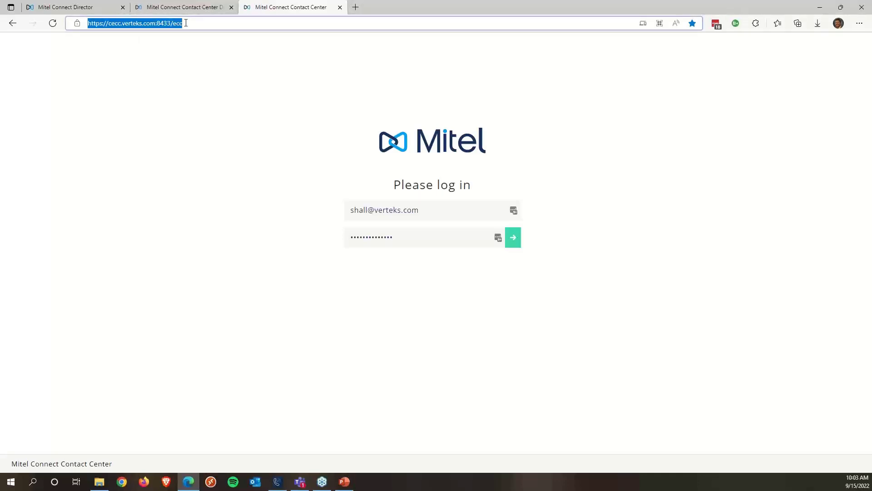
pyautogui.click(182, 79)
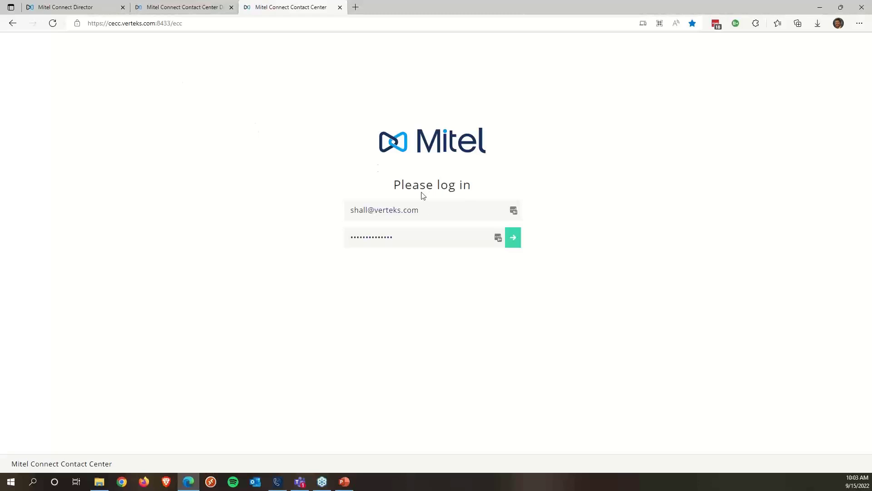
pyautogui.click(434, 214)
pyautogui.click(613, 217)
pyautogui.click(514, 245)
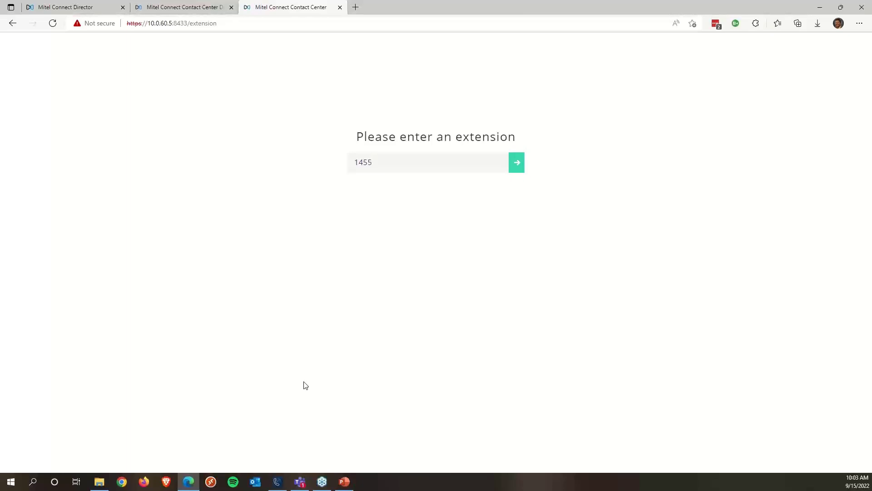
pyautogui.click(518, 168)
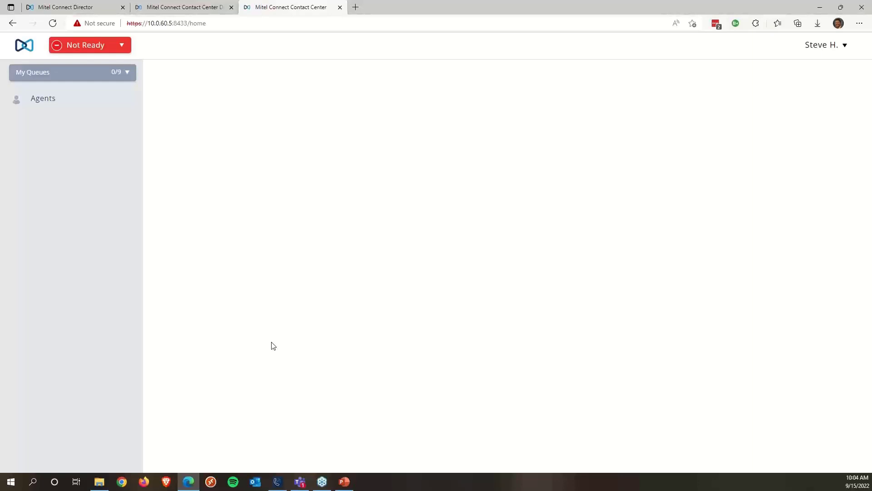
# - Switch the agent's queue login between all queues and no queues, ending logged in to all queues
pyautogui.click(127, 74)
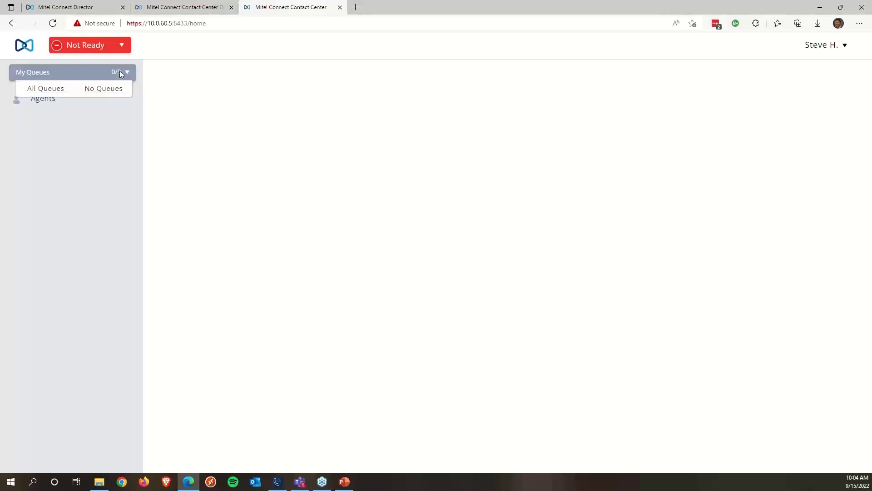
pyautogui.click(35, 90)
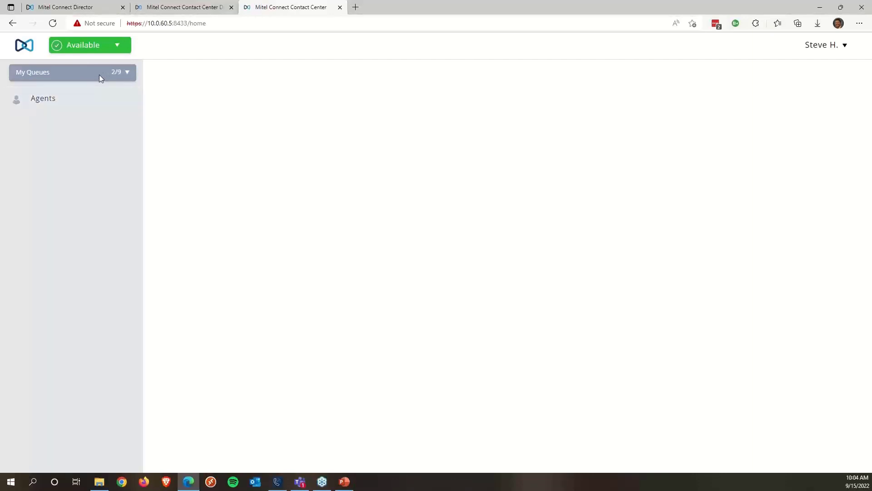
pyautogui.click(128, 74)
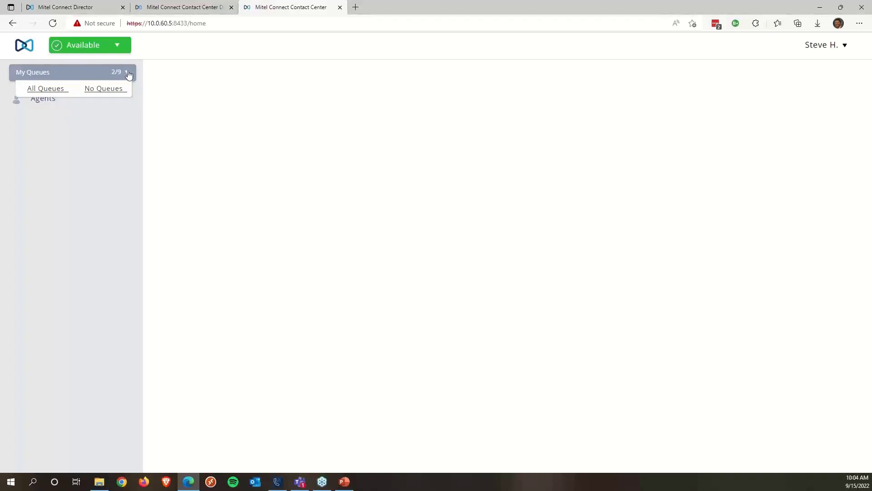
pyautogui.click(109, 85)
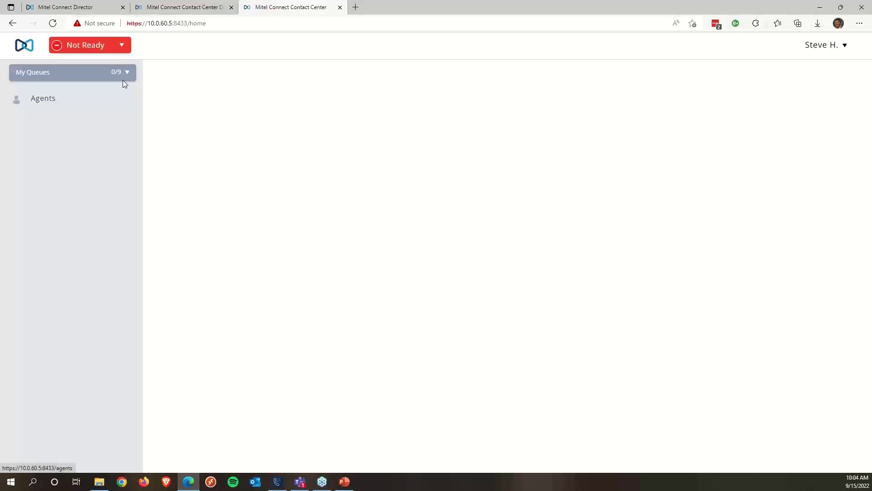
pyautogui.click(117, 80)
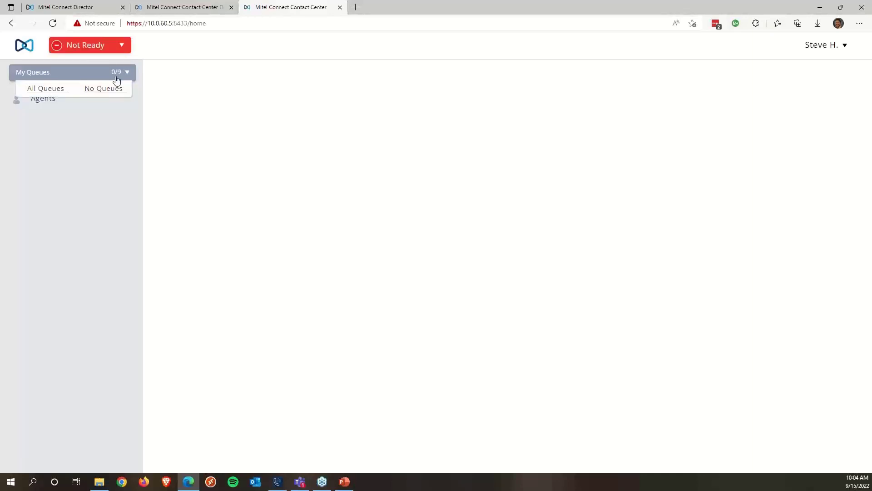
pyautogui.click(48, 90)
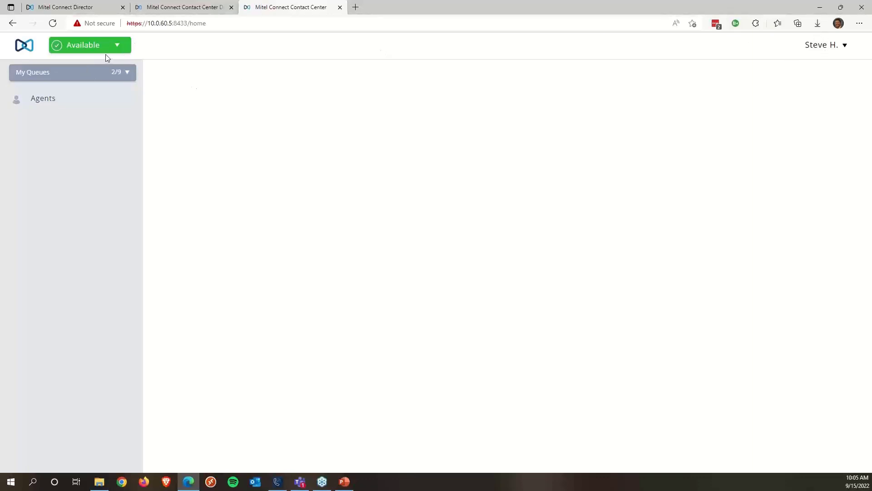
# - Review the Ready and Not Ready states and set the agent's status to Break
pyautogui.click(116, 46)
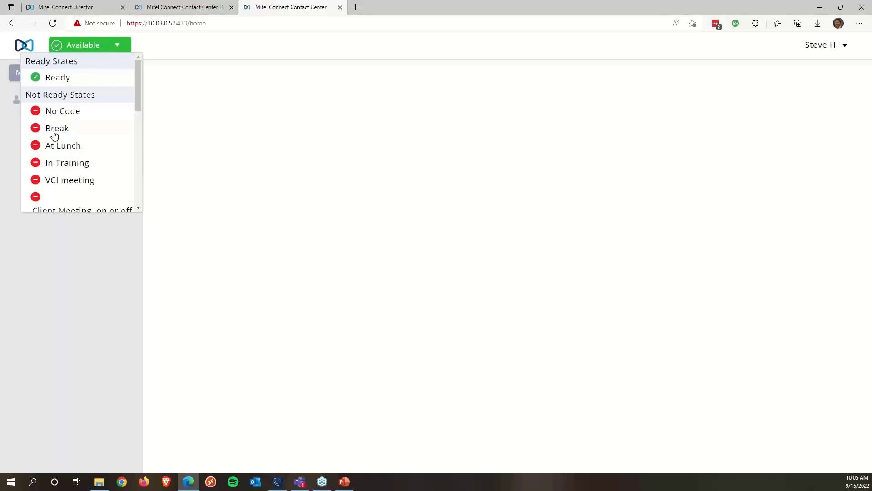
pyautogui.scroll(-4, 71, 175)
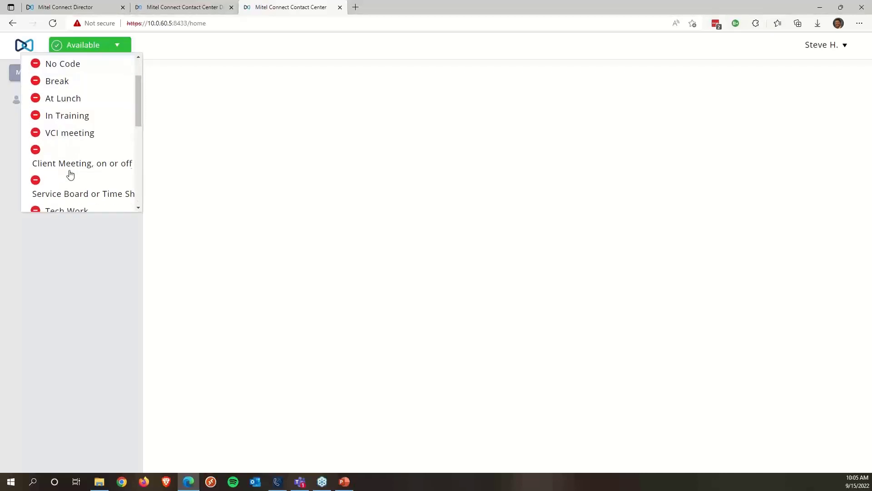
pyautogui.scroll(3, 70, 175)
pyautogui.scroll(1, 70, 175)
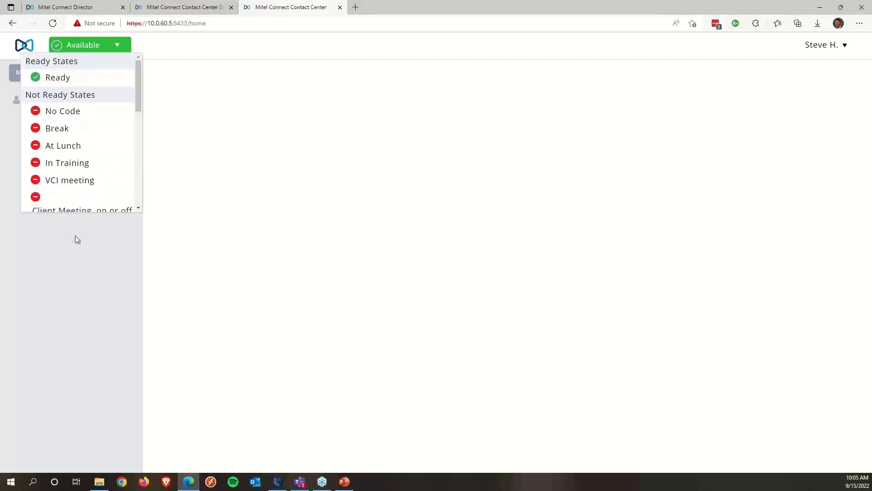
pyautogui.click(87, 277)
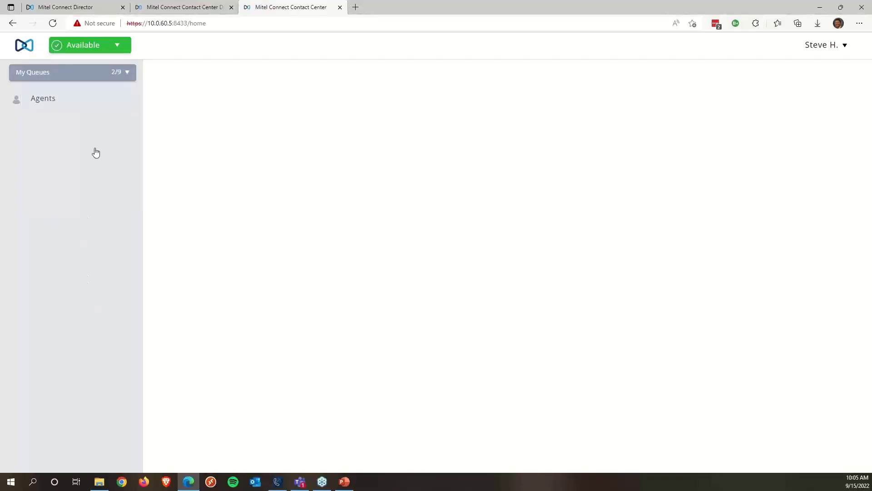
pyautogui.click(121, 49)
pyautogui.click(60, 129)
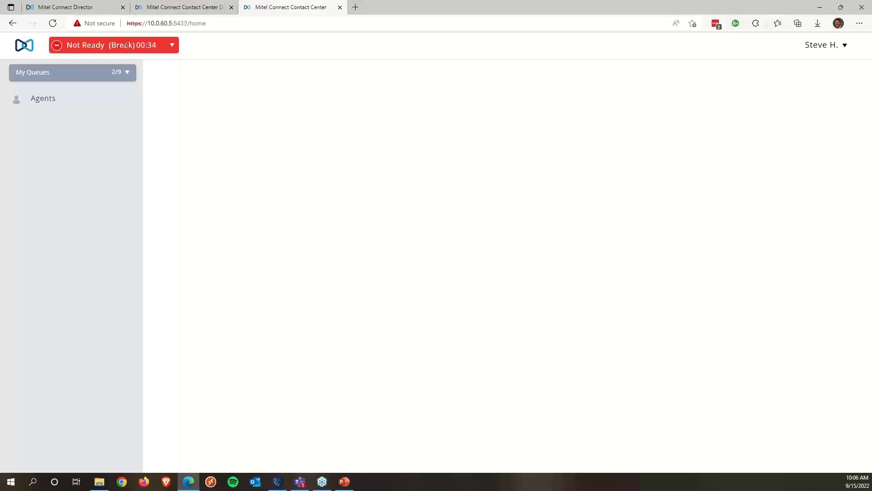
# - Return the agent's status to Ready and resume taking requests after the forced release
pyautogui.click(173, 45)
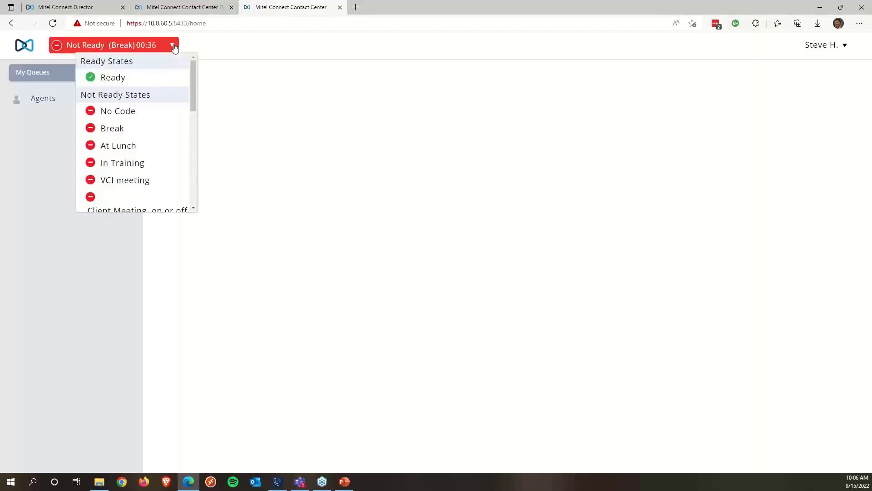
pyautogui.click(116, 79)
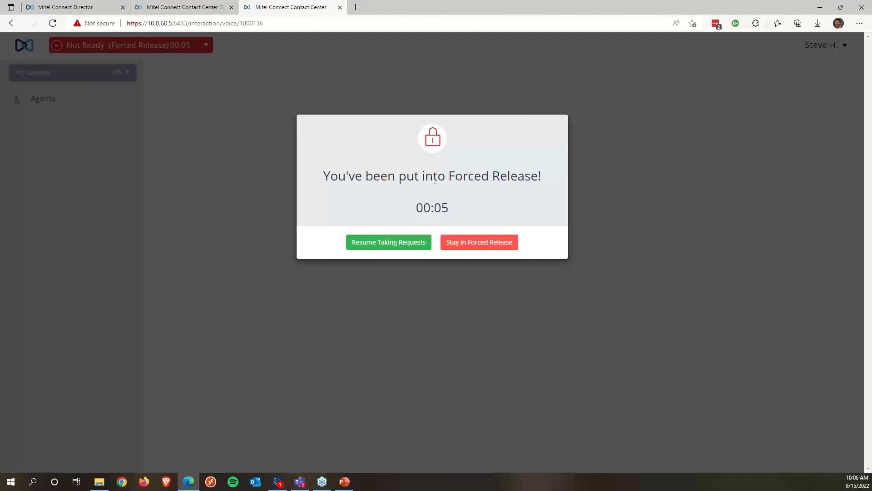
pyautogui.click(360, 244)
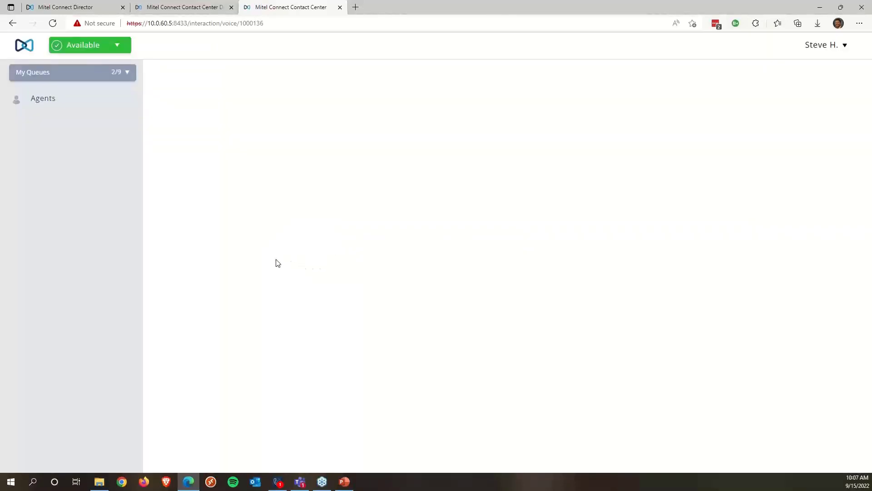
# - Sign out of the agent client and switch to Connect Contact Center Director
pyautogui.click(838, 45)
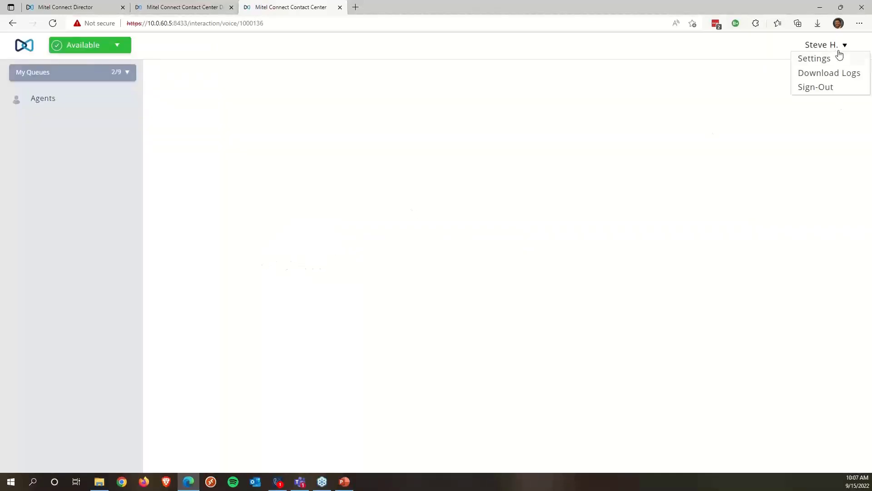
pyautogui.click(828, 91)
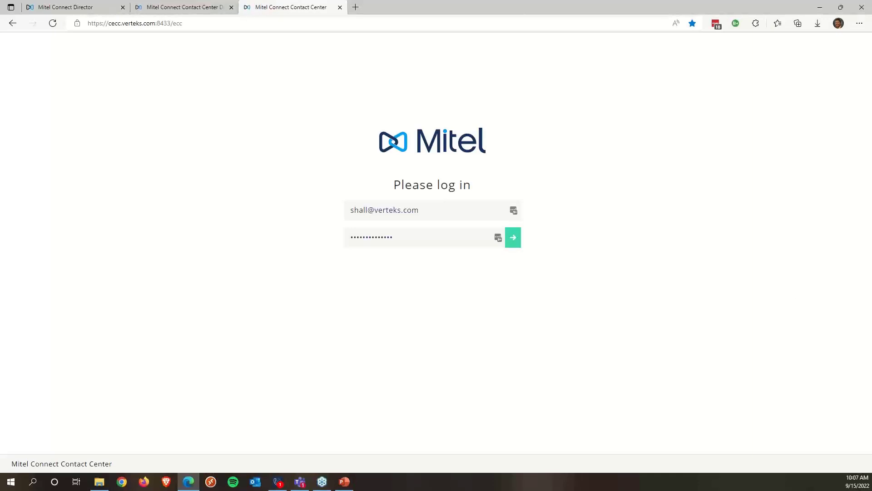
pyautogui.click(183, 6)
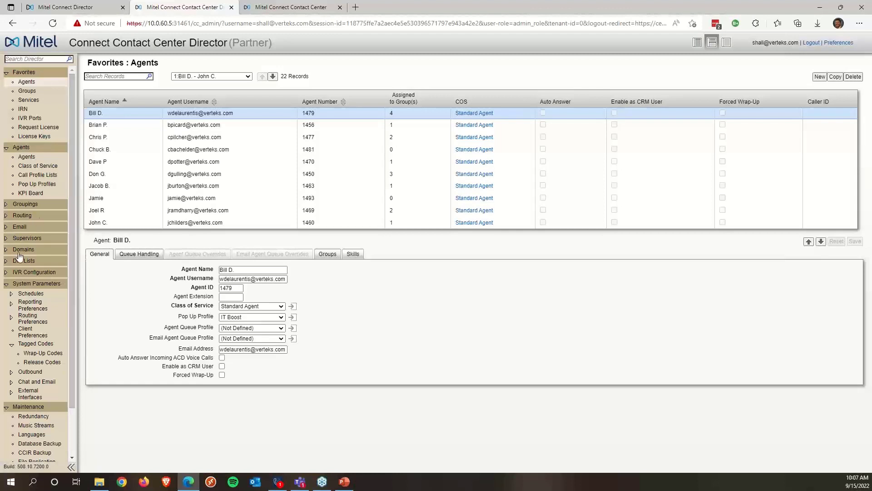
# - Collapse the System Parameters and Maintenance sections and go to the third page of the agent list
pyautogui.click(9, 284)
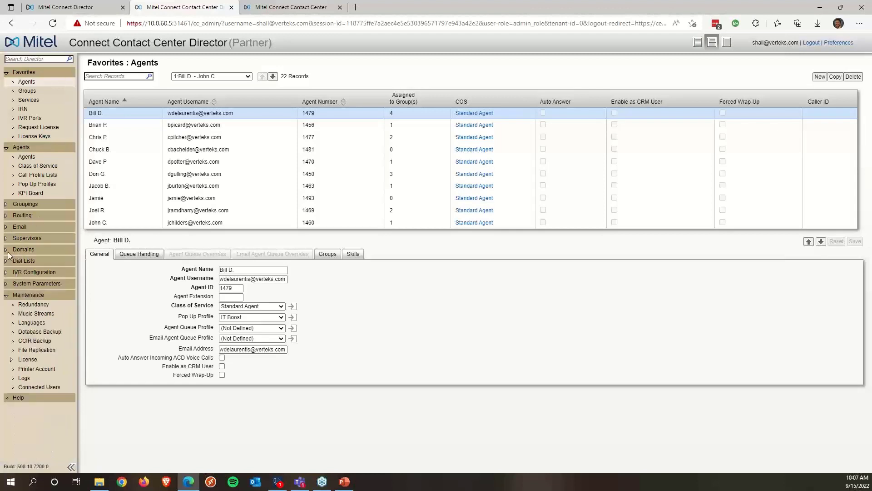
pyautogui.click(6, 296)
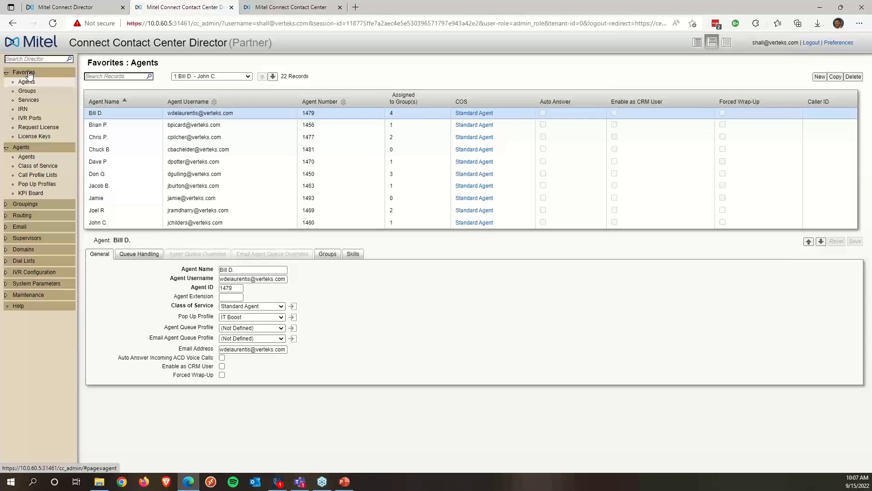
pyautogui.click(272, 77)
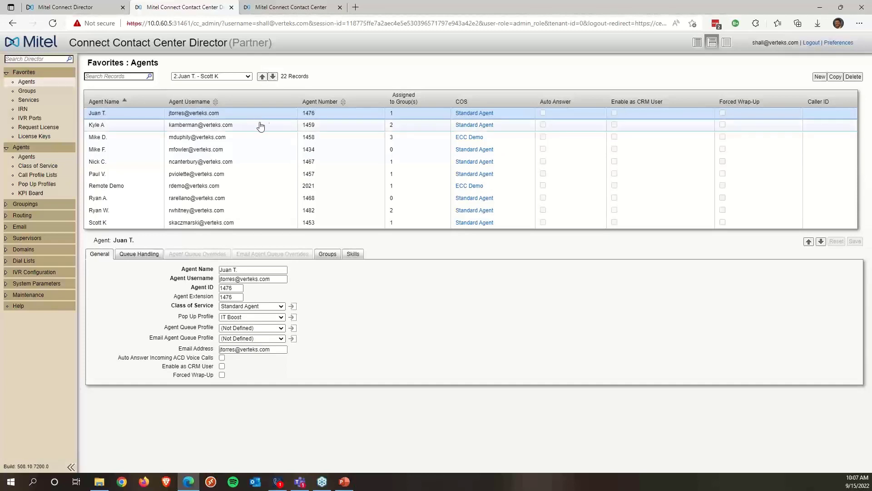
pyautogui.click(273, 77)
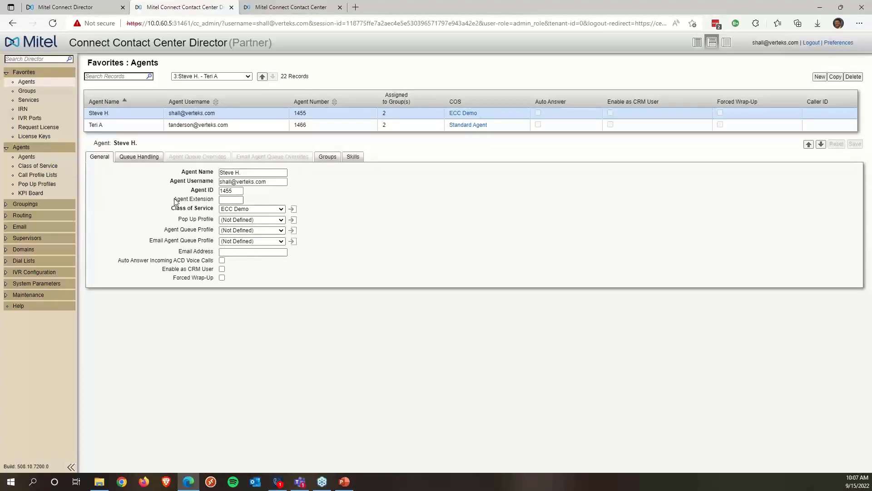
# - Fill in the selected agent's Agent Extension with the same number as the Agent ID and save the record
pyautogui.moveTo(174, 199); pyautogui.dragTo(207, 203)
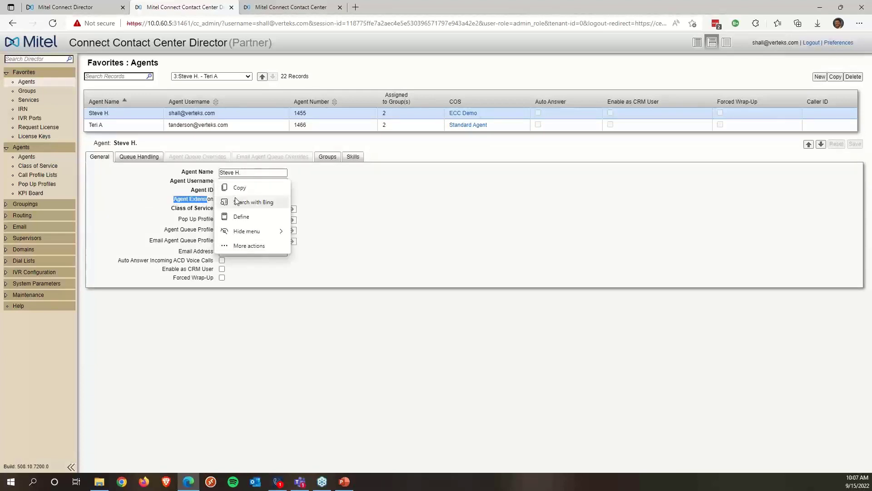
pyautogui.click(359, 213)
pyautogui.click(229, 200)
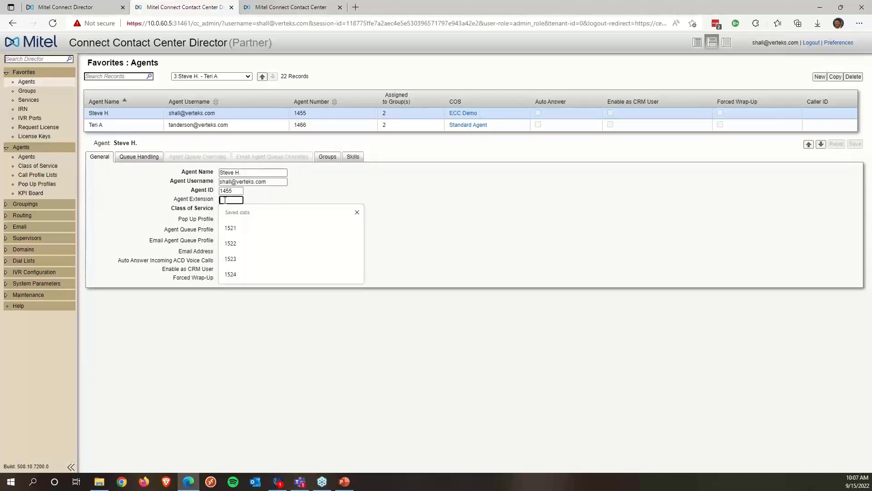
pyautogui.click(264, 334)
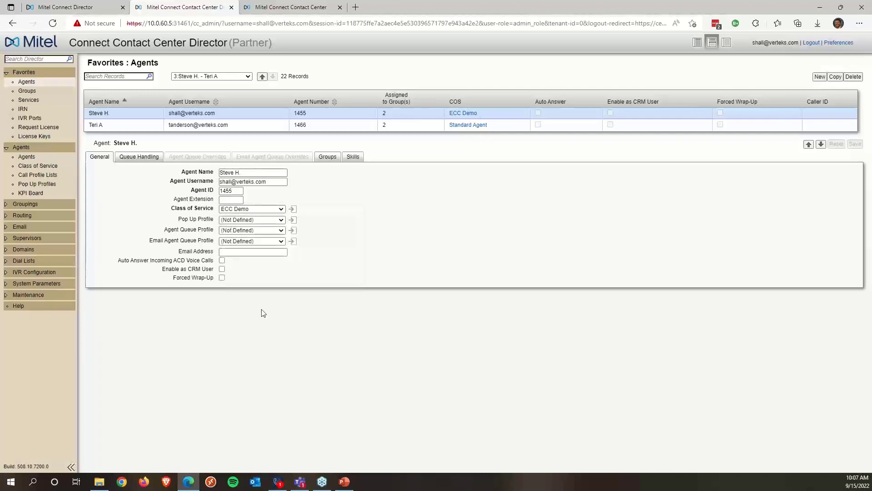
pyautogui.click(234, 200)
pyautogui.write('1455')
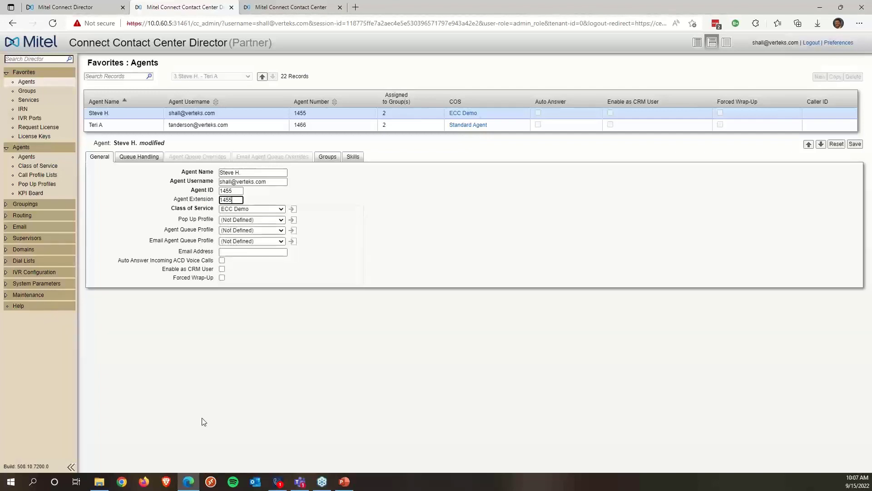
pyautogui.click(235, 406)
pyautogui.click(855, 145)
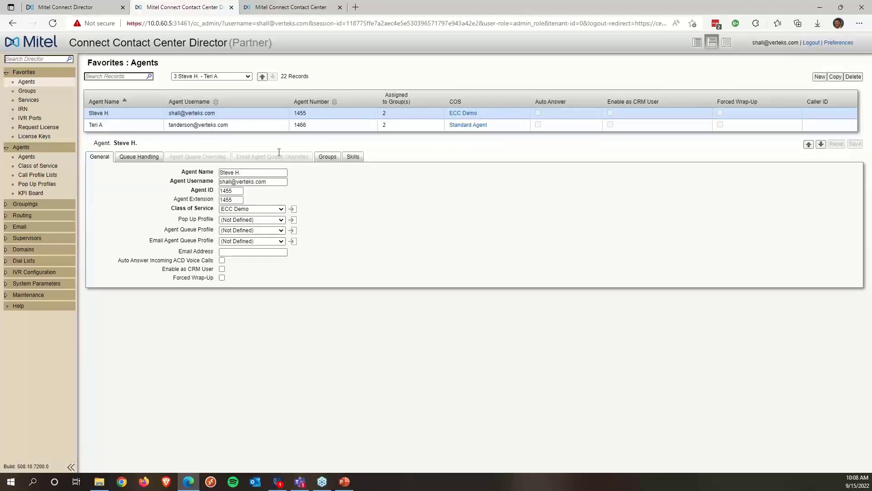
# - Open the ECC Demo record in the agents' Class of Service list
pyautogui.doubleClick(456, 102)
pyautogui.moveTo(184, 210)
pyautogui.mouseDown()
pyautogui.moveTo(218, 214)
pyautogui.moveTo(199, 214)
pyautogui.mouseUp()
pyautogui.click(205, 213)
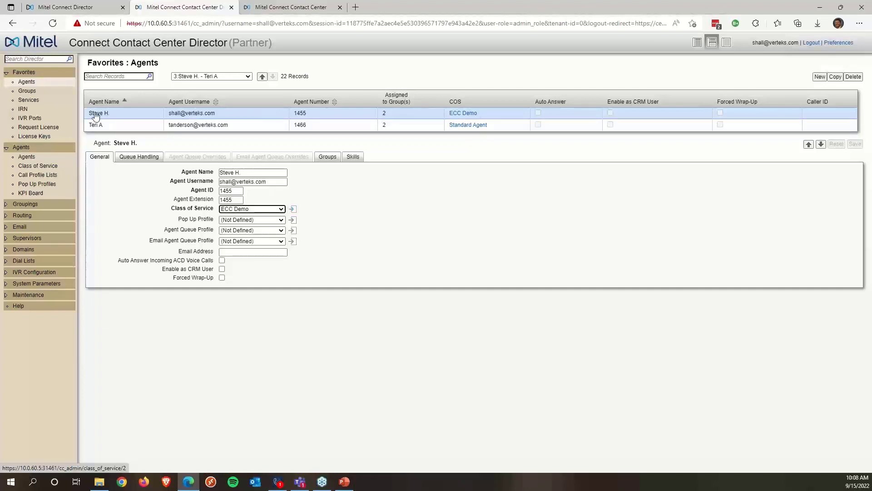
pyautogui.click(28, 168)
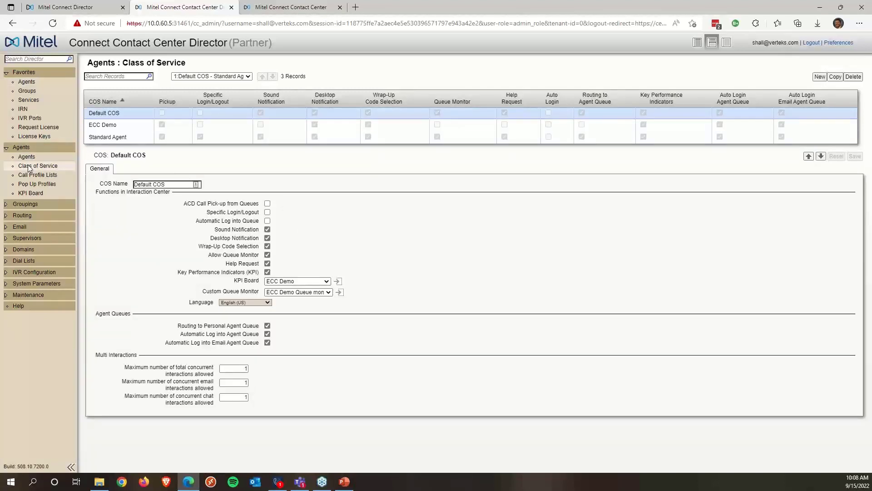
pyautogui.click(106, 130)
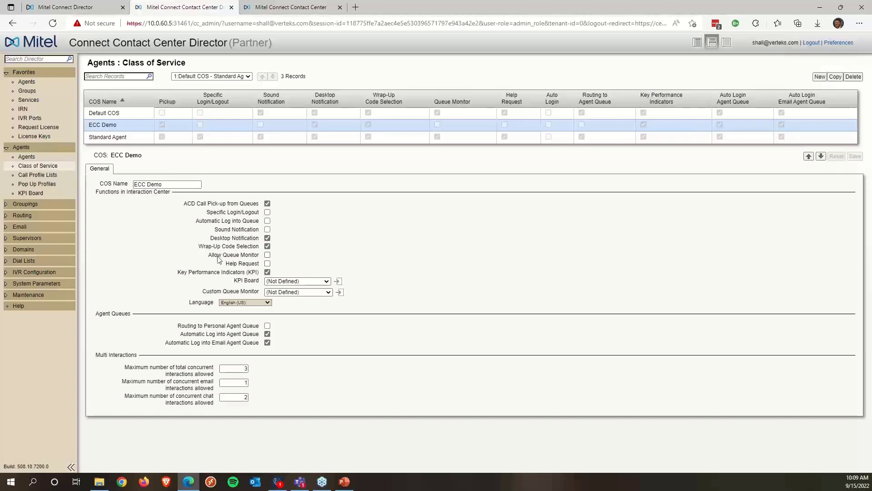
# - Enable Allow Queue Monitor and Specific Login/Logout for the ECC Demo class of service and save the record
pyautogui.moveTo(209, 255); pyautogui.dragTo(260, 261)
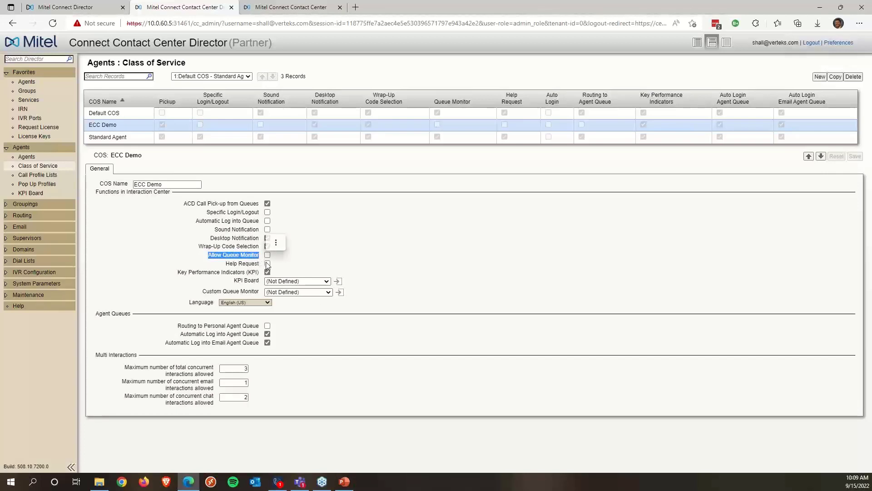
pyautogui.click(267, 254)
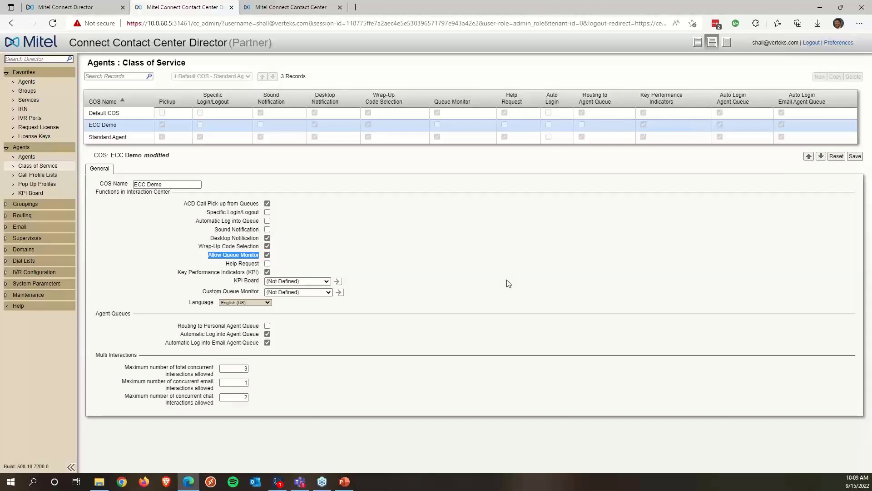
pyautogui.click(267, 213)
pyautogui.click(315, 227)
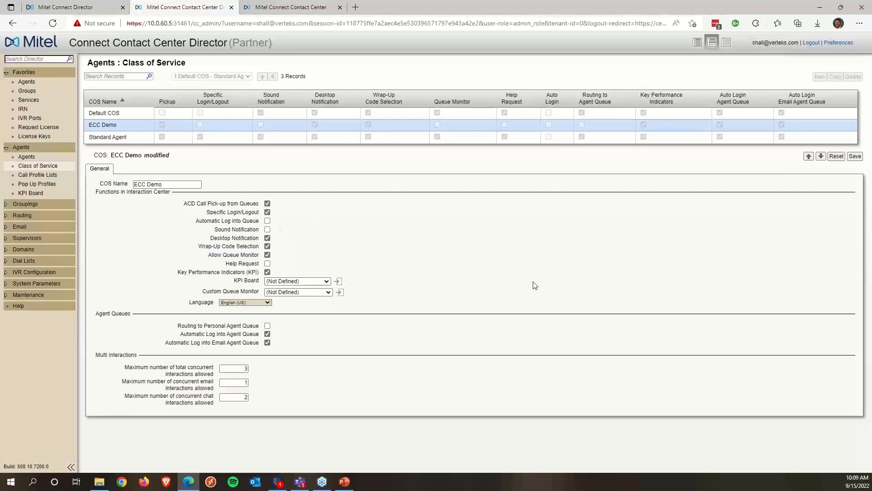
pyautogui.click(855, 156)
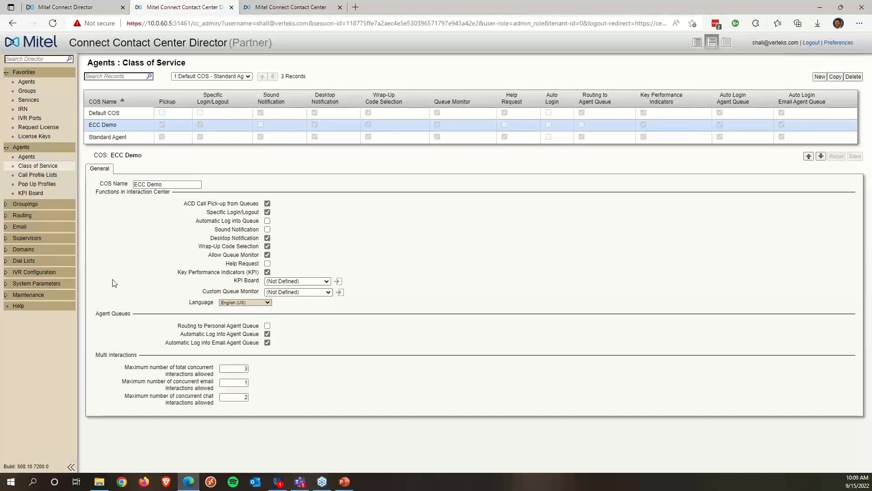
# - Switch to the Mitel Connect Contact Center agent client, log in with the prefilled credentials and check the available agent states
pyautogui.click(283, 8)
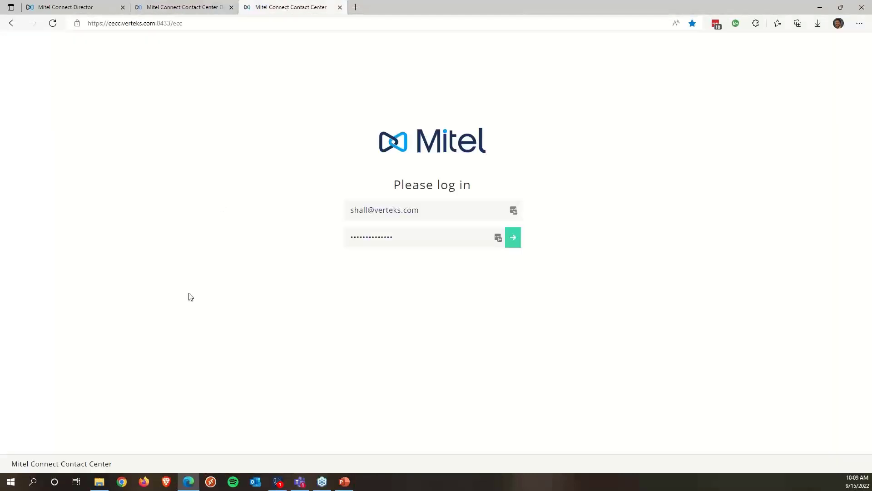
pyautogui.click(513, 237)
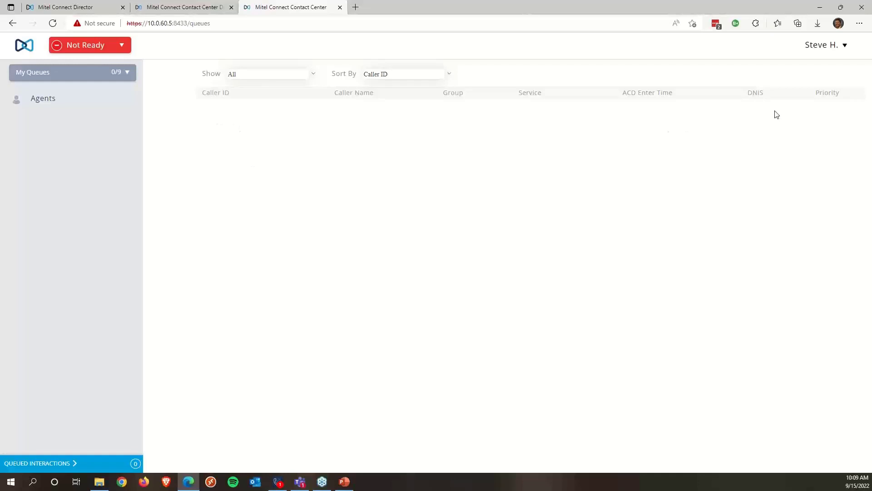
pyautogui.click(122, 47)
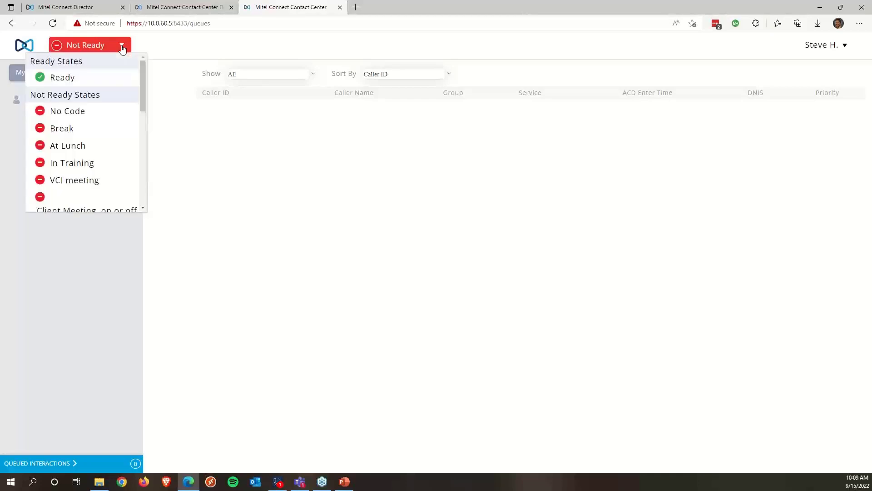
pyautogui.click(122, 47)
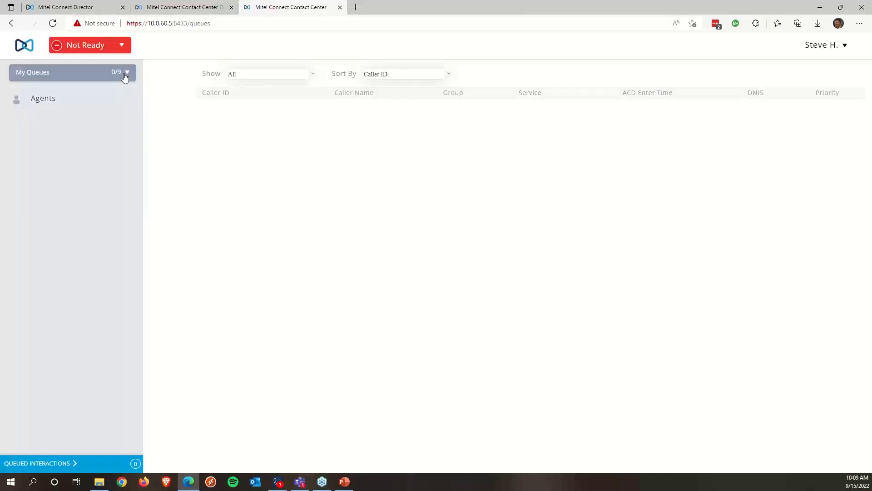
# - Log the agent into only the ECC Demo queue from My Queues
pyautogui.click(126, 74)
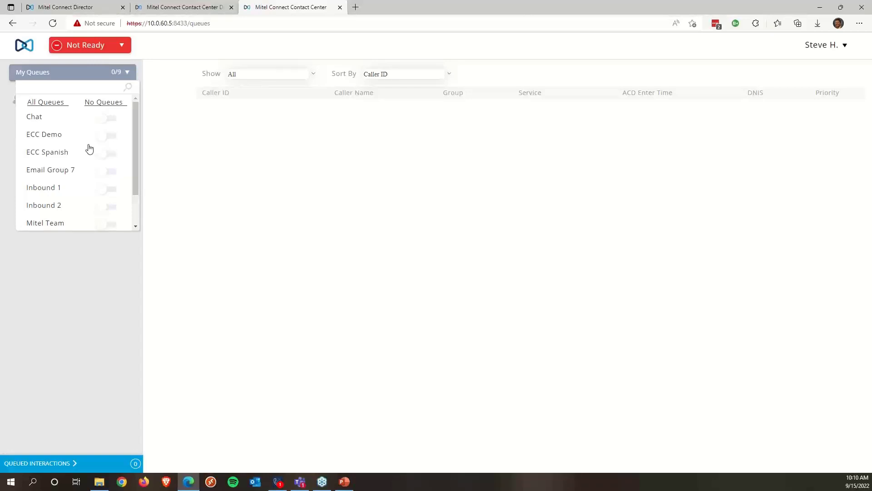
pyautogui.click(109, 137)
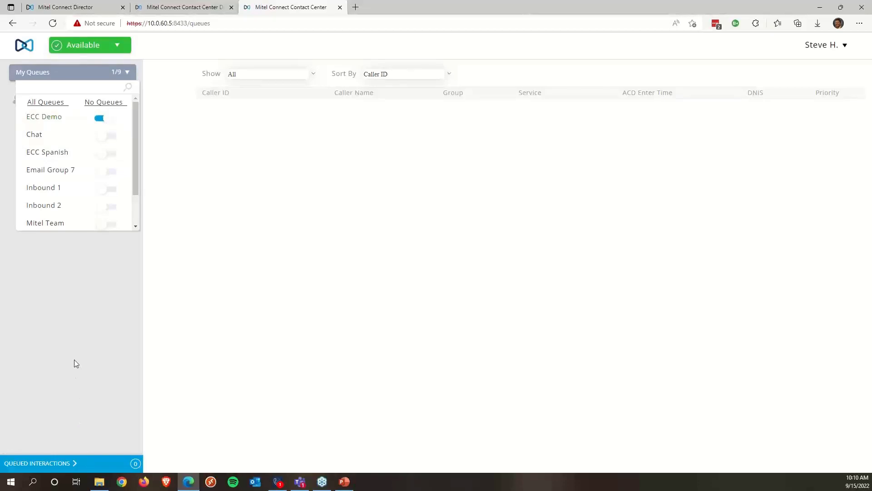
pyautogui.click(77, 343)
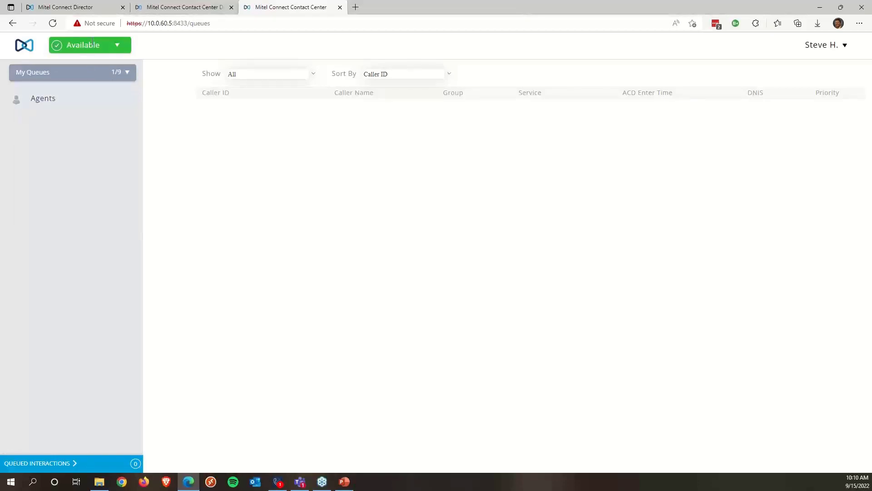
# - Set the agent's status to Break and review the queued ECC Demo call's details
pyautogui.click(114, 50)
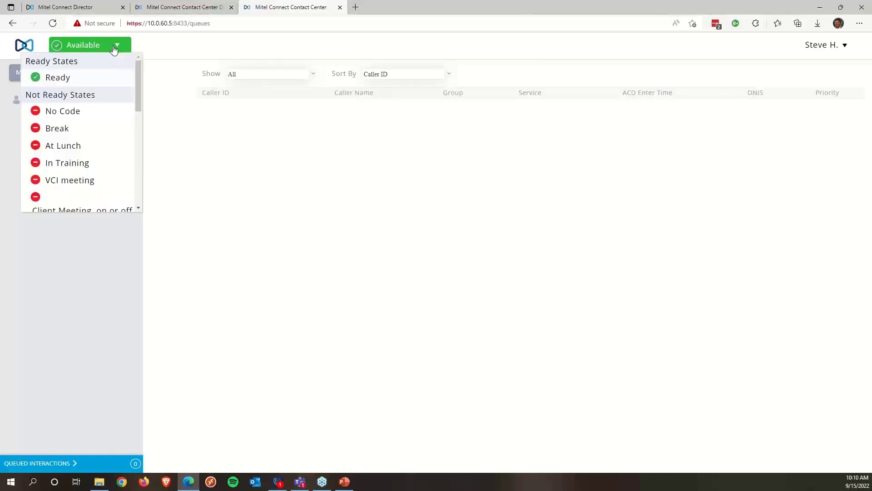
pyautogui.click(57, 128)
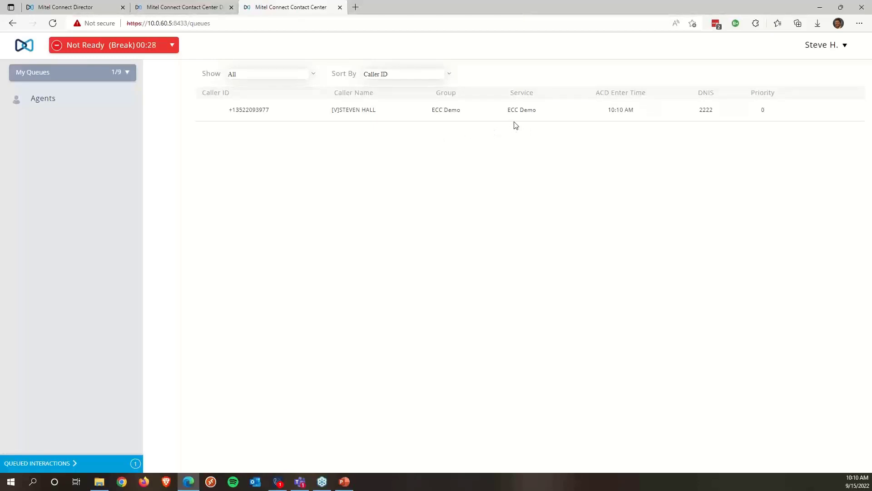
pyautogui.moveTo(525, 118)
pyautogui.moveTo(628, 119)
# - Set the agent's status to Ready and answer the incoming ECC Demo call
pyautogui.click(172, 45)
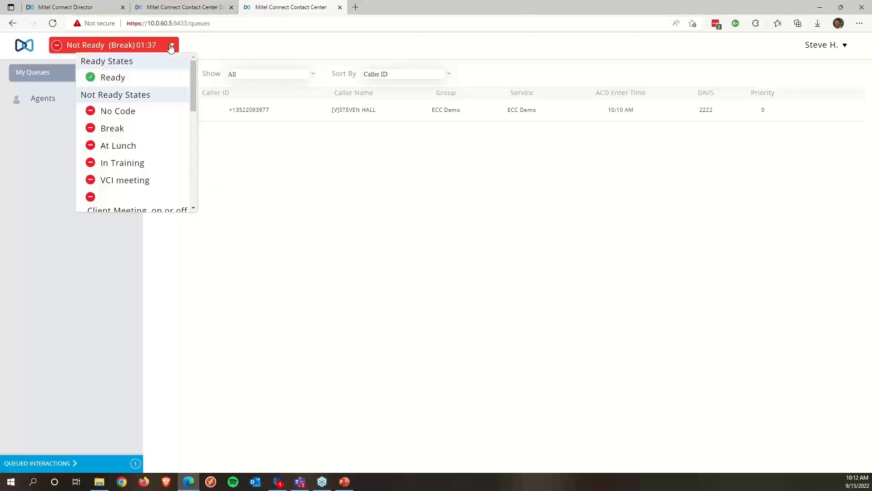
pyautogui.click(109, 78)
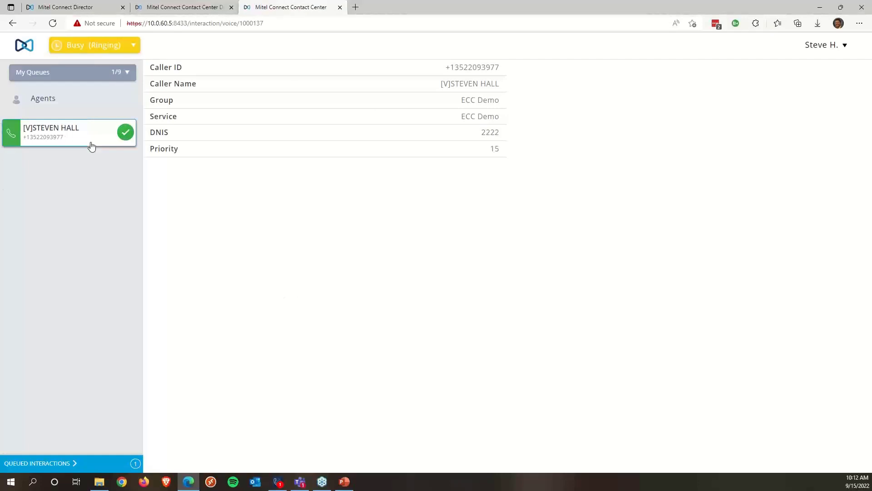
pyautogui.click(126, 133)
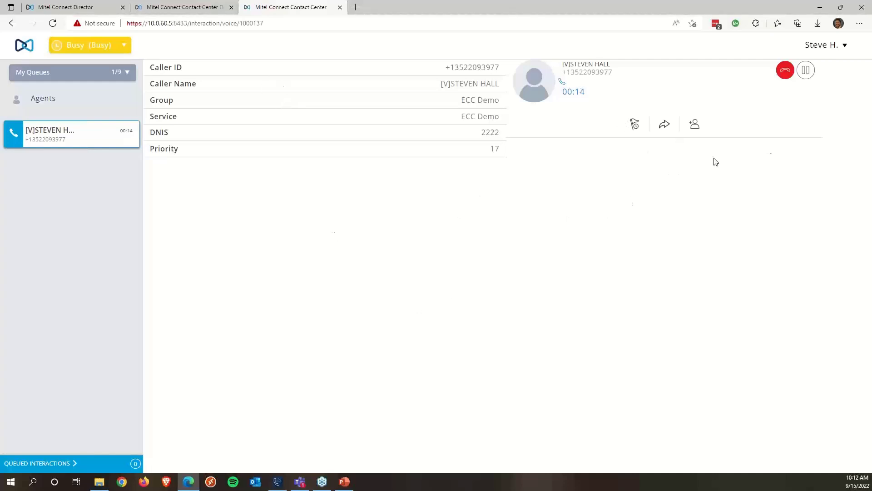
# - Hang up the active call and end its wrap-up without entering a code
pyautogui.click(785, 73)
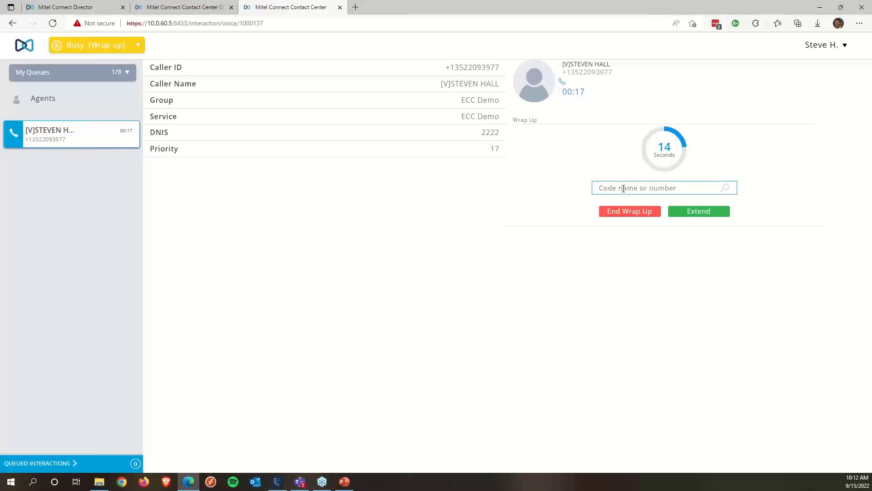
pyautogui.click(629, 212)
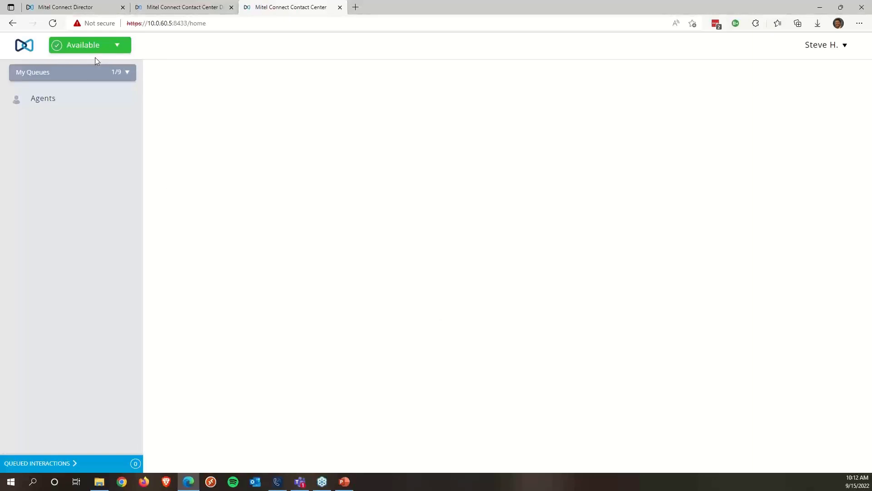
# - Sign out of the agent client and return to the Class of Service page in Connect Contact Center Director
pyautogui.click(841, 47)
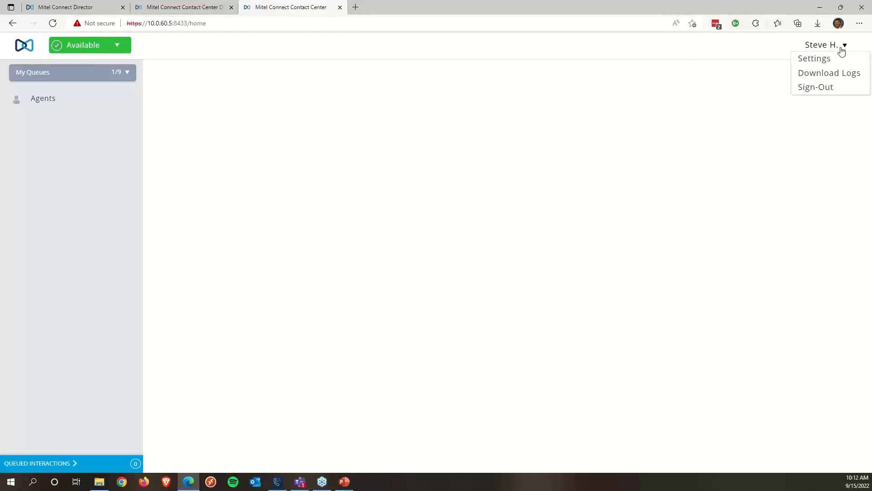
pyautogui.click(819, 89)
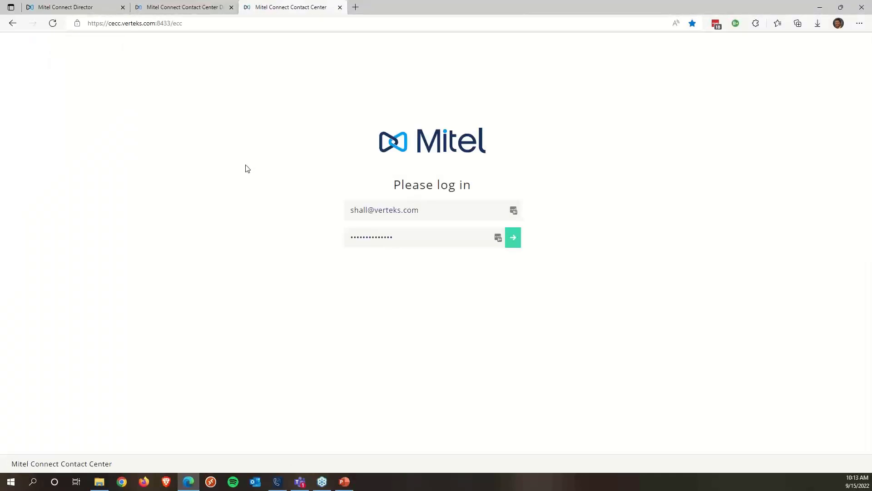
pyautogui.click(196, 7)
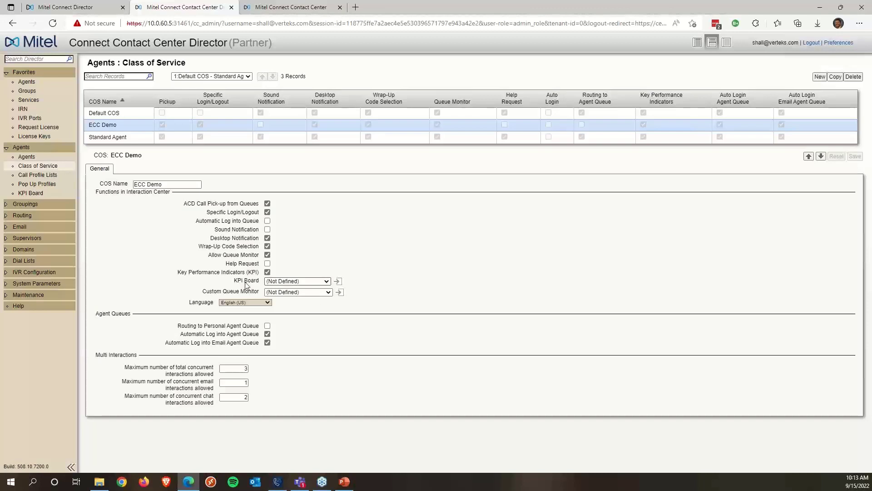
# - Assign the ECC Demo KPI board to the ECC Demo class of service and save the record
pyautogui.click(274, 283)
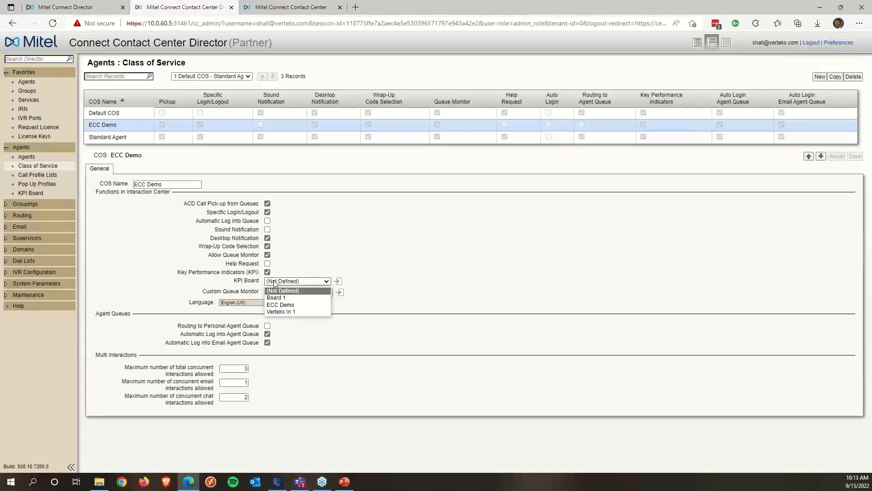
pyautogui.click(283, 305)
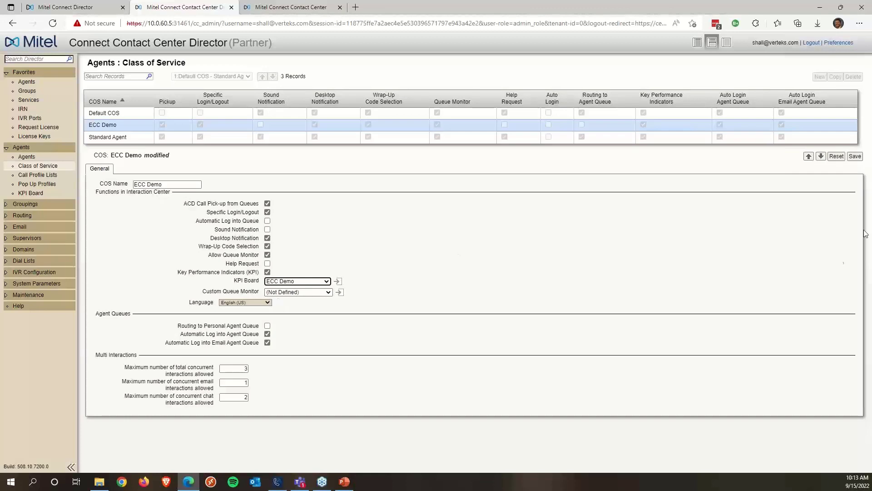
pyautogui.click(855, 157)
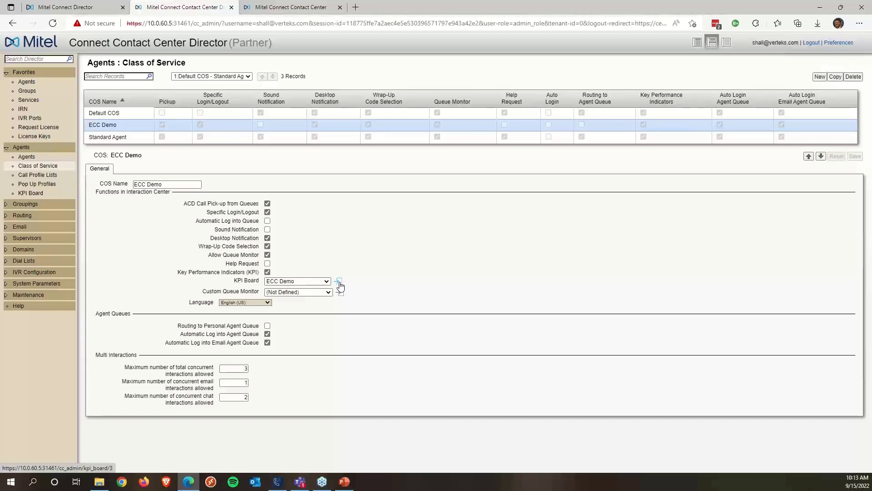
# - Open the ECC Demo KPI board and examine its selected KPIs and the available parameters
pyautogui.click(37, 195)
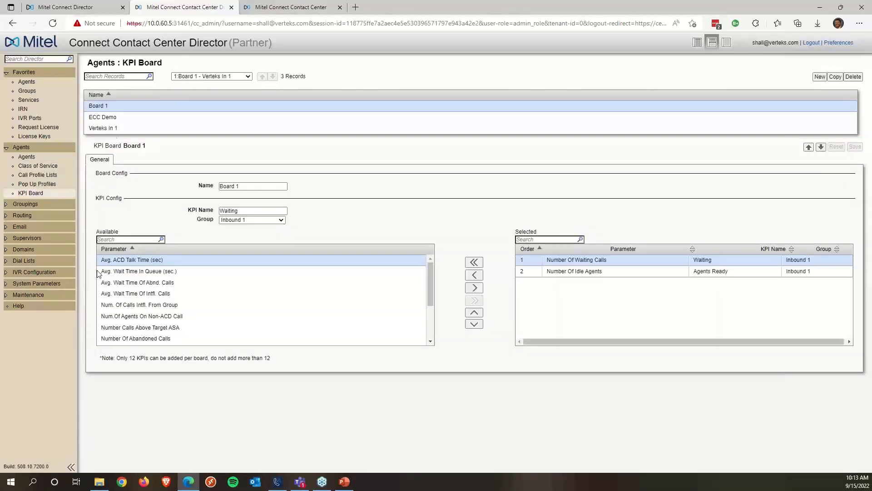
pyautogui.click(100, 117)
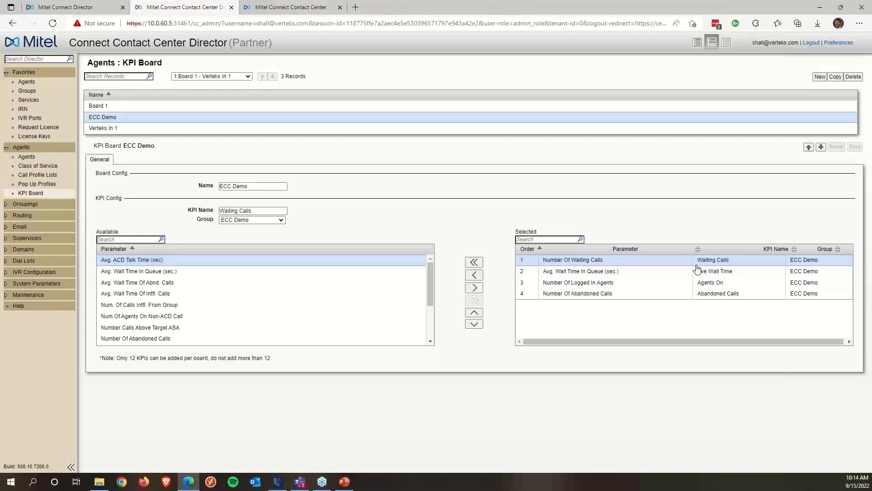
pyautogui.click(640, 284)
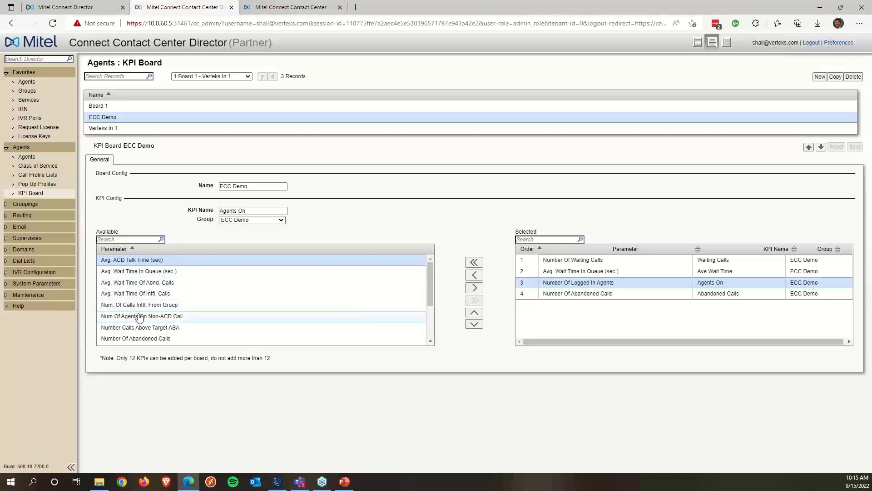
pyautogui.scroll(-3, 140, 316)
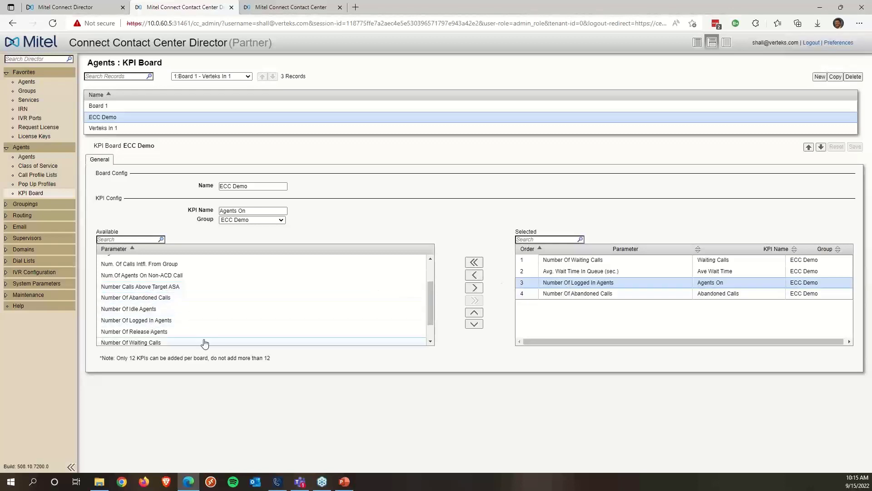
pyautogui.click(154, 311)
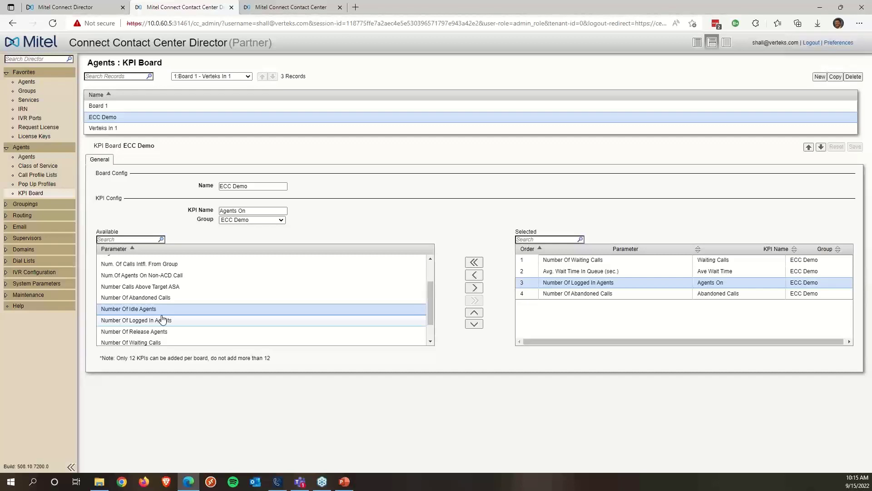
pyautogui.scroll(-2, 163, 320)
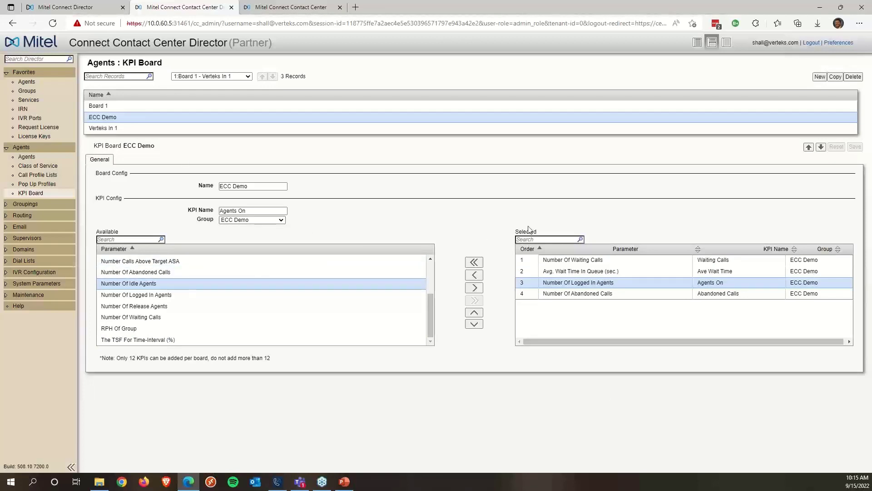
# - Switch to the agent client and log in again with the prefilled credentials to load the KPI board
pyautogui.click(301, 8)
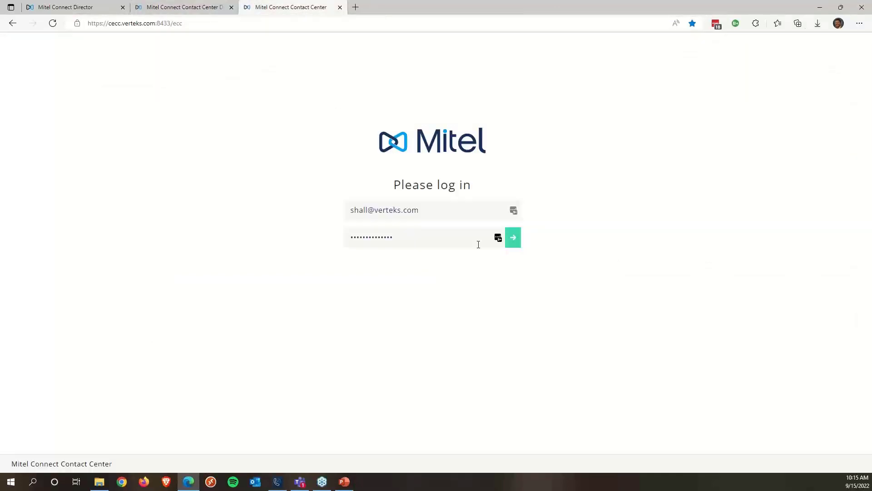
pyautogui.click(513, 240)
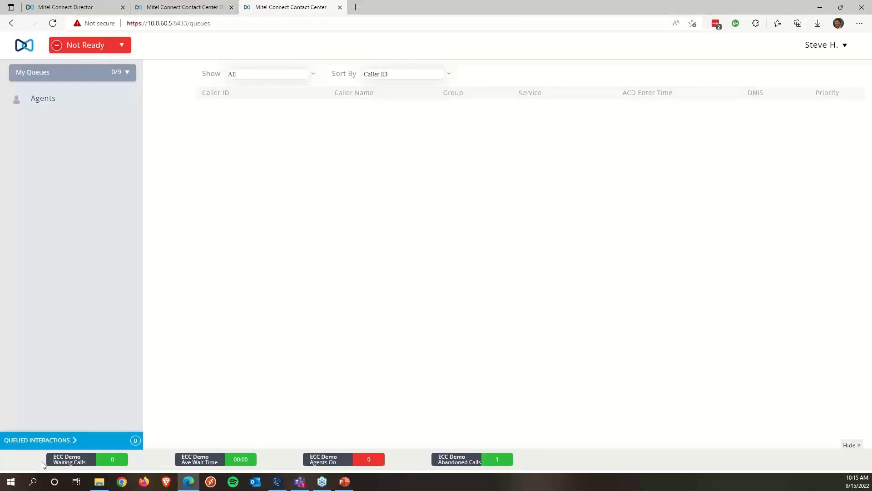
# - Return to the Director and add Number Of Idle Agents to the ECC Demo KPI board with ECC Demo as its group
pyautogui.click(182, 7)
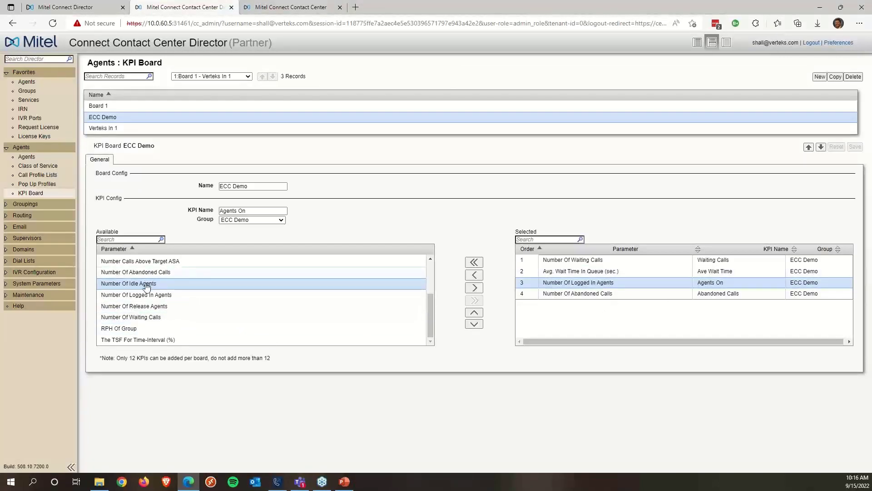
pyautogui.click(474, 287)
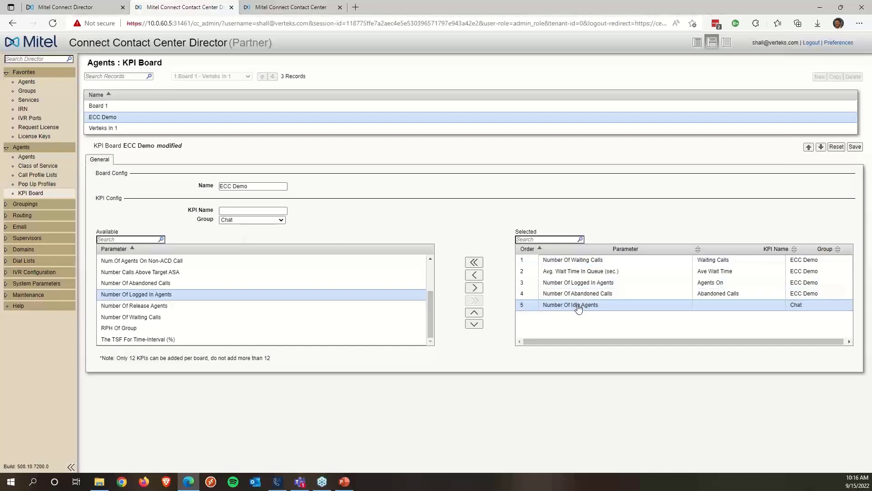
pyautogui.click(272, 220)
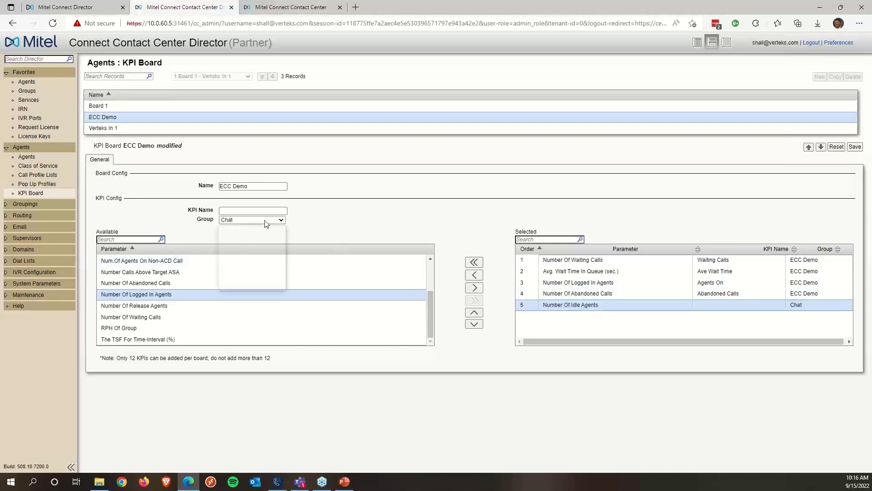
pyautogui.click(261, 237)
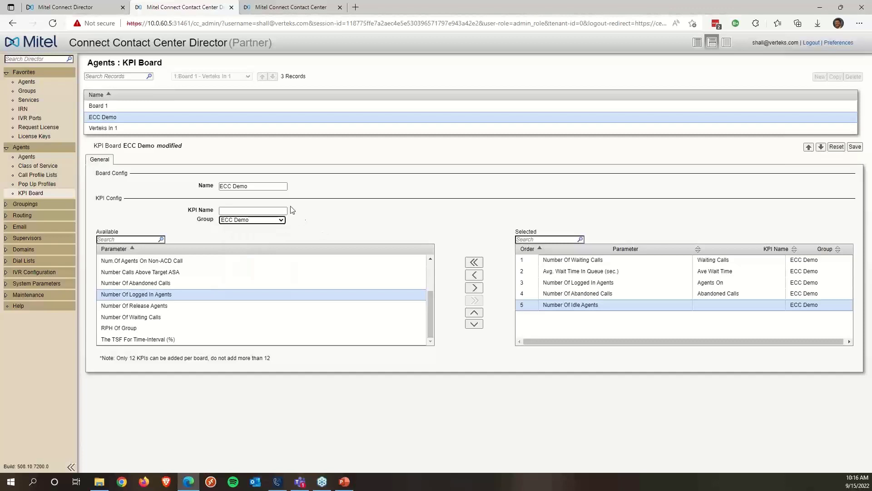
# - Try the Mitel Team and ECC Spanish groups for the idle agents KPI, switch back to ECC Demo and try to save the board
pyautogui.click(277, 220)
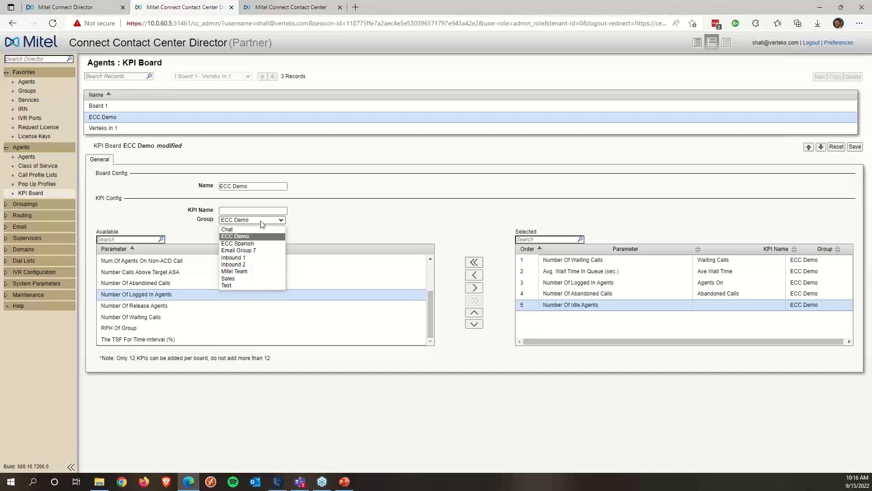
pyautogui.click(241, 271)
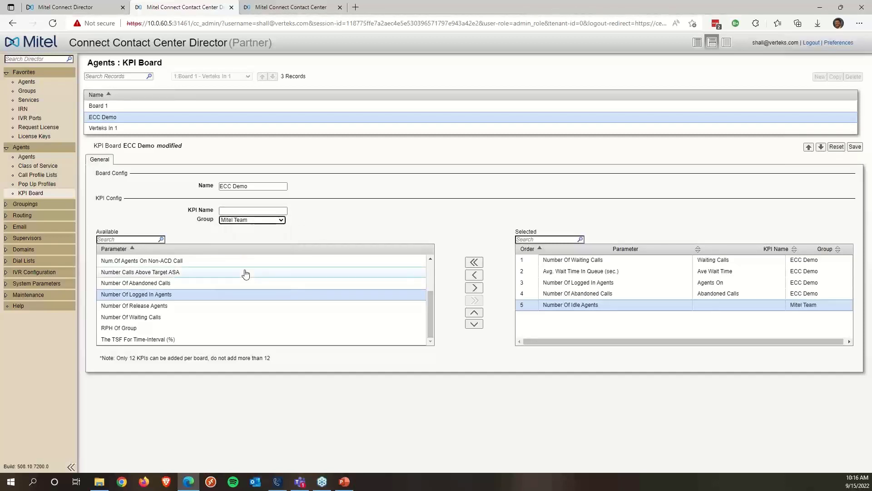
pyautogui.click(248, 221)
pyautogui.click(249, 243)
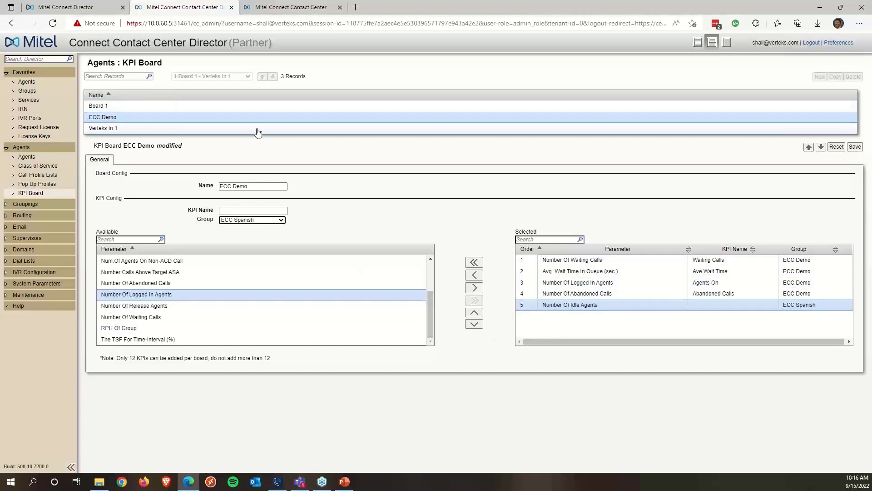
pyautogui.click(270, 220)
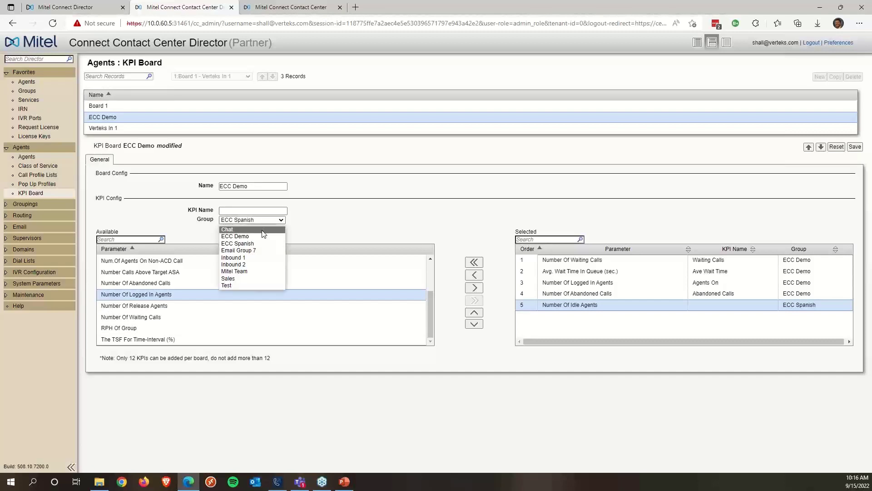
pyautogui.click(263, 240)
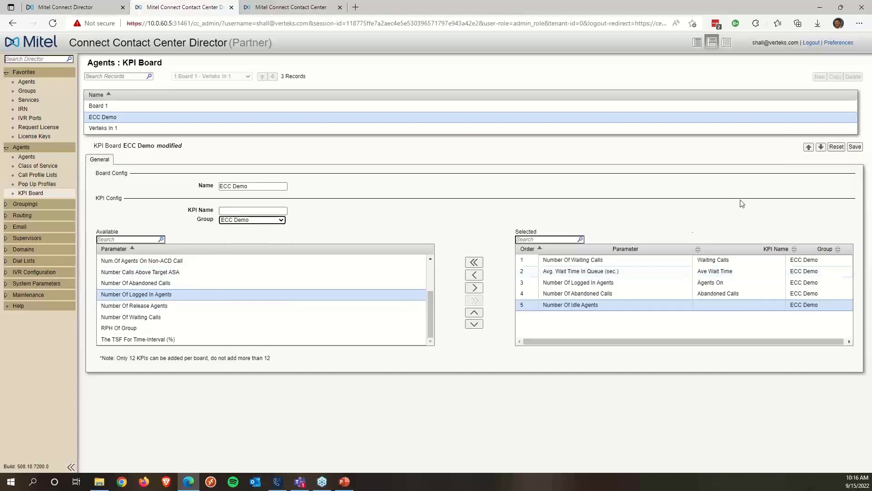
pyautogui.click(855, 147)
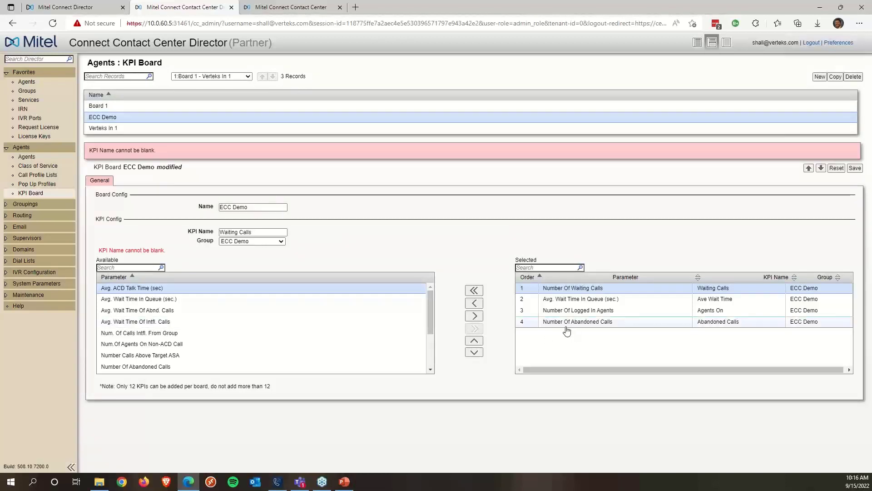
# - Switch to the agent client and enable the ECC Demo queue for the agent
pyautogui.click(272, 8)
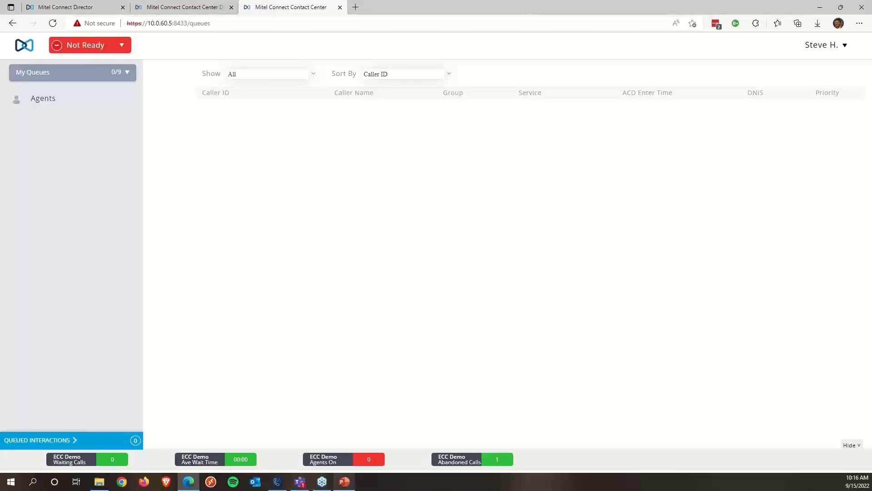
pyautogui.moveTo(345, 482)
pyautogui.click(121, 73)
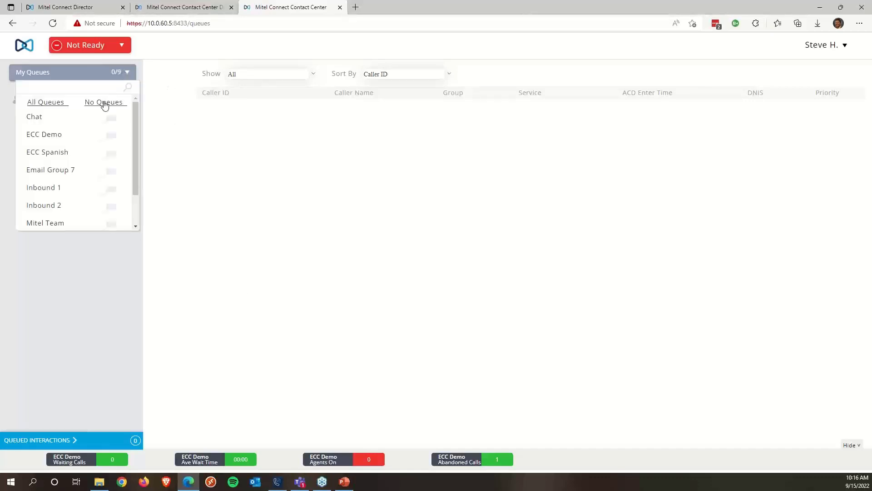
pyautogui.click(108, 141)
pyautogui.click(226, 197)
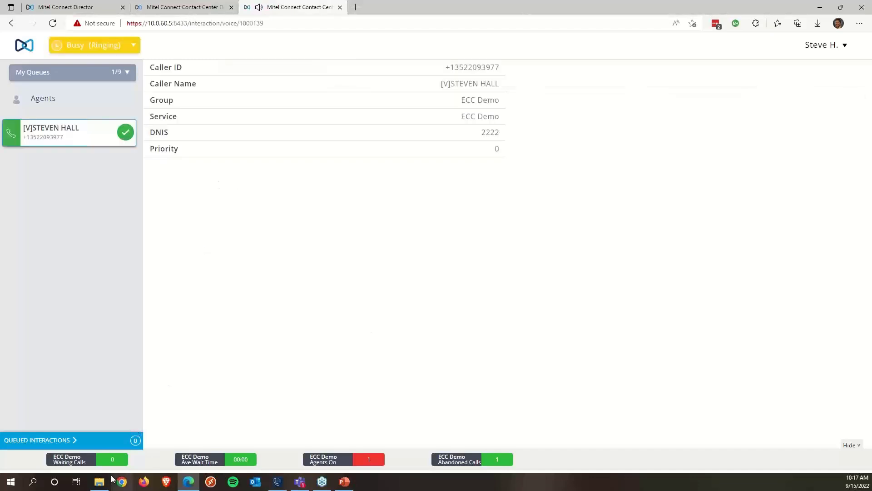
# - Try to set the agent status to No Code during the ringing call, and choose to stay in Forced Release
pyautogui.click(132, 47)
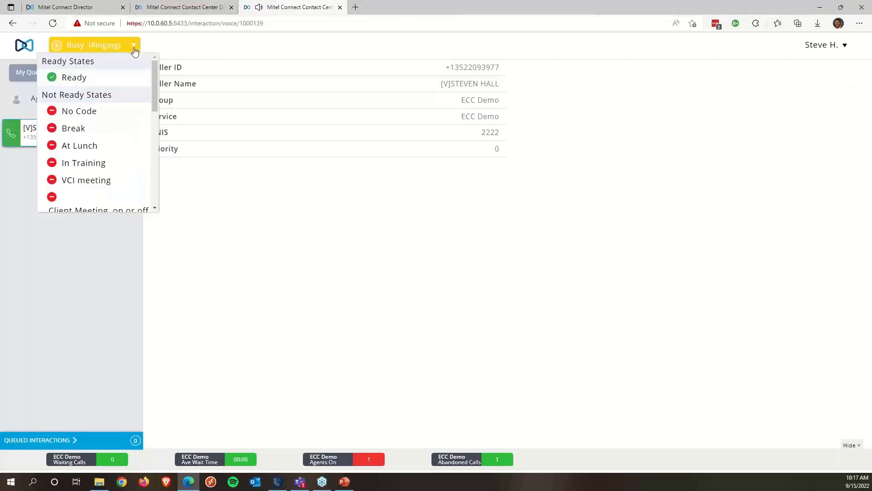
pyautogui.click(86, 113)
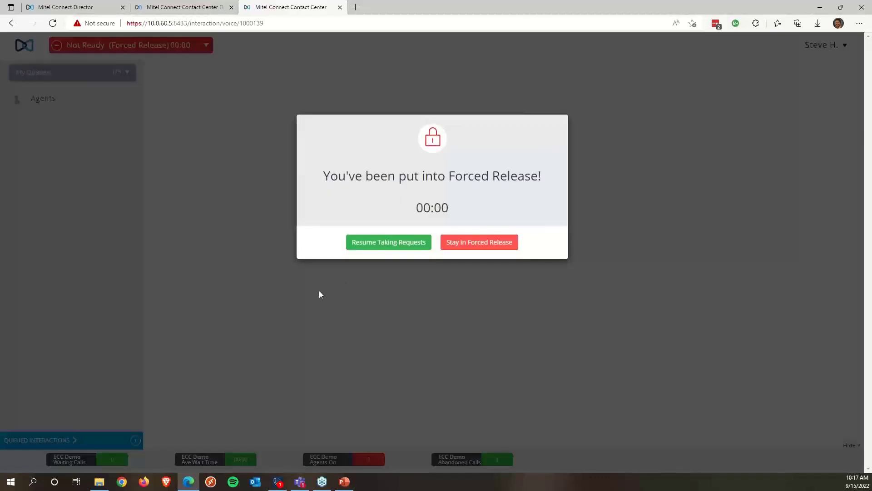
pyautogui.click(508, 242)
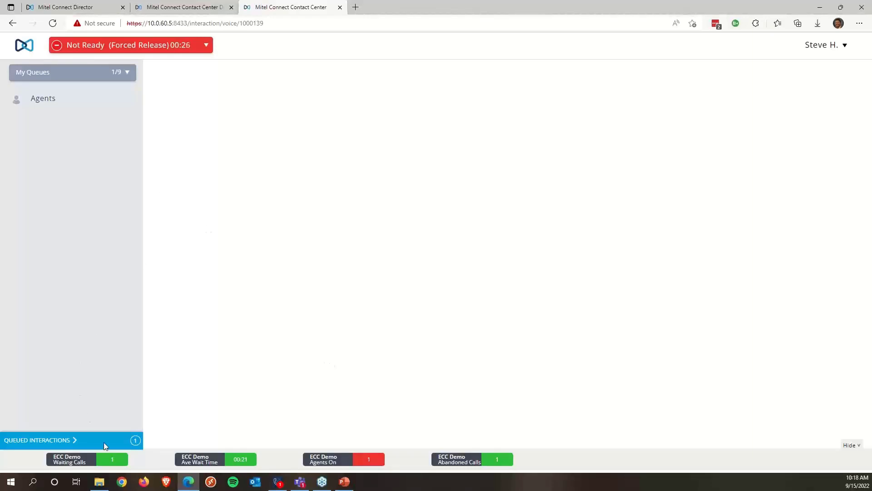
# - Open the queued interactions and examine the waiting call's group, service, enter time, DNIS and priority
pyautogui.click(69, 441)
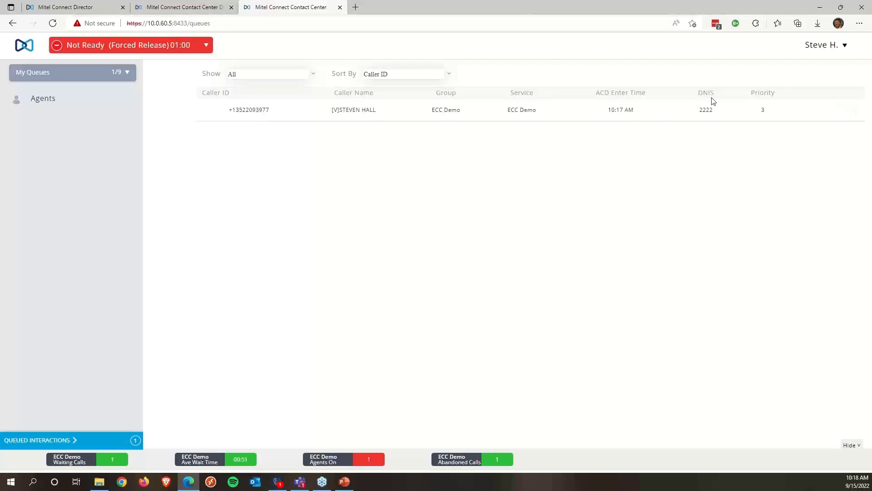
pyautogui.moveTo(849, 112)
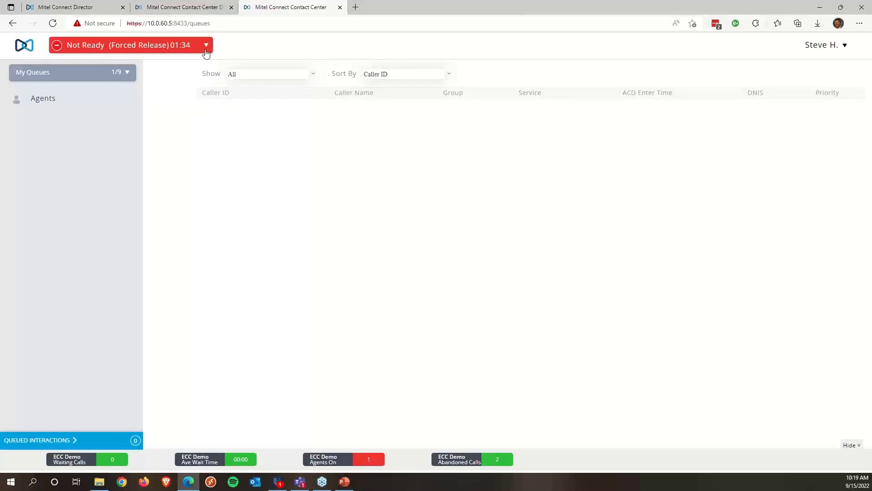
# - Set the agent status to Ready and sign out of the agent client
pyautogui.click(206, 51)
pyautogui.click(157, 80)
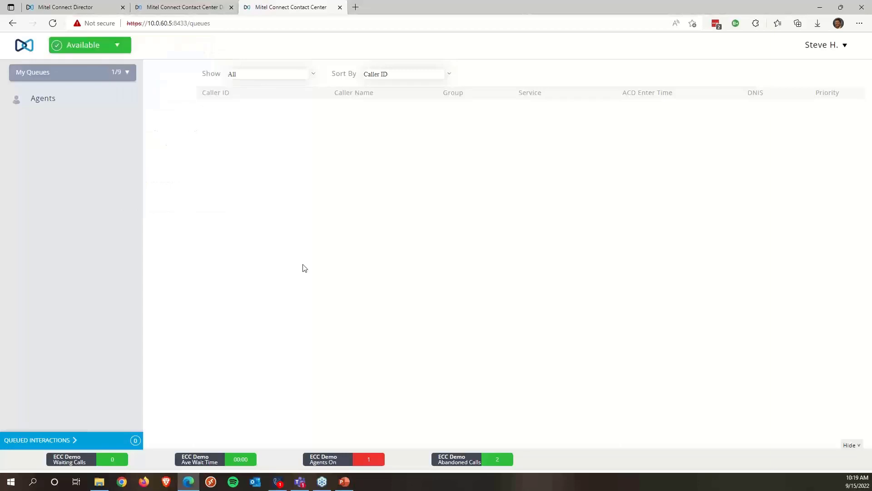
pyautogui.click(818, 47)
pyautogui.click(816, 88)
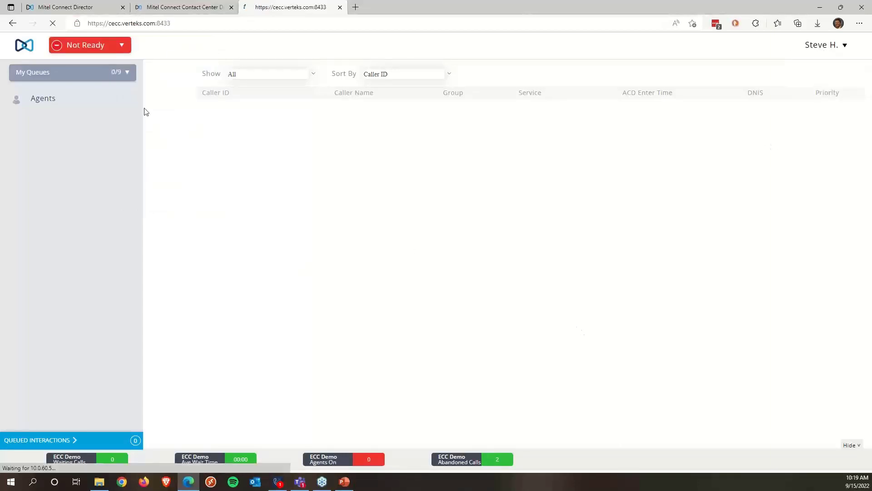
# - Return to the Director and open the Agents page, discarding the unsaved KPI board changes
pyautogui.click(162, 6)
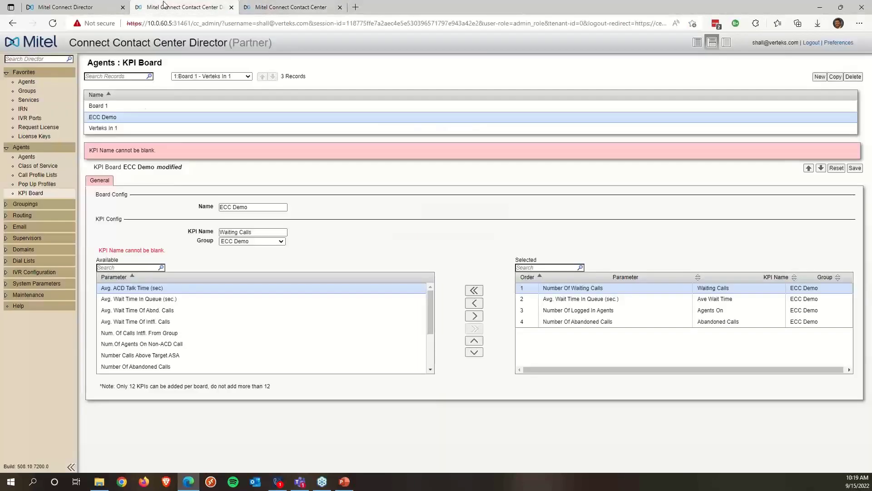
pyautogui.click(22, 82)
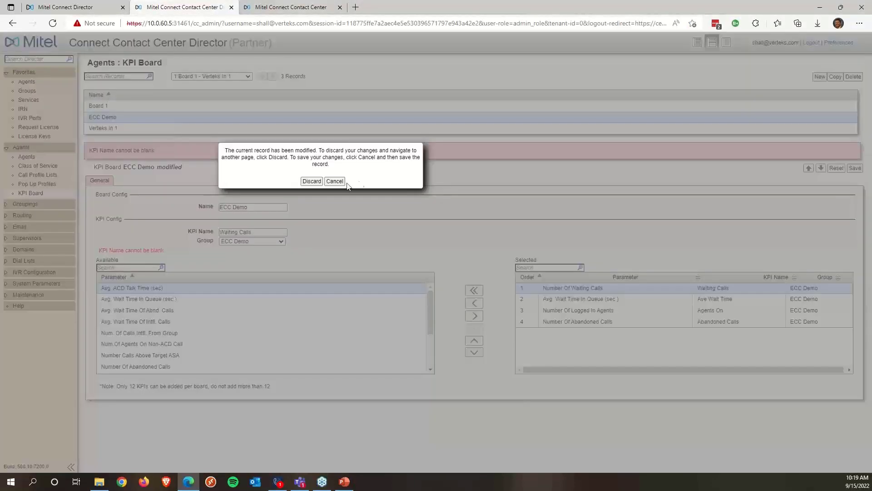
pyautogui.click(311, 180)
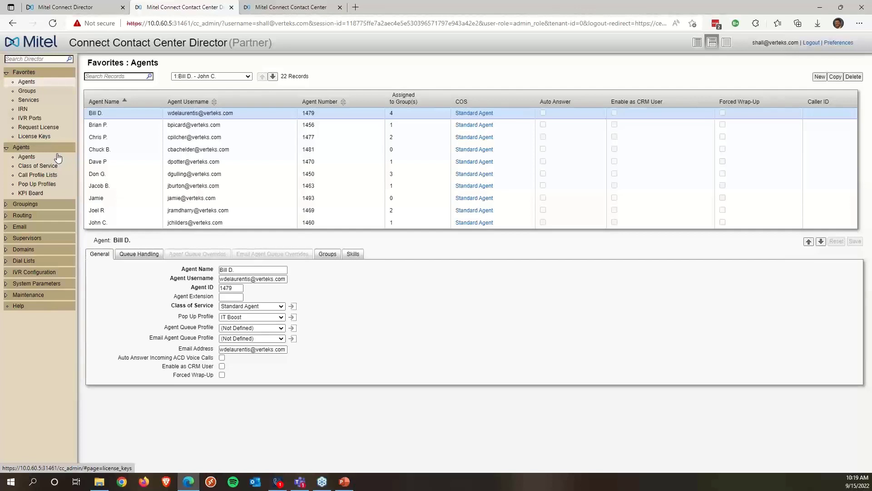
# - Open the IRN page, show the records 2222 - 5433 and open the call profile settings of IRN 2222
pyautogui.click(24, 285)
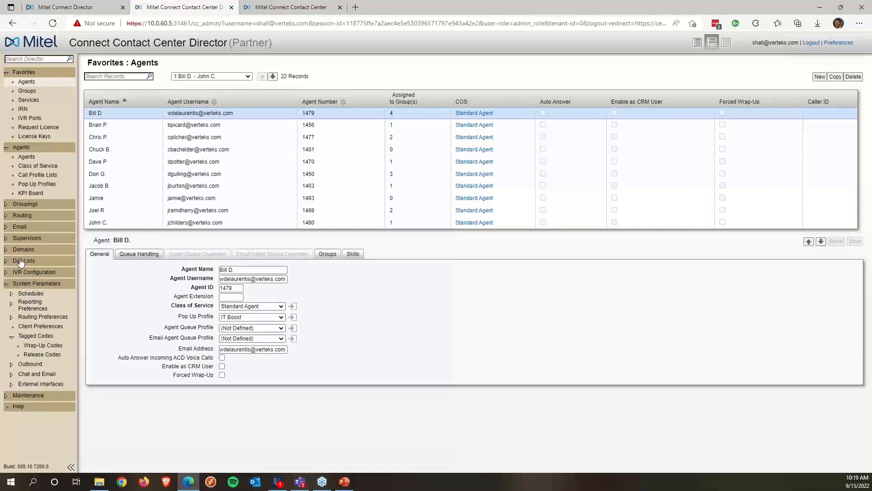
pyautogui.click(24, 107)
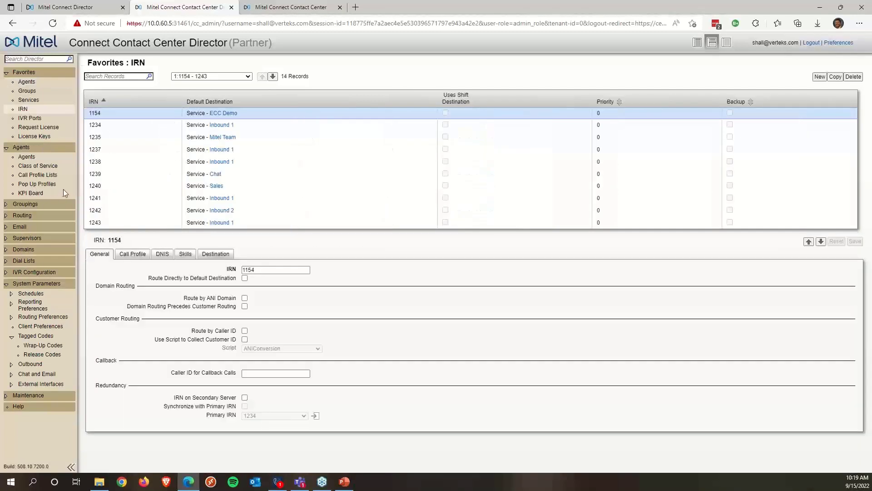
pyautogui.click(248, 76)
pyautogui.click(216, 92)
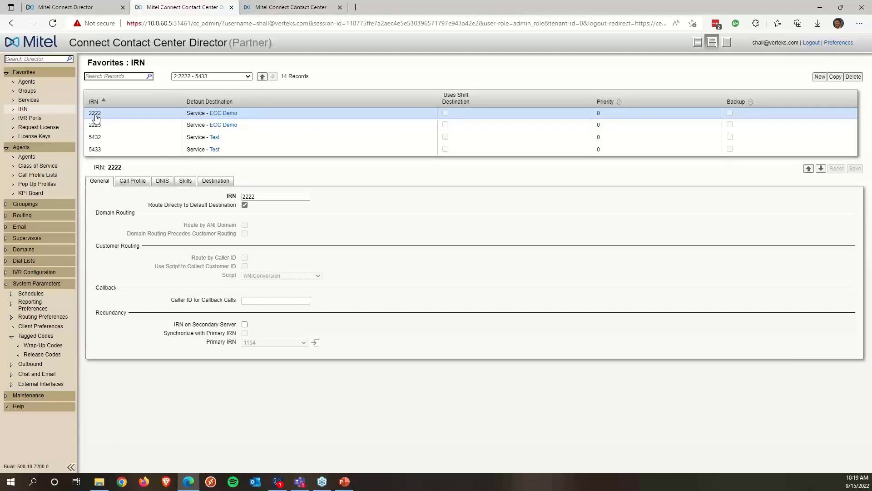
pyautogui.click(102, 118)
pyautogui.click(144, 180)
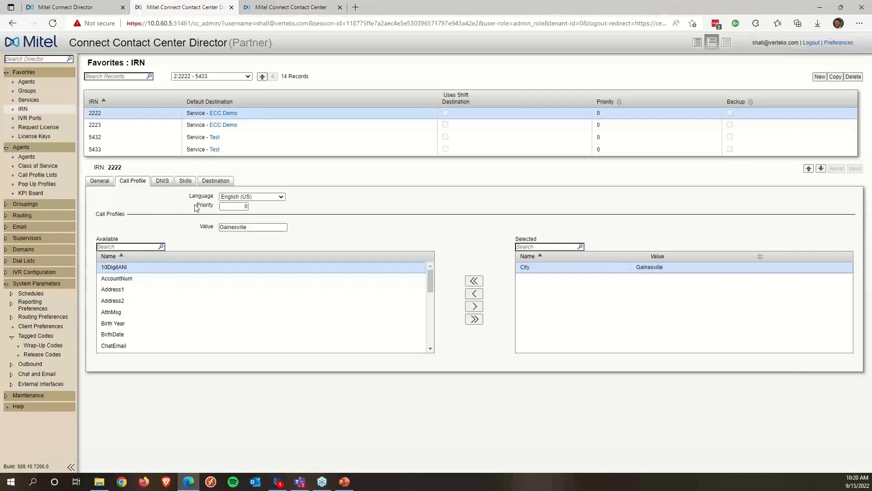
# - Set the call profile priority of IRN 2222 to 50 and save the record
pyautogui.moveTo(196, 205); pyautogui.dragTo(215, 207)
pyautogui.click(210, 206)
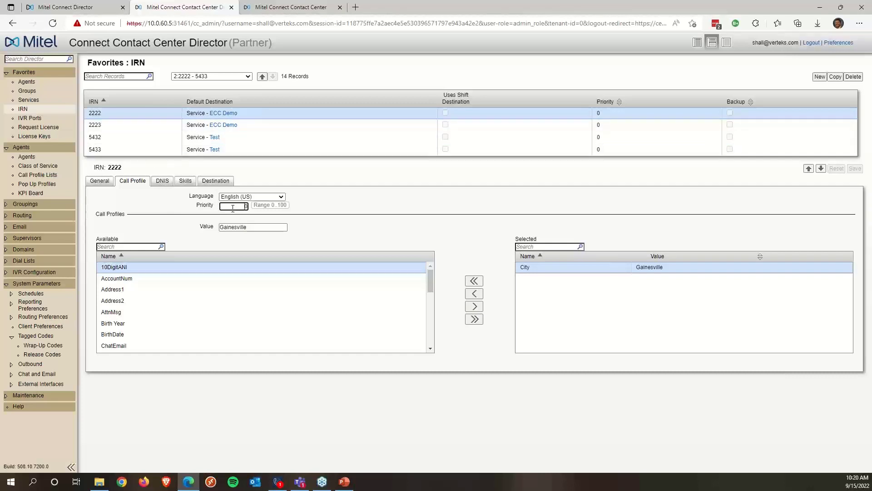
pyautogui.moveTo(233, 208); pyautogui.dragTo(248, 205)
pyautogui.write('50')
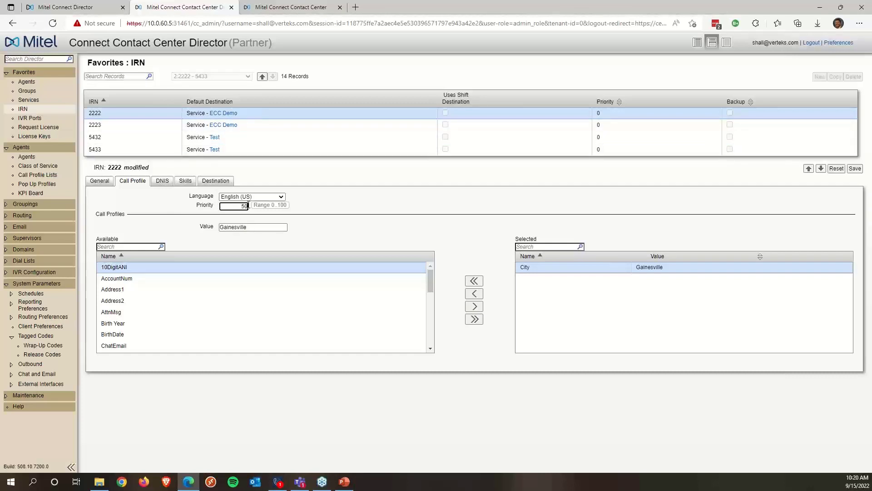
pyautogui.click(185, 213)
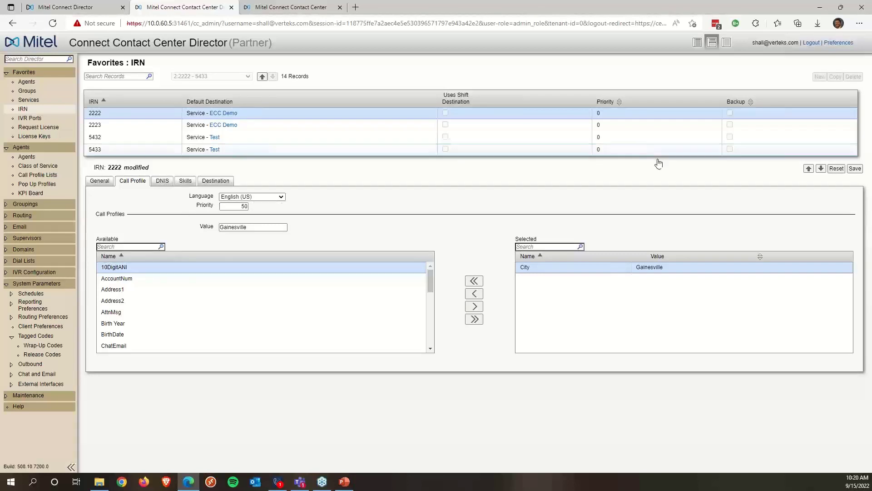
pyautogui.click(855, 168)
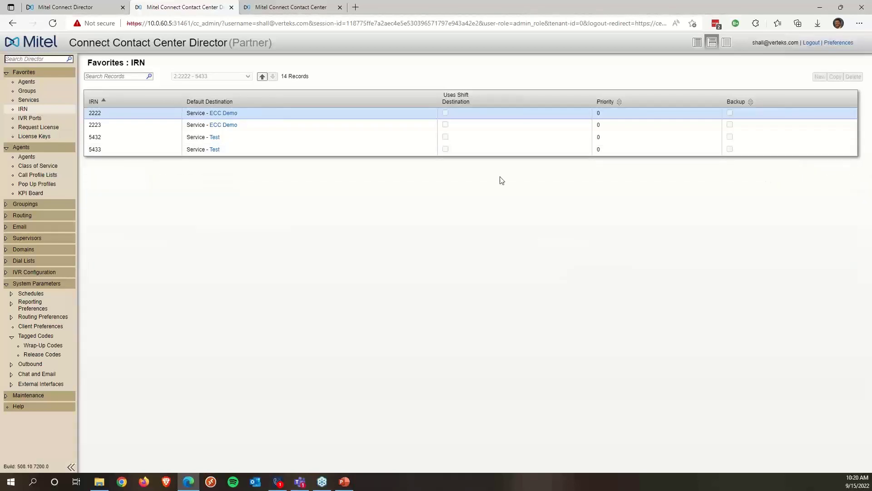
# - Compare the call profile priority and city values of IRNs 2223 and 2222, and examine the available call profile fields
pyautogui.click(107, 128)
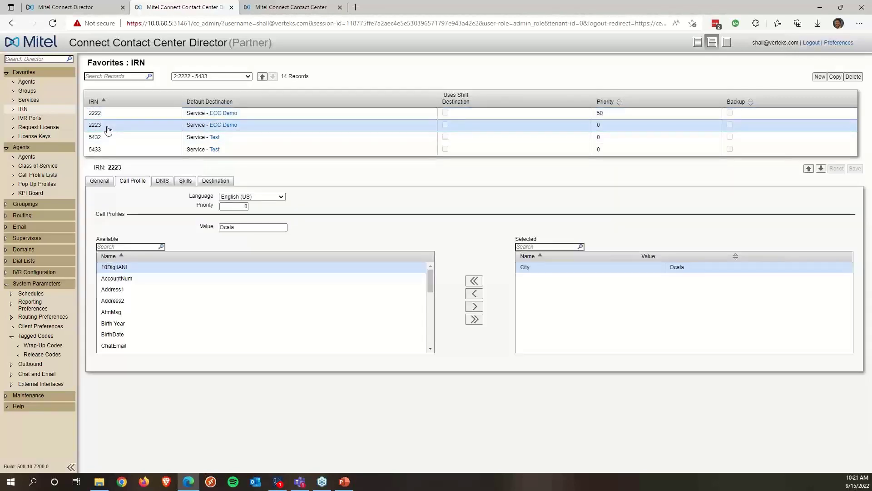
pyautogui.click(240, 205)
pyautogui.click(394, 217)
pyautogui.click(113, 116)
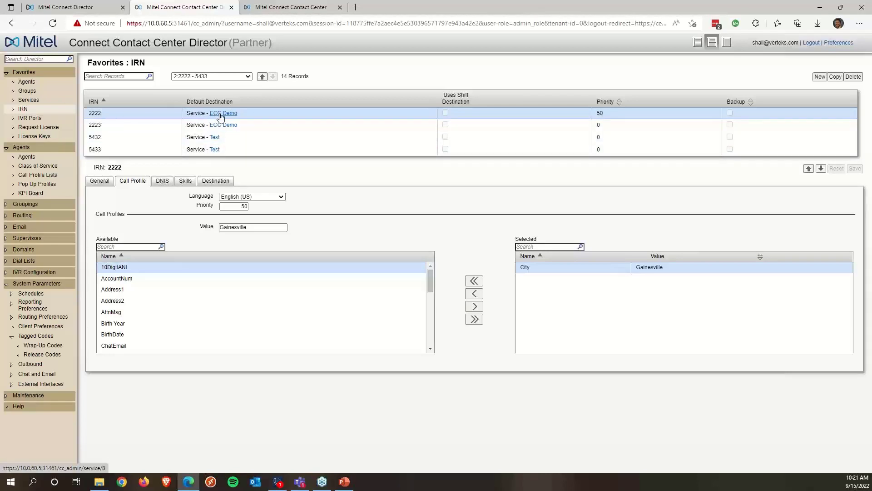
pyautogui.click(95, 126)
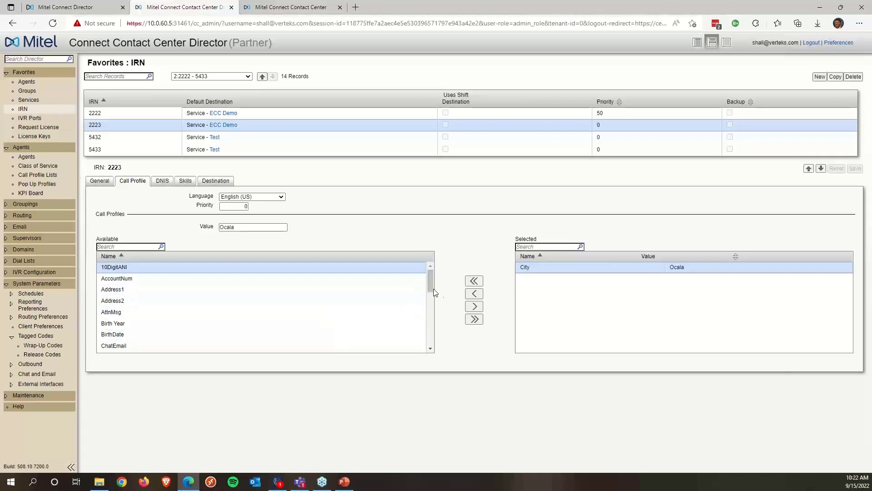
pyautogui.moveTo(430, 288)
pyautogui.mouseDown()
pyautogui.moveTo(427, 336)
pyautogui.moveTo(422, 292)
pyautogui.mouseUp()
pyautogui.scroll(3, 421, 291)
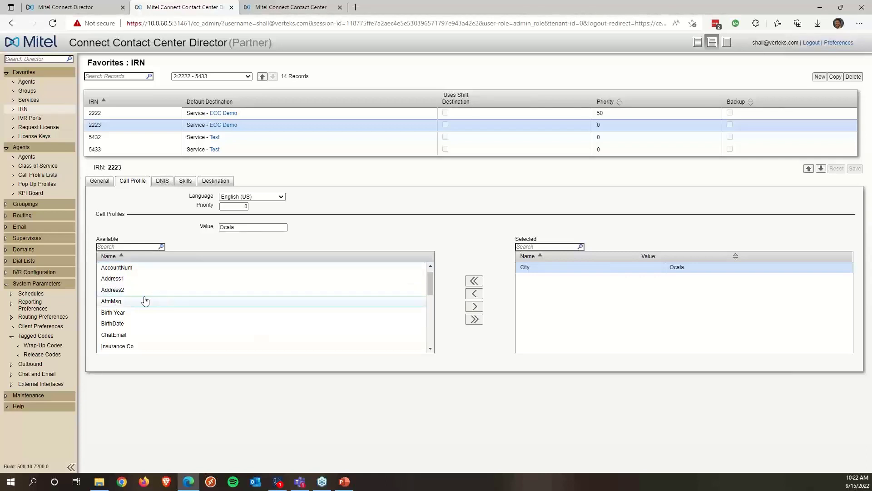
# - Add the State field with the value Florida to the call profile of IRN 2223 and save the record
pyautogui.scroll(-4, 145, 301)
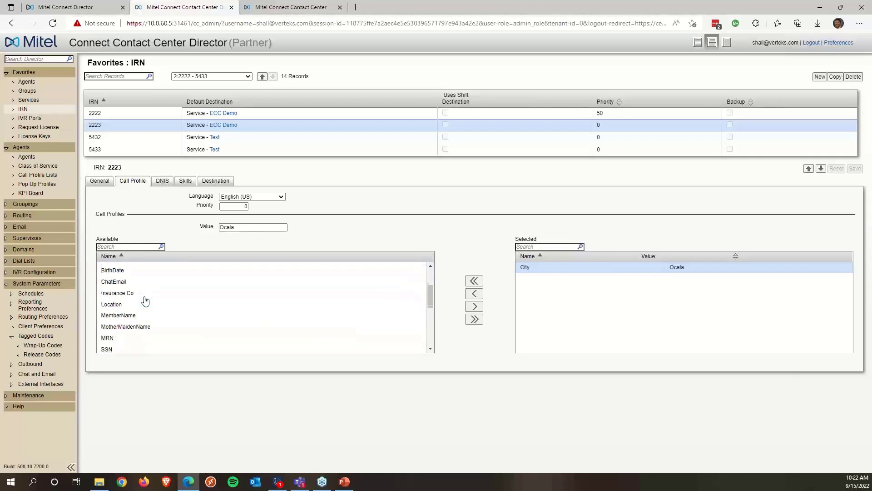
pyautogui.scroll(-3, 142, 303)
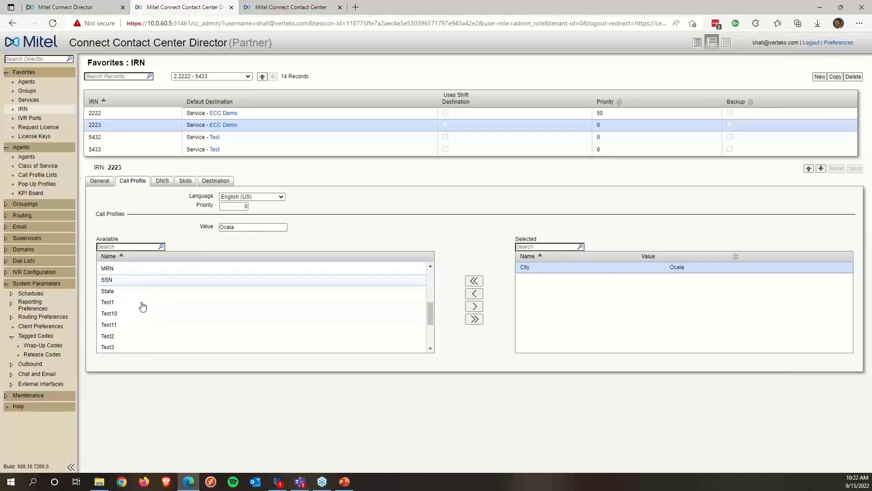
pyautogui.scroll(1, 116, 312)
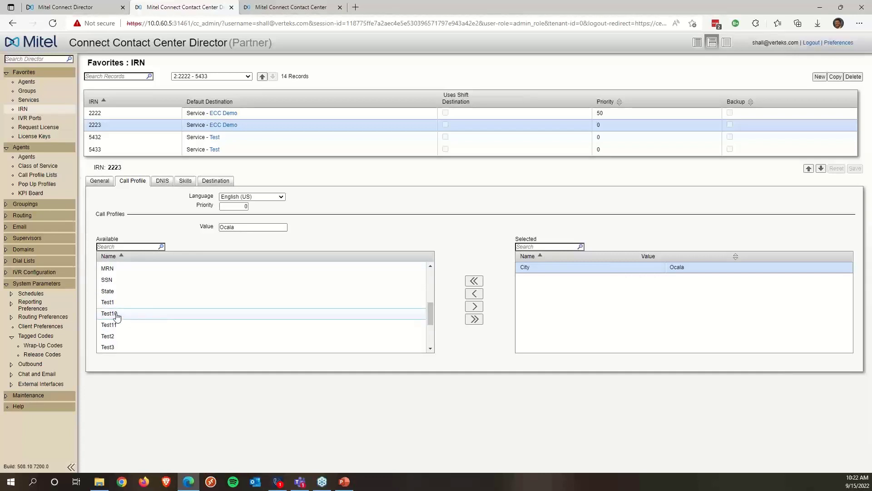
pyautogui.click(111, 293)
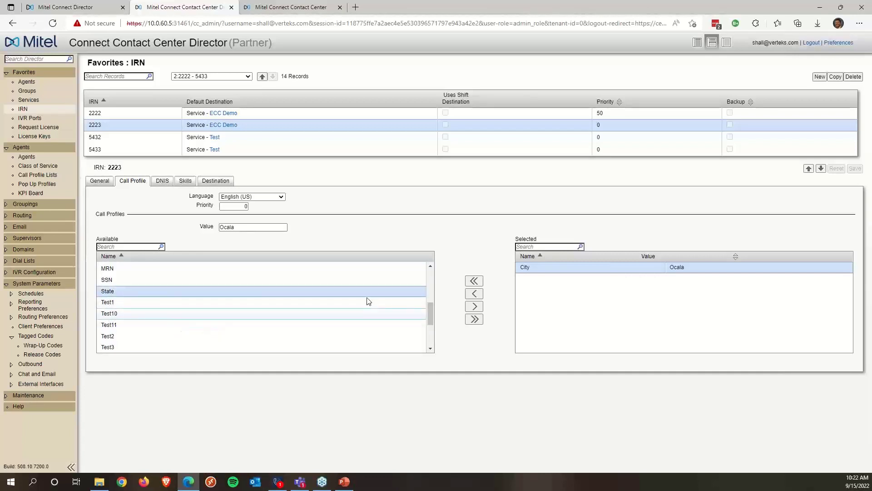
pyautogui.click(473, 307)
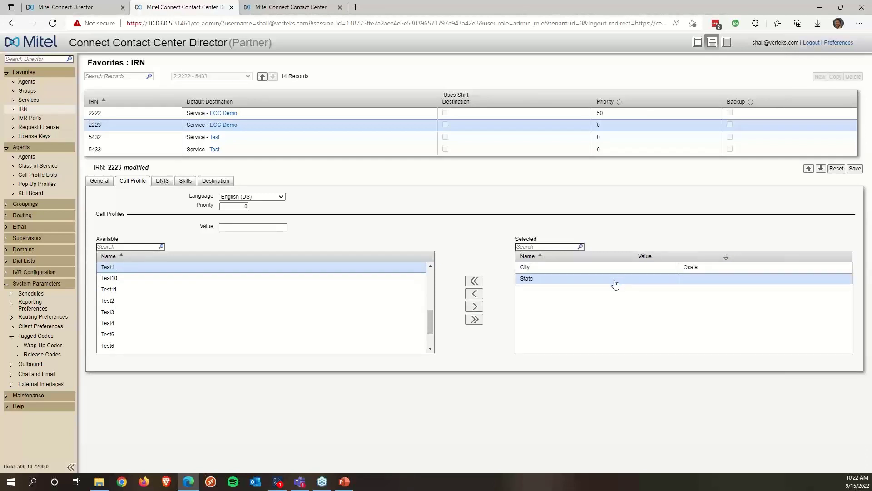
pyautogui.click(251, 227)
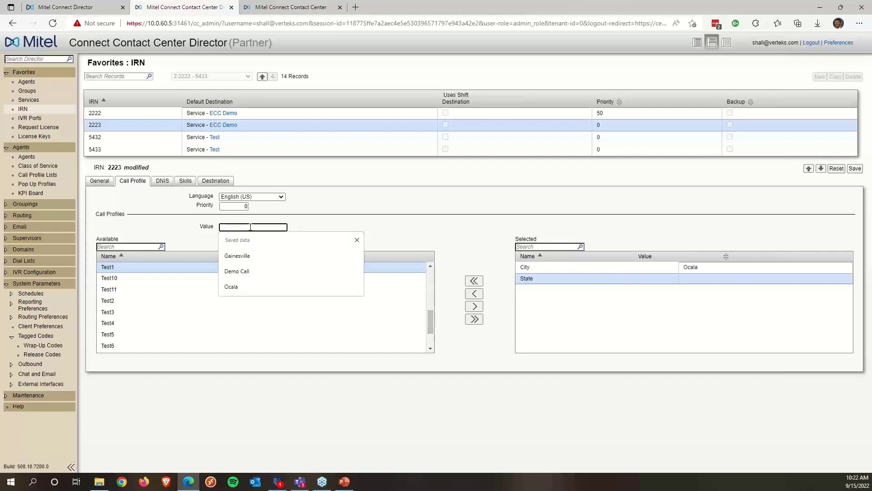
pyautogui.write('Florida')
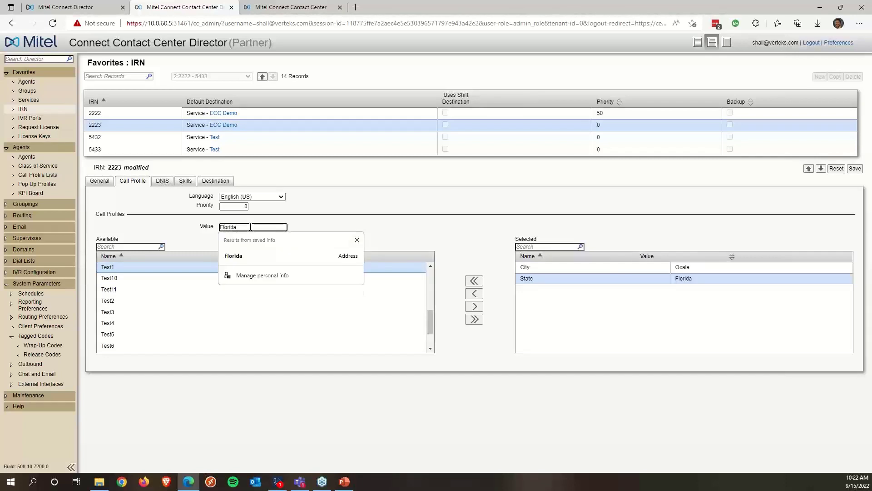
pyautogui.click(366, 225)
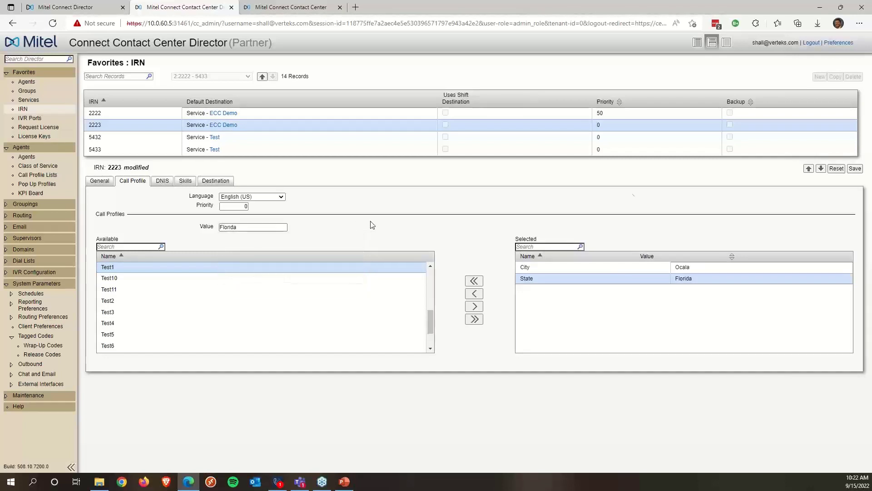
pyautogui.click(856, 168)
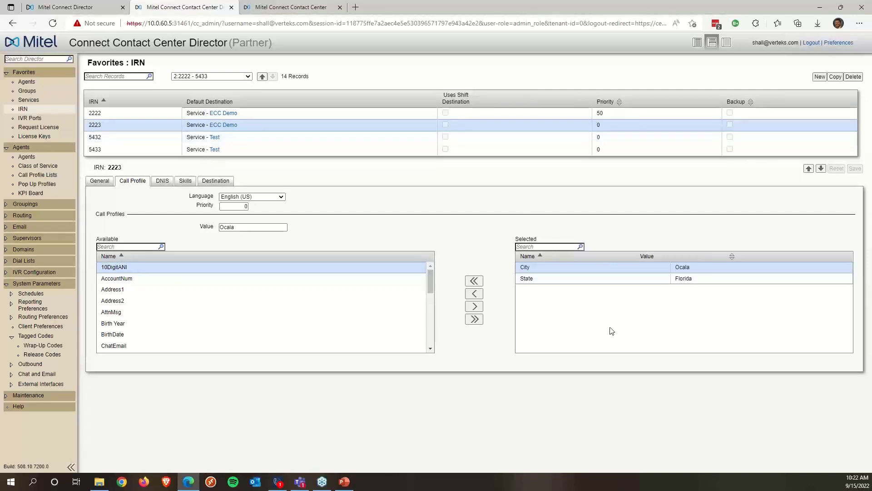
pyautogui.click(565, 284)
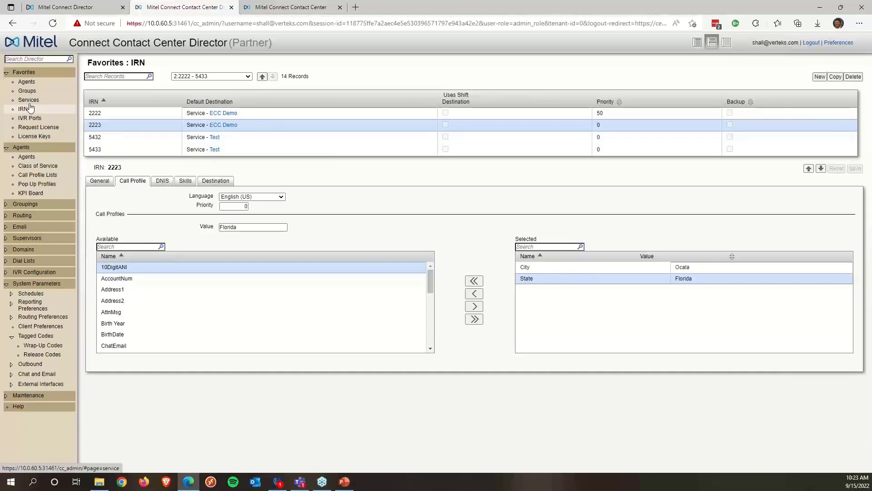
# - Set the Custom Queue Monitor of the ECC Demo class of service to ECC Demo Queue mon and save it
pyautogui.click(32, 167)
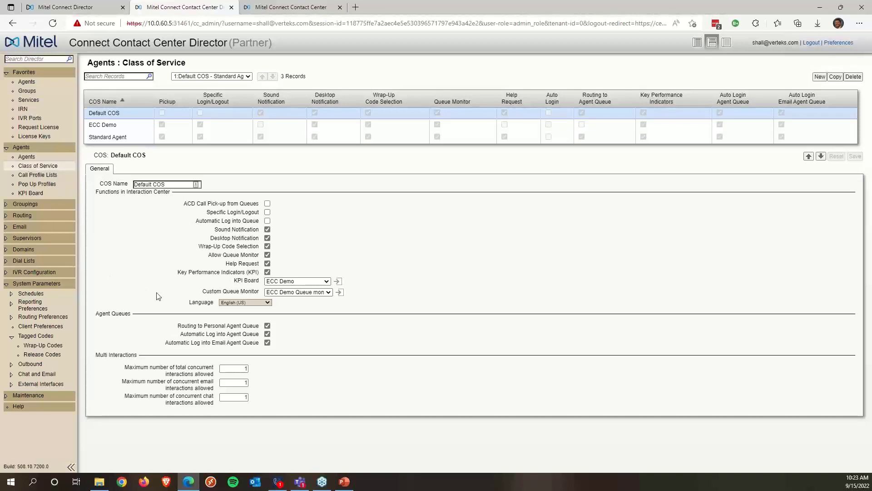
pyautogui.click(107, 126)
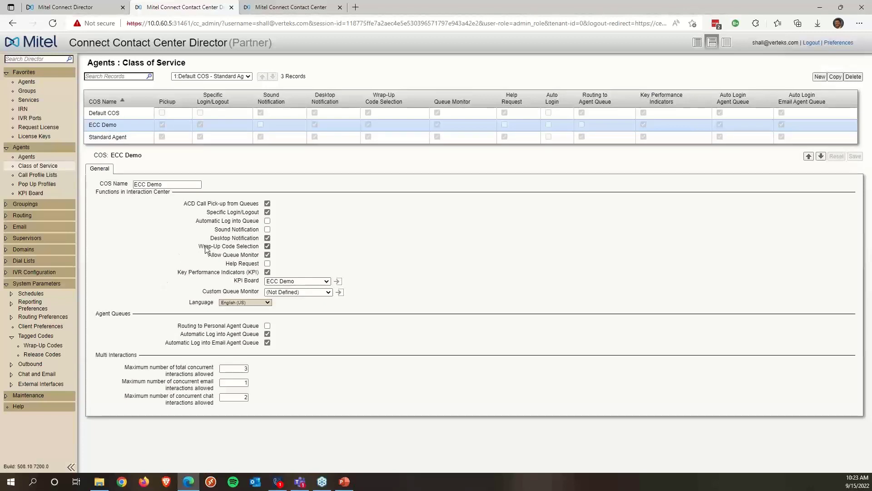
pyautogui.moveTo(212, 254); pyautogui.dragTo(255, 259)
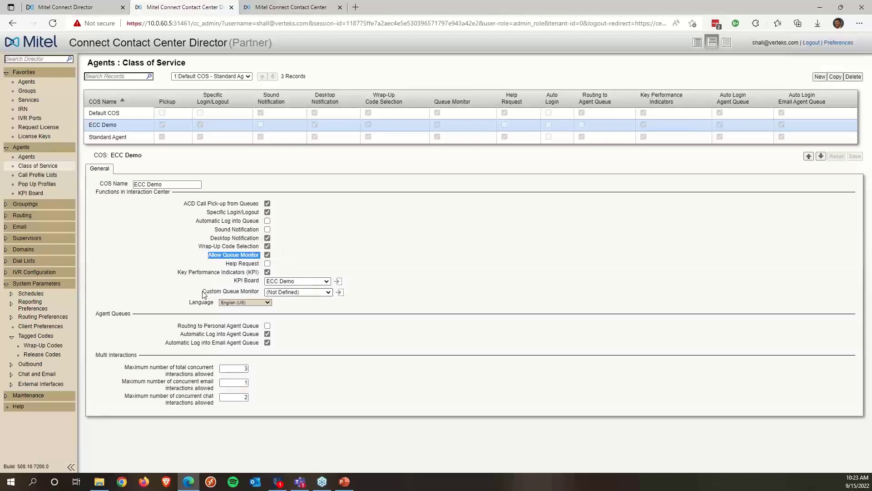
pyautogui.moveTo(203, 291); pyautogui.dragTo(264, 295)
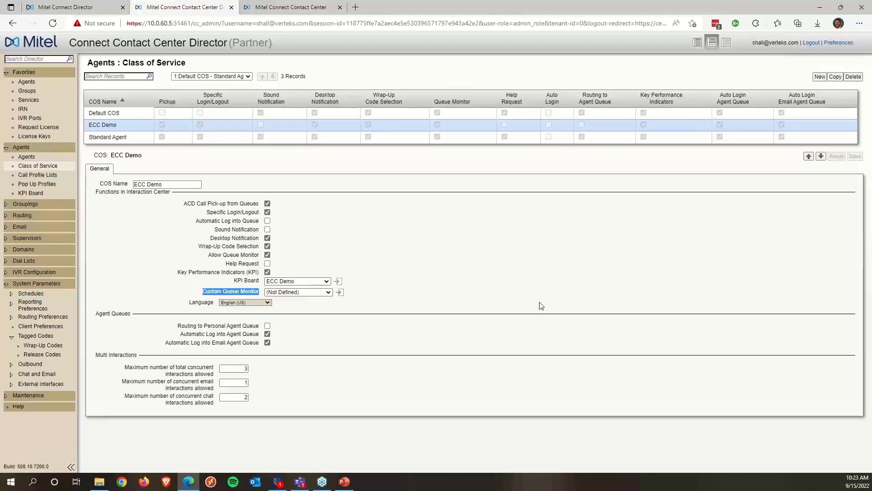
pyautogui.click(321, 293)
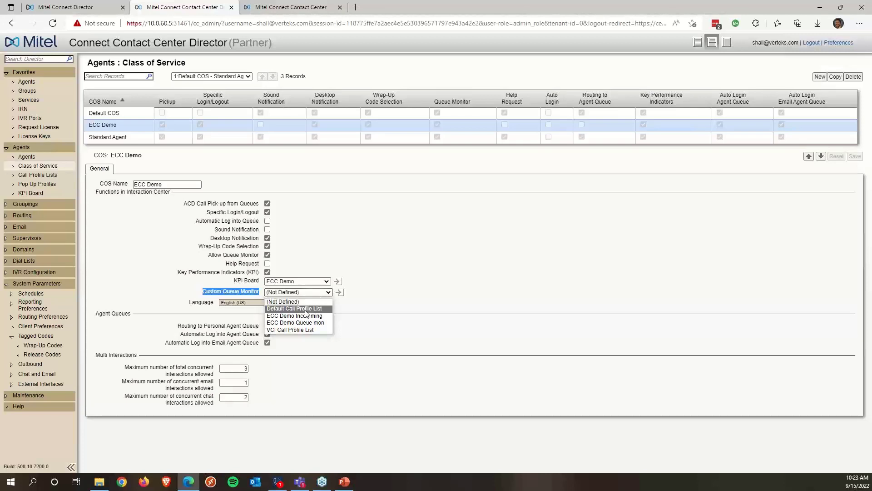
pyautogui.click(296, 323)
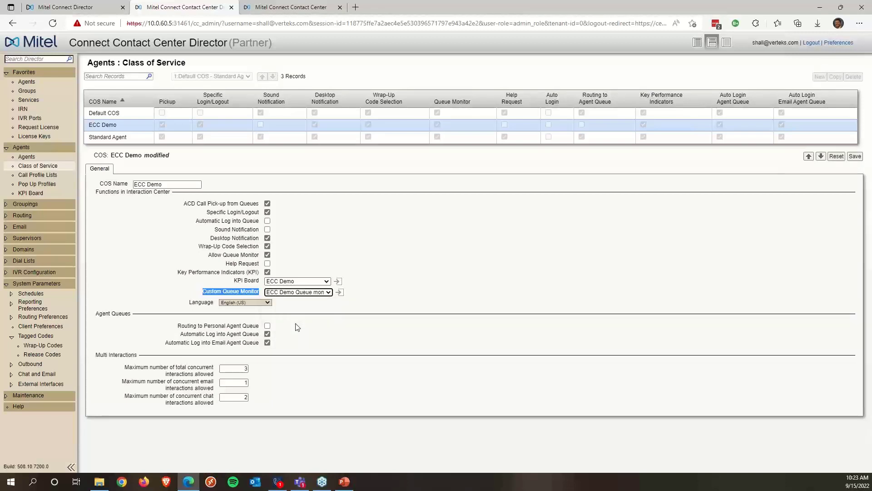
pyautogui.click(855, 156)
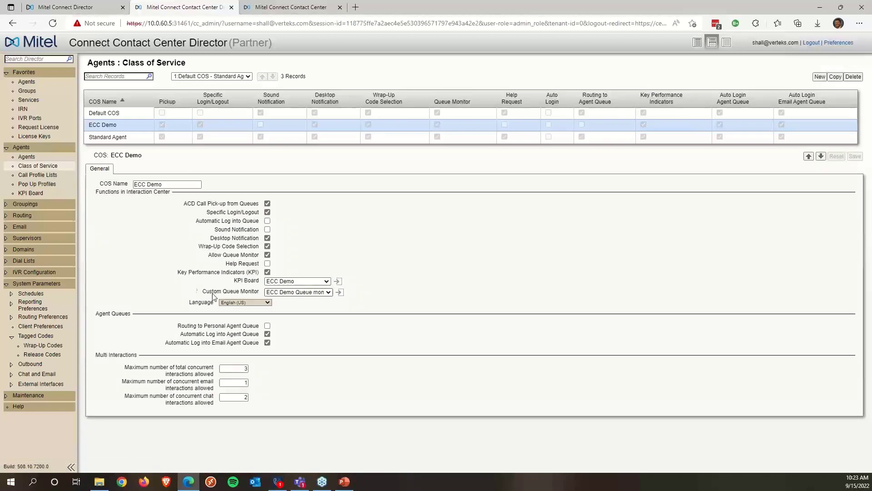
# - Add City to the selected custom call profiles of the ECC Demo Queue mon call profile list and save it
pyautogui.click(37, 175)
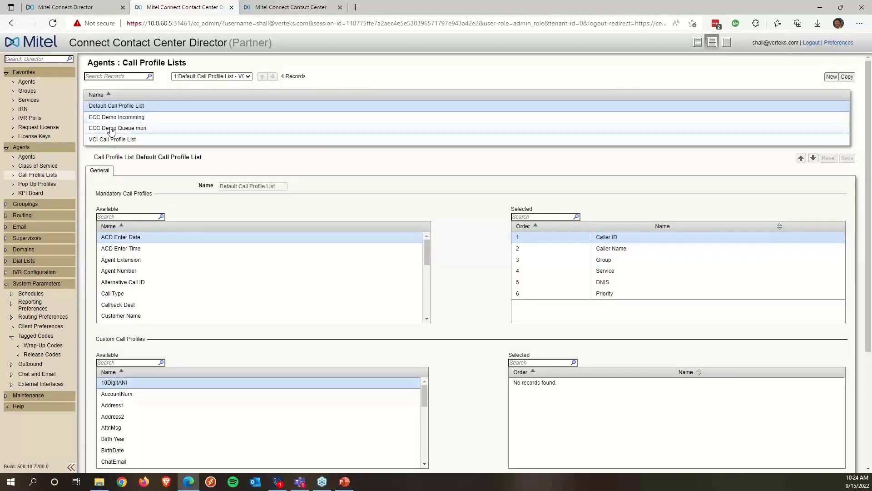
pyautogui.click(95, 127)
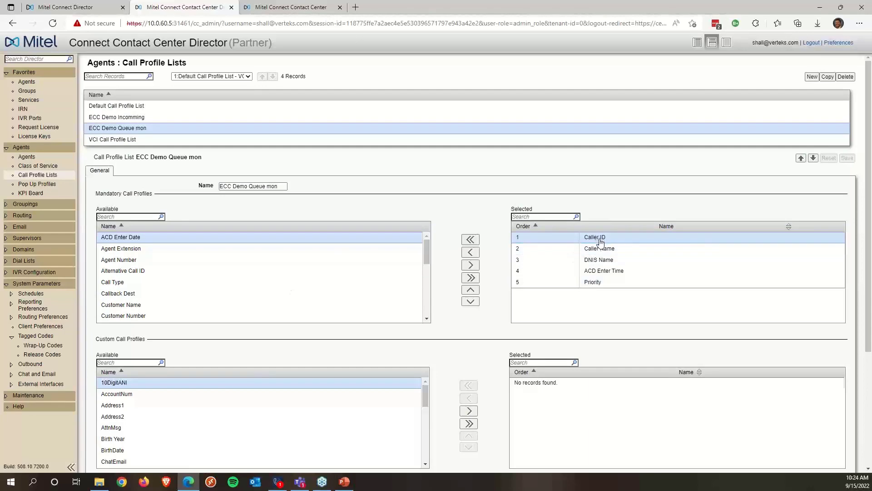
pyautogui.scroll(-3, 609, 273)
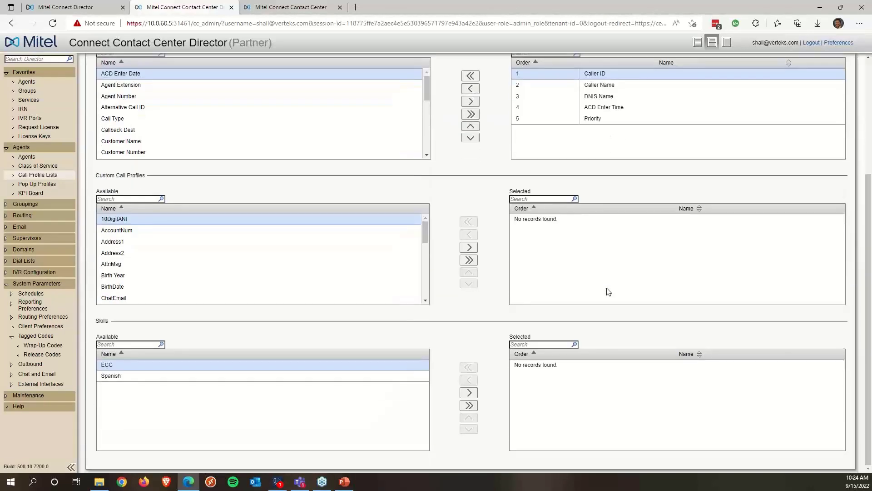
pyautogui.scroll(3, 607, 291)
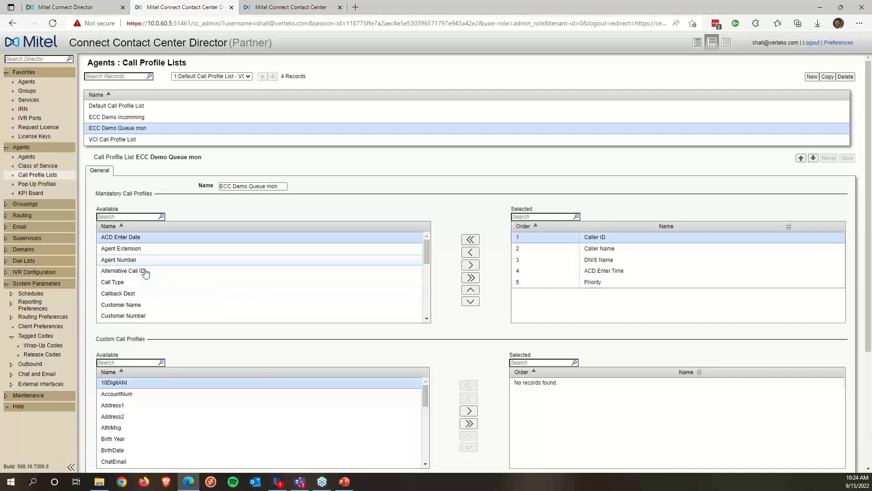
pyautogui.scroll(-5, 134, 312)
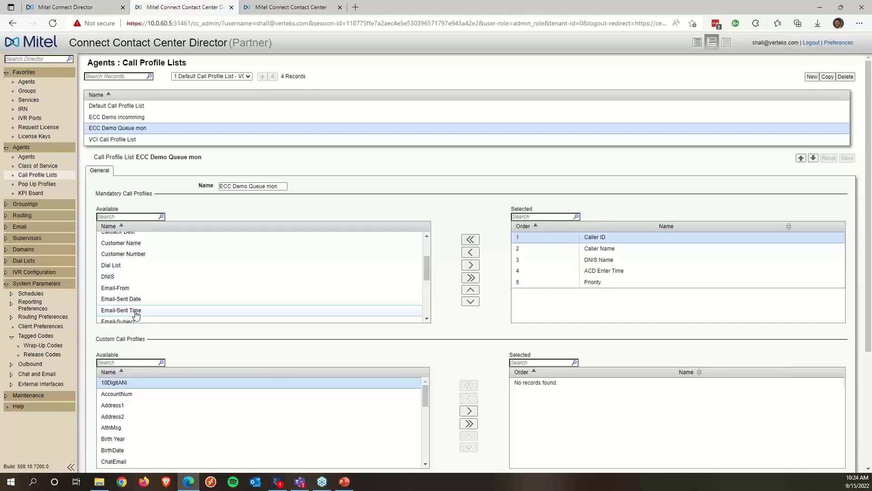
pyautogui.scroll(-2, 164, 331)
pyautogui.scroll(-3, 203, 376)
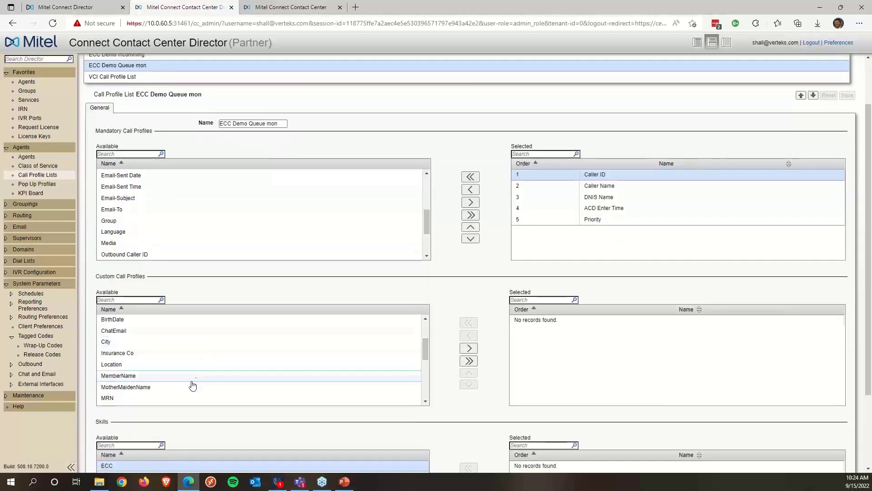
pyautogui.click(111, 344)
pyautogui.click(468, 348)
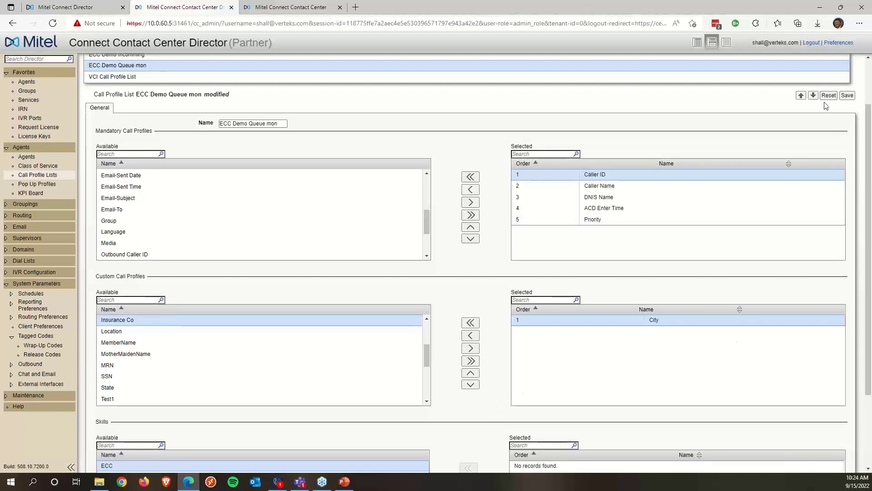
pyautogui.click(847, 95)
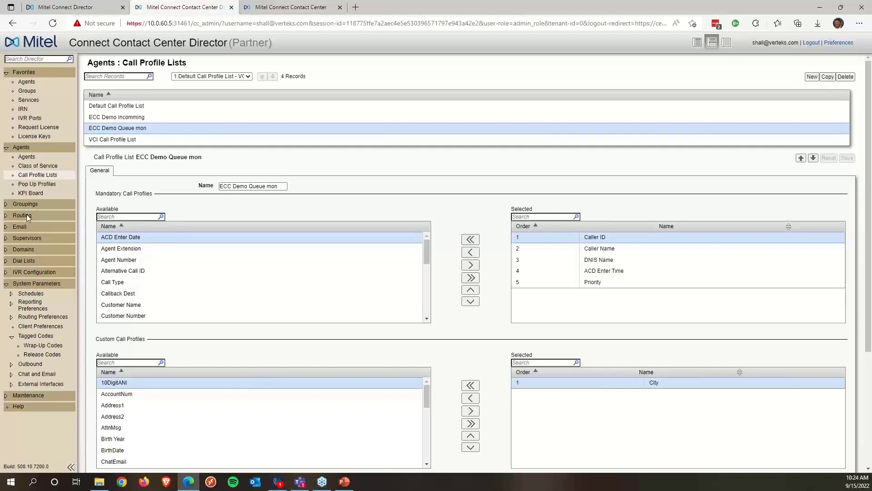
# - Reopen the ECC Demo class of service, then log in to the agent client and join the ECC Demo queue
pyautogui.click(42, 166)
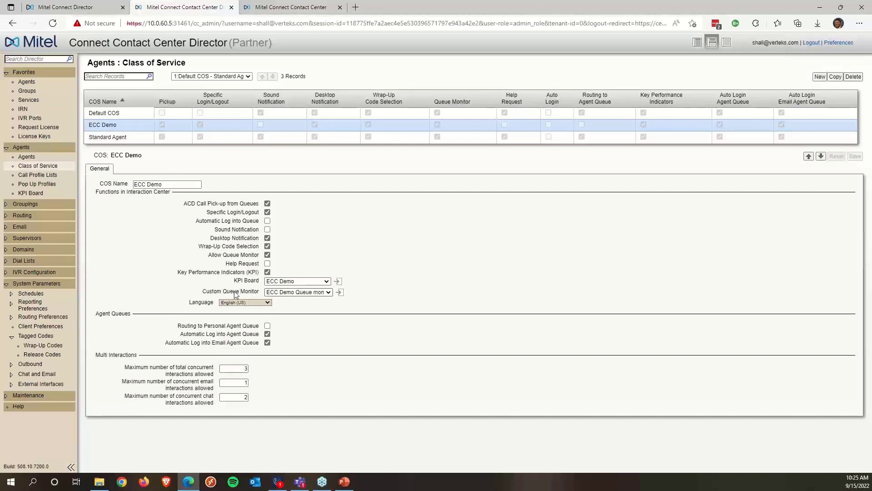
pyautogui.click(268, 7)
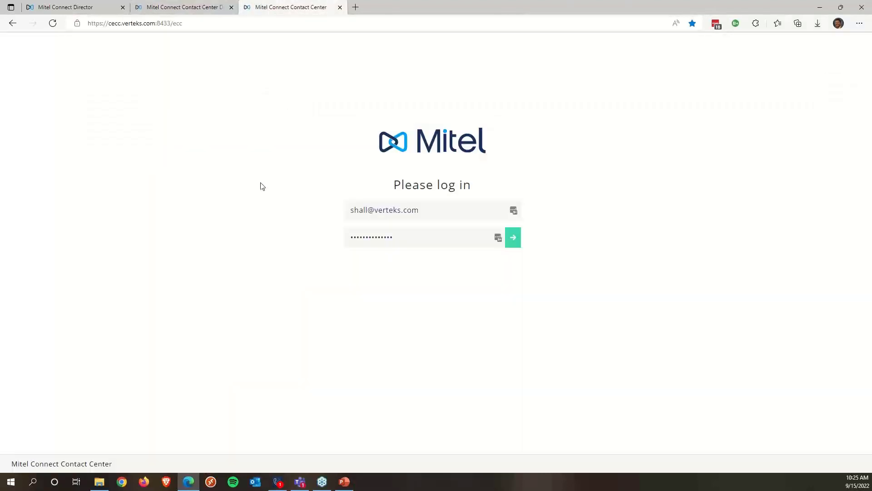
pyautogui.click(512, 240)
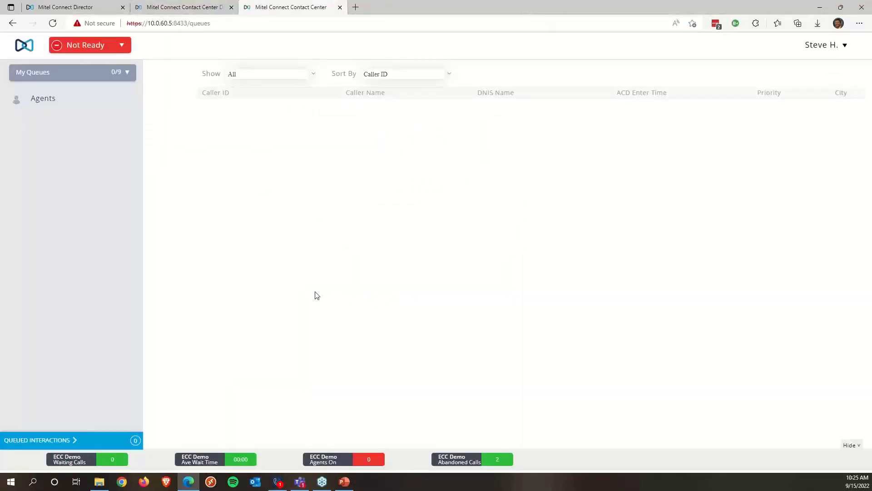
pyautogui.click(128, 74)
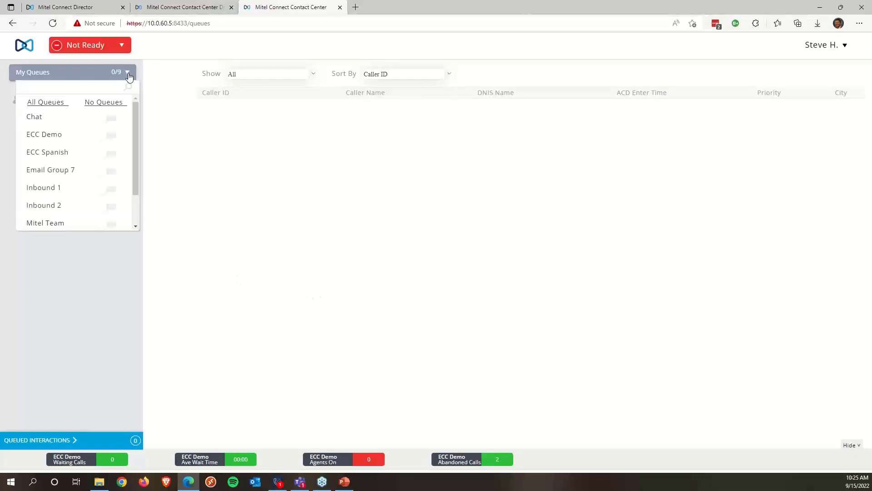
pyautogui.click(109, 137)
pyautogui.click(239, 203)
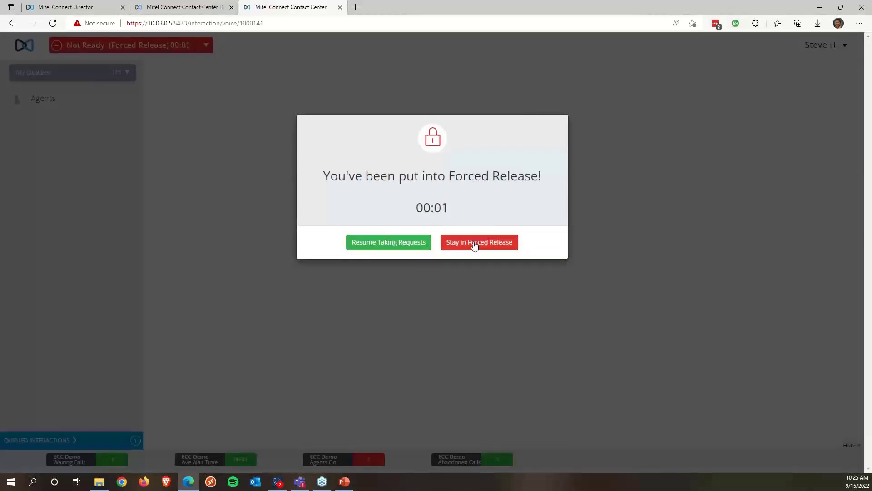
# - Stay in Forced Release, show the queued interactions and sign out of the agent client
pyautogui.click(475, 245)
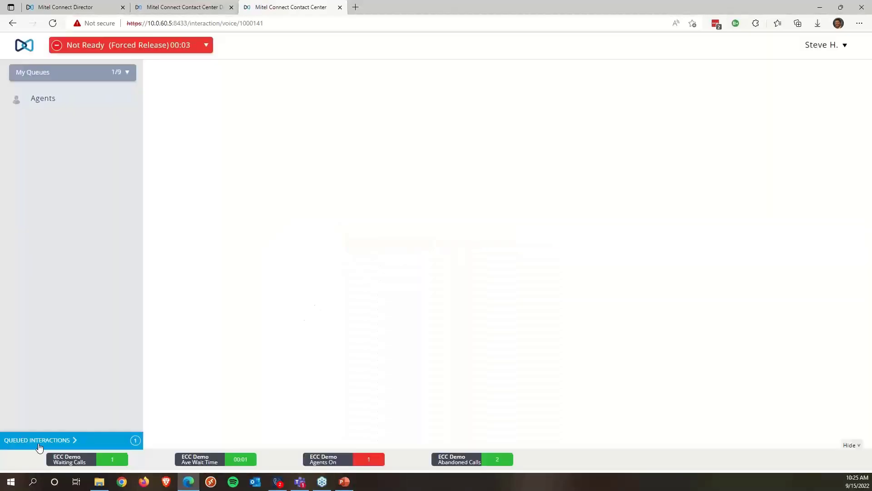
pyautogui.click(57, 441)
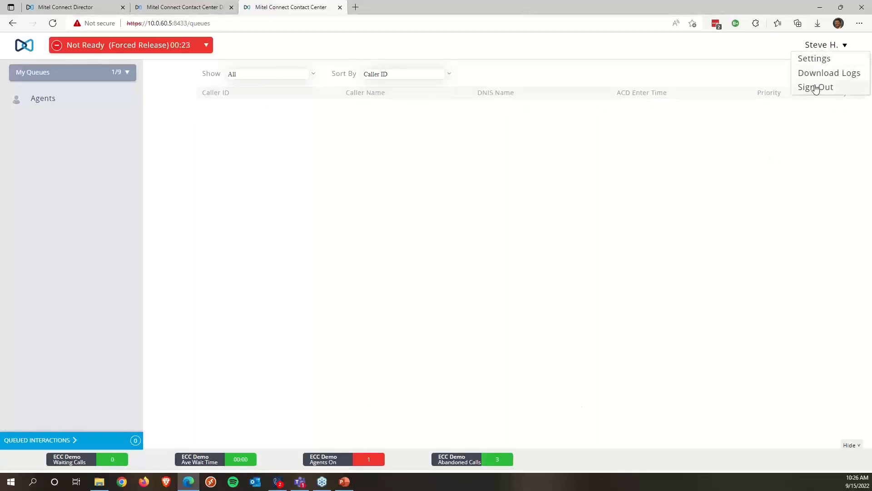
pyautogui.click(815, 86)
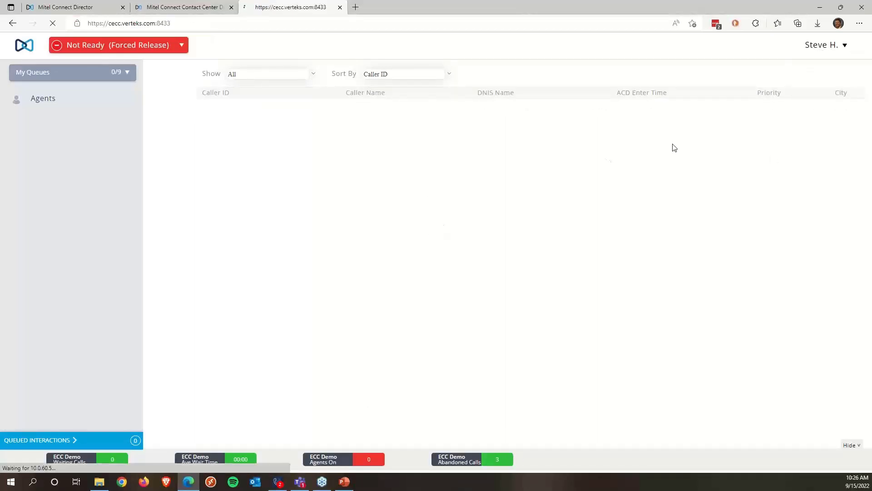
# - Set the Call Profile List of the ECC Demo service to ECC Demo Incomming in Contact Center Director and save it
pyautogui.click(193, 6)
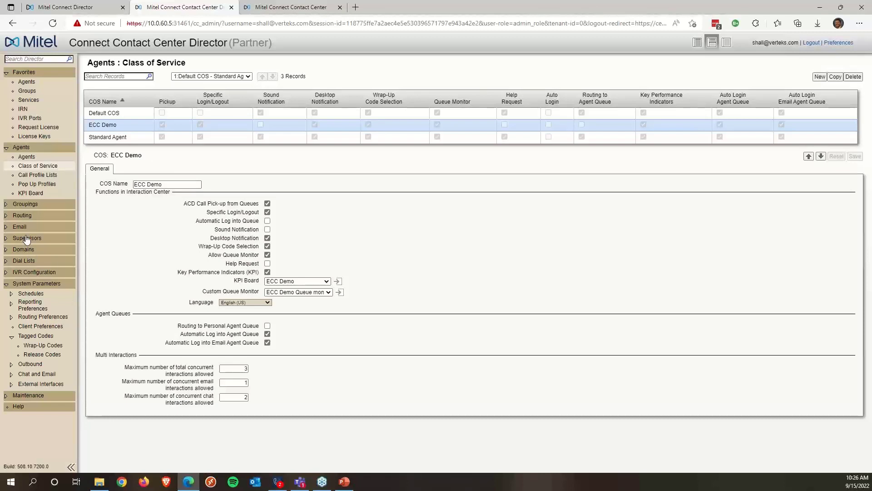
pyautogui.click(24, 110)
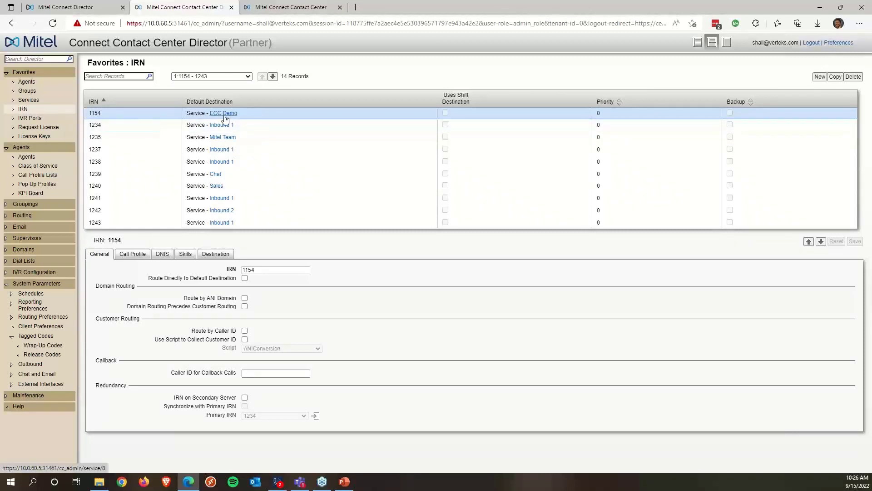
pyautogui.click(29, 100)
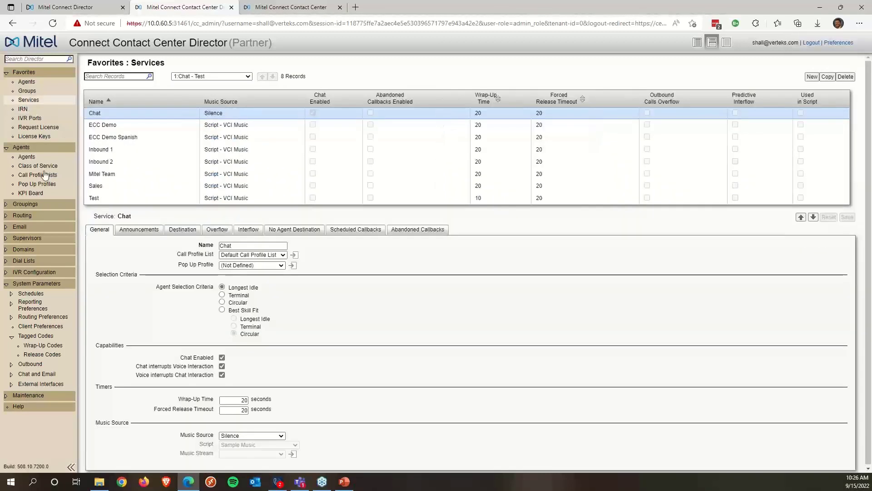
pyautogui.click(104, 124)
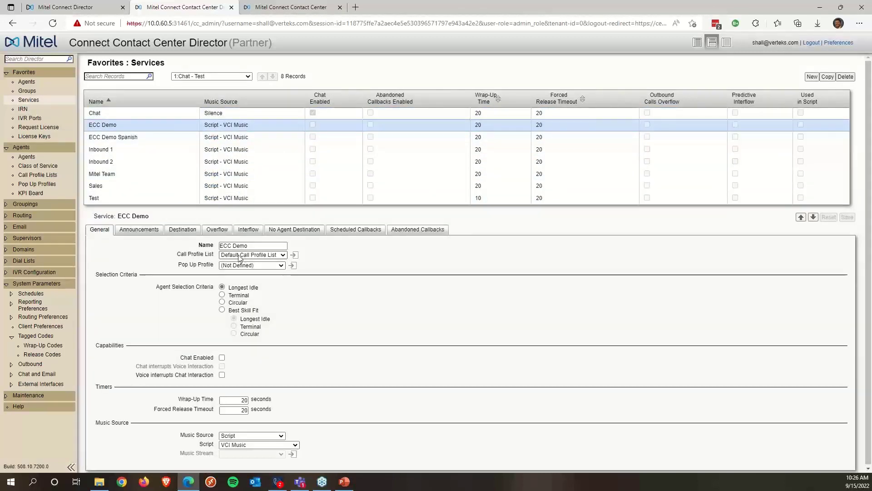
pyautogui.moveTo(180, 257); pyautogui.dragTo(196, 257)
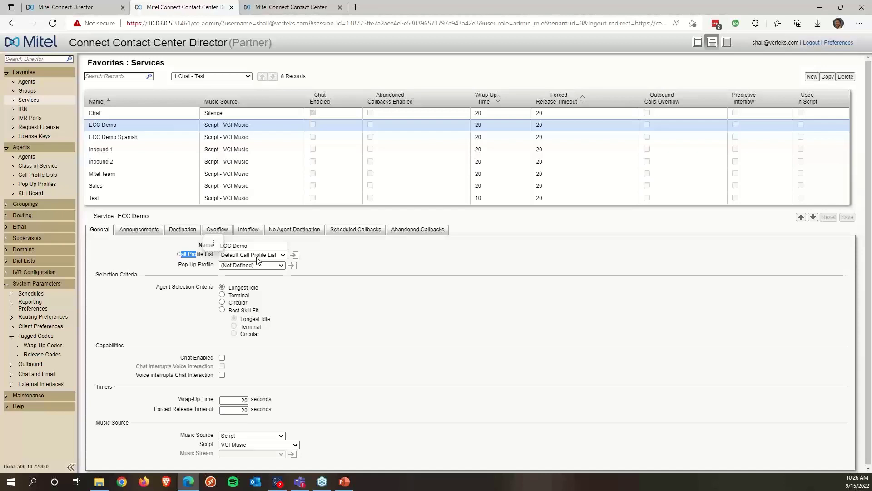
pyautogui.click(258, 255)
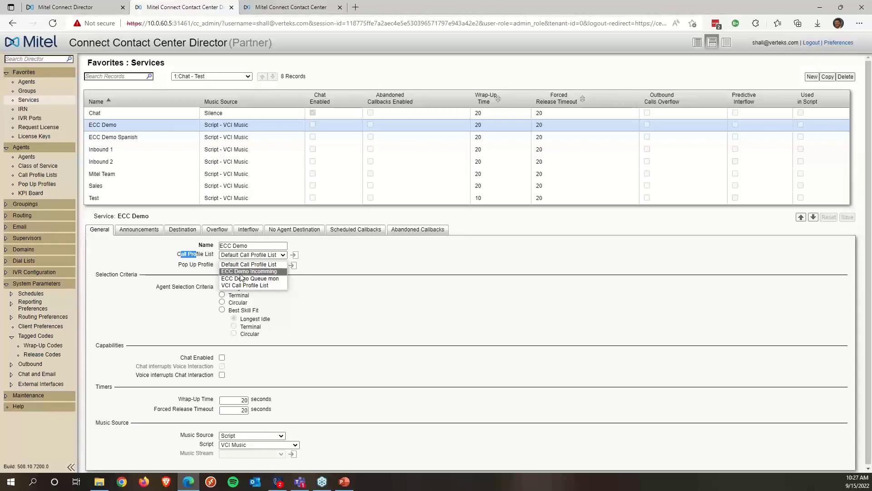
pyautogui.click(241, 273)
pyautogui.click(350, 256)
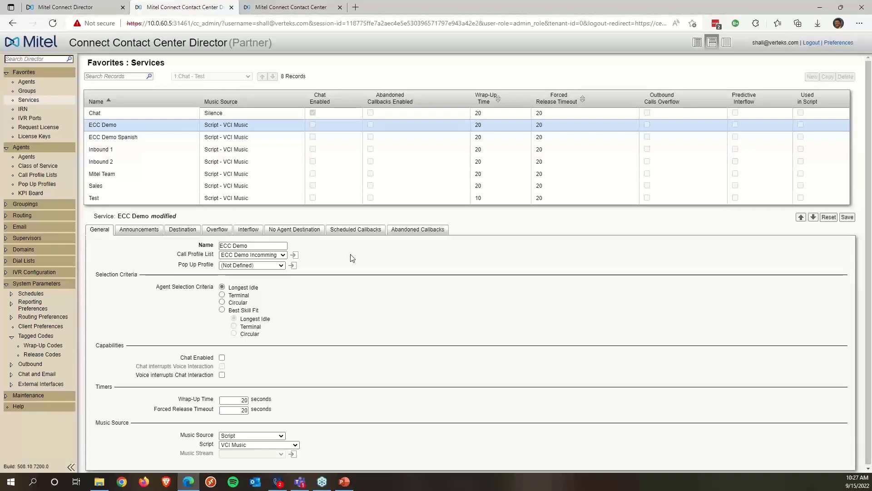
pyautogui.click(847, 217)
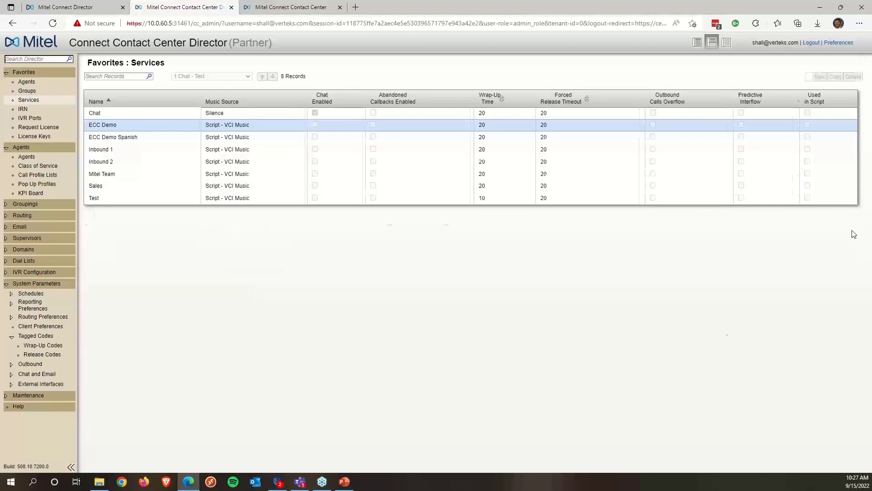
# - Log in to the agent client with the prefilled credentials and join the ECC Demo queue
pyautogui.click(284, 7)
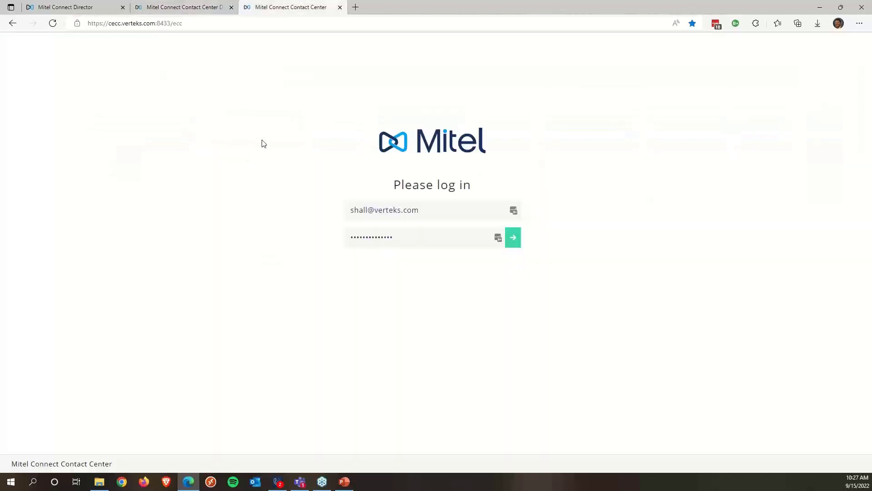
pyautogui.click(515, 240)
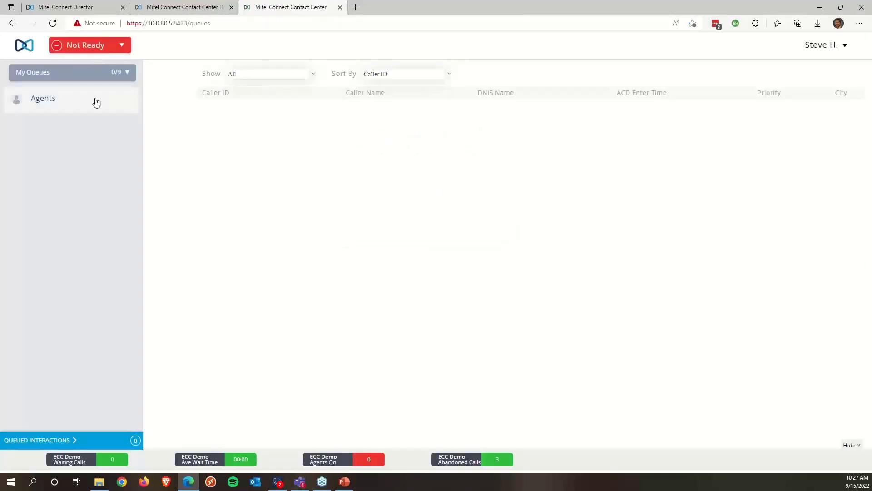
pyautogui.click(119, 72)
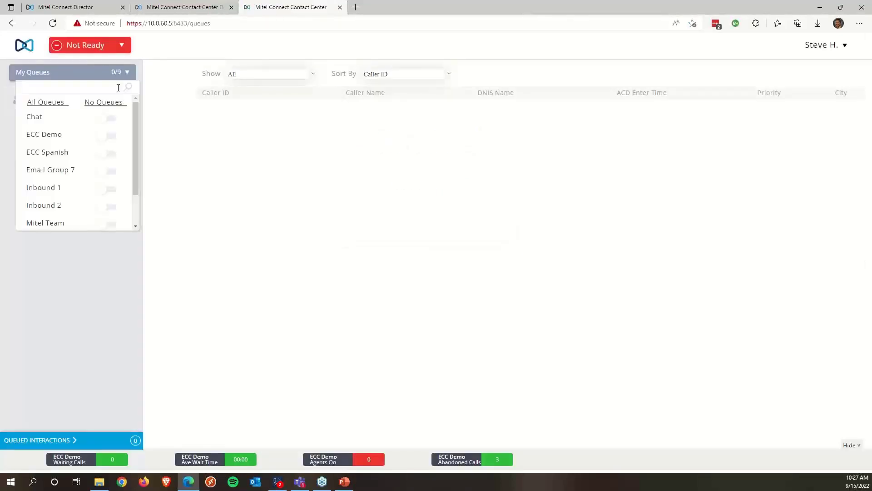
pyautogui.click(111, 137)
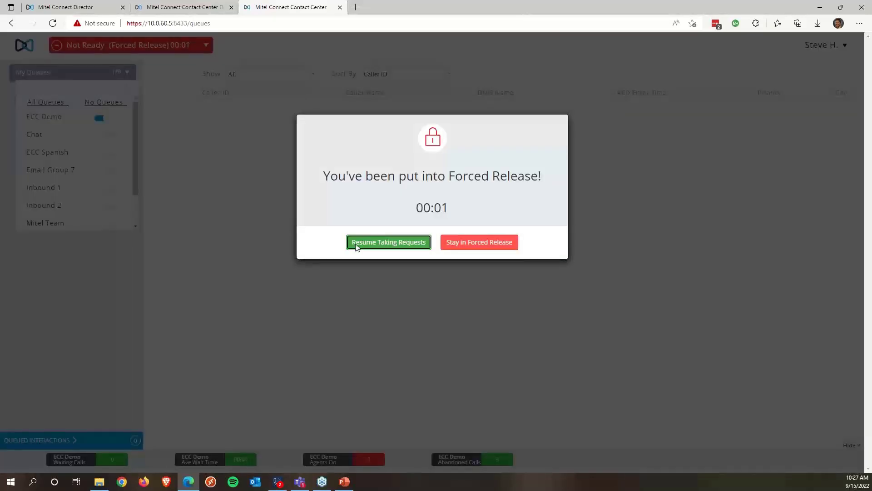
# - Resume taking requests from Forced Release and set the agent status to Break
pyautogui.click(356, 244)
pyautogui.click(117, 44)
pyautogui.click(68, 127)
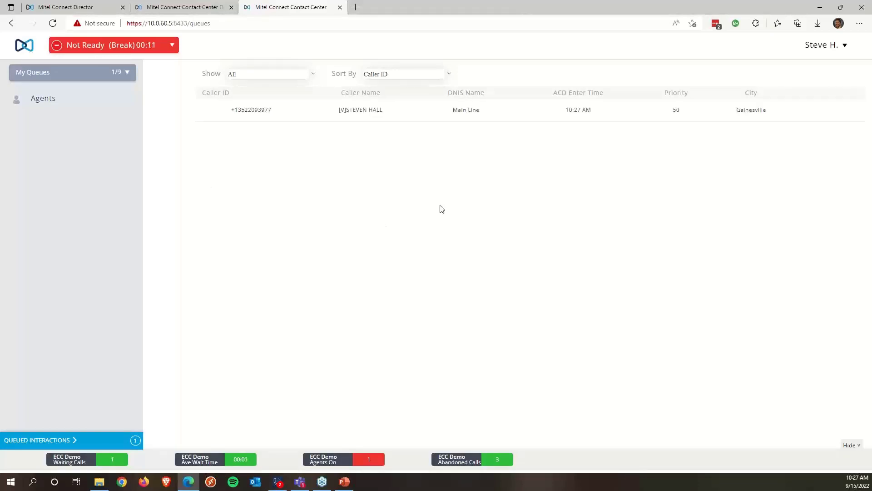
pyautogui.moveTo(729, 114)
# - Make the agent Available and answer the incoming ECC Demo call
pyautogui.click(172, 47)
pyautogui.click(108, 78)
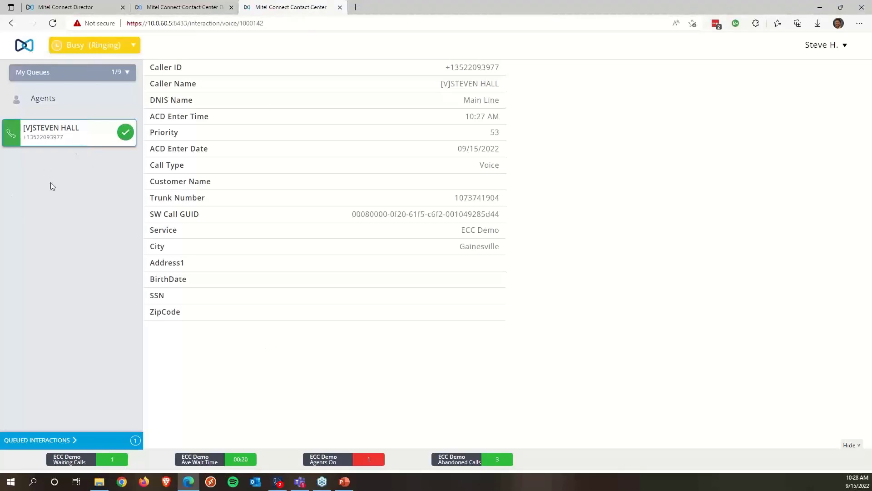
pyautogui.click(124, 133)
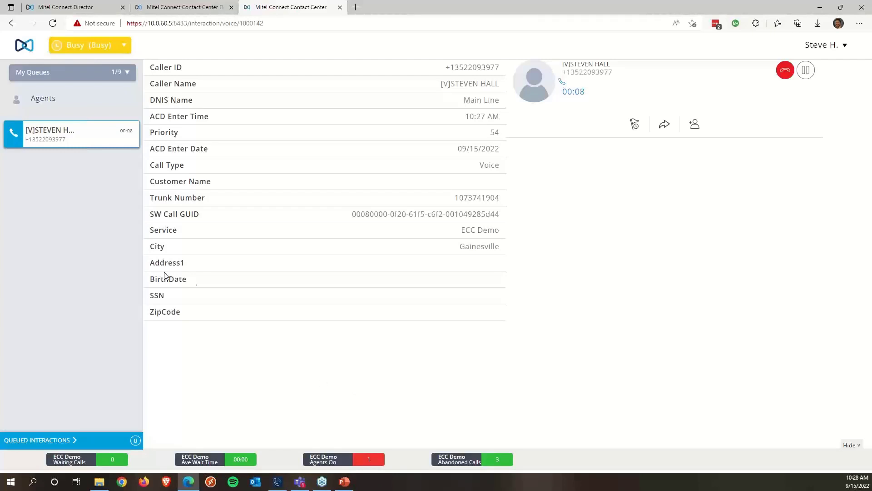
# - Examine the City, Priority, Trunk Number and SW Call GUID fields in the answered call's profile
pyautogui.moveTo(150, 250); pyautogui.dragTo(485, 247)
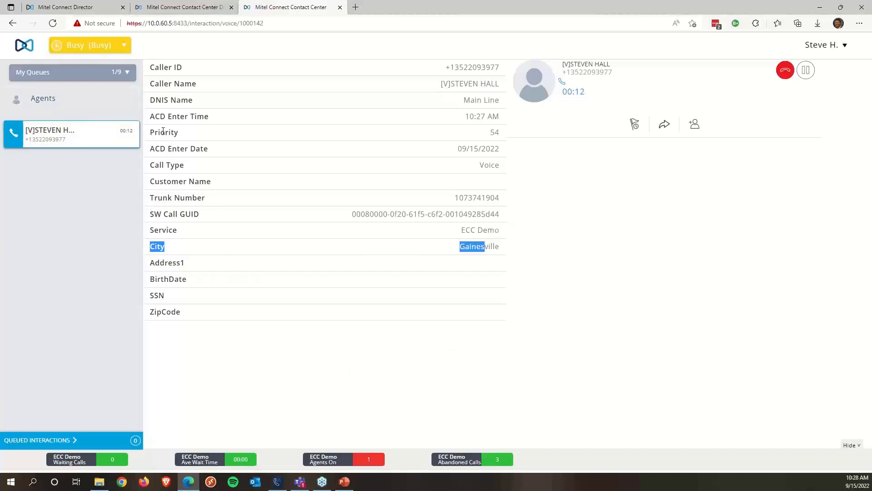
pyautogui.moveTo(151, 132); pyautogui.dragTo(505, 137)
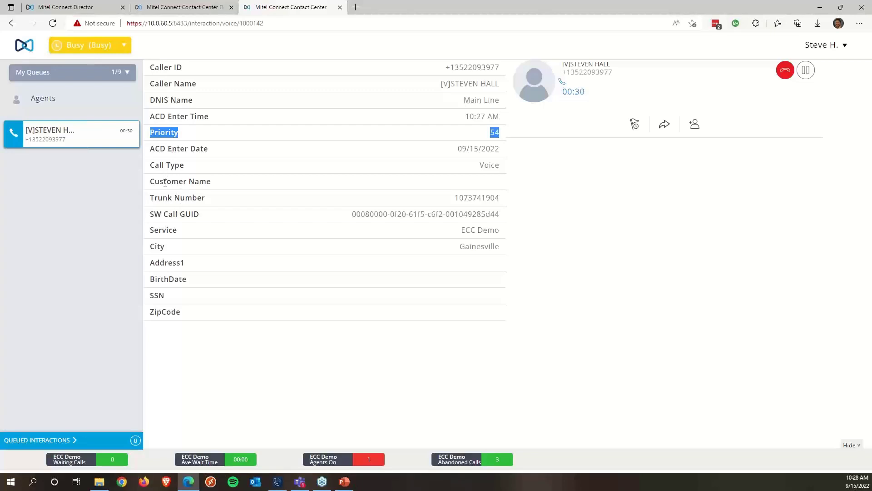
pyautogui.moveTo(158, 197); pyautogui.dragTo(501, 204)
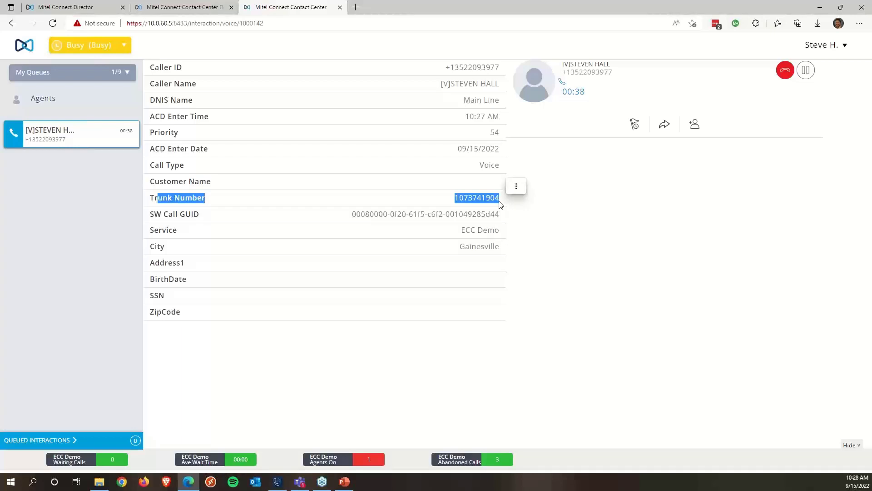
pyautogui.click(354, 217)
pyautogui.moveTo(354, 217); pyautogui.dragTo(500, 218)
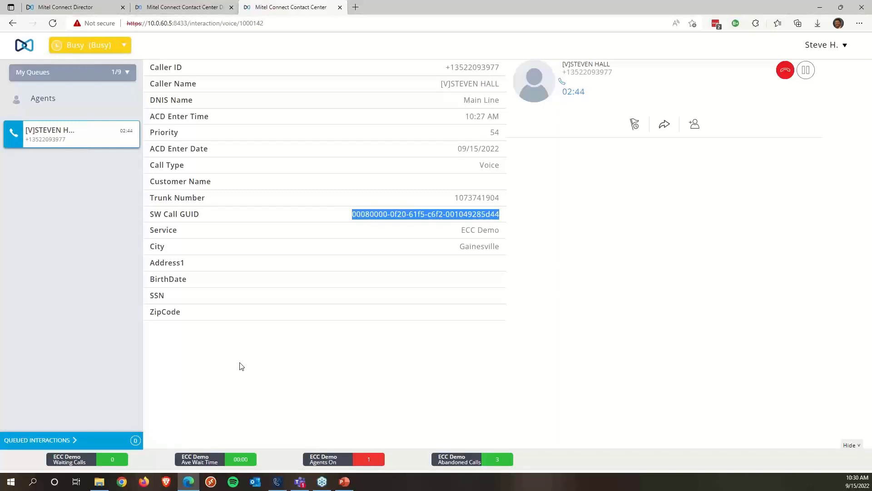
pyautogui.click(390, 420)
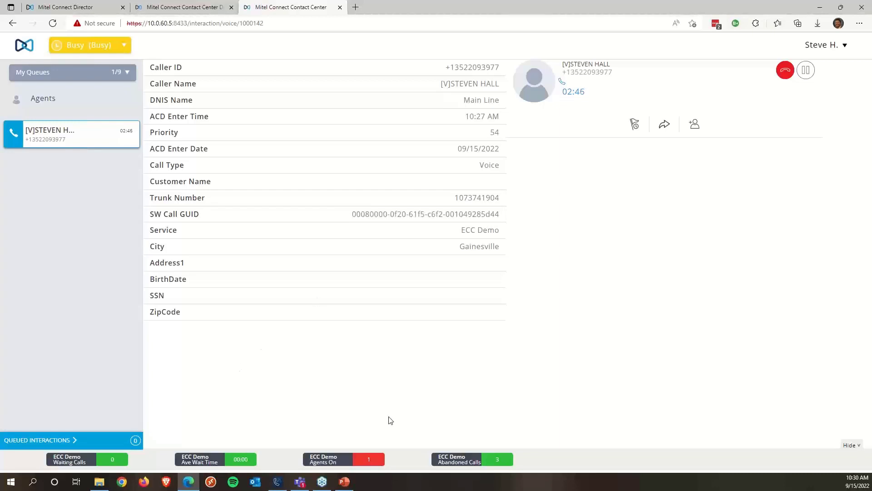
# - Hang up the call and end its wrap-up, and sign out of the agent client
pyautogui.click(779, 74)
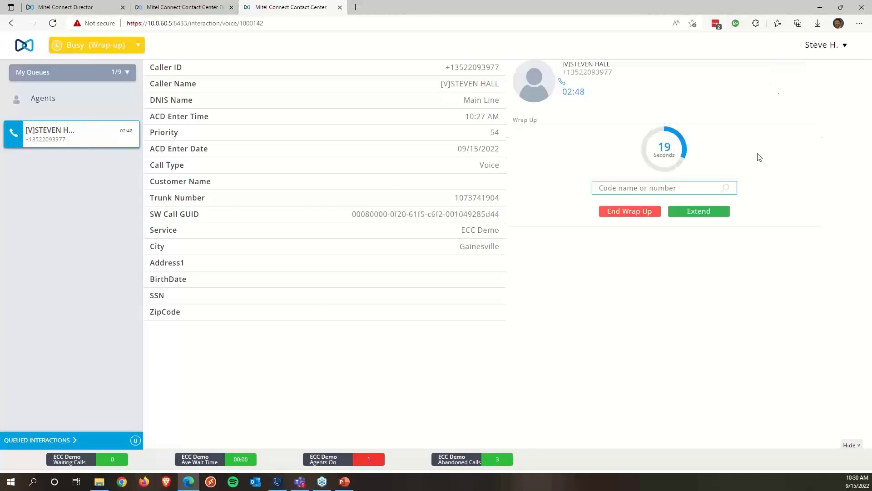
pyautogui.click(622, 213)
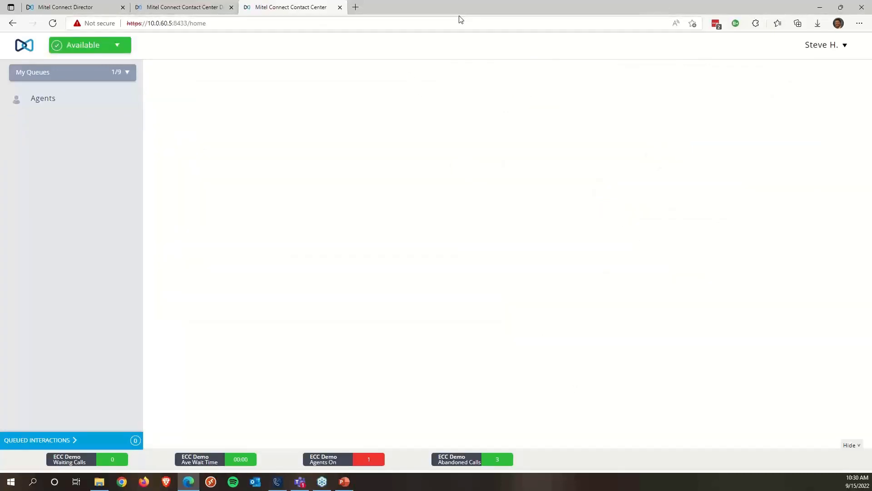
pyautogui.click(818, 45)
pyautogui.click(815, 88)
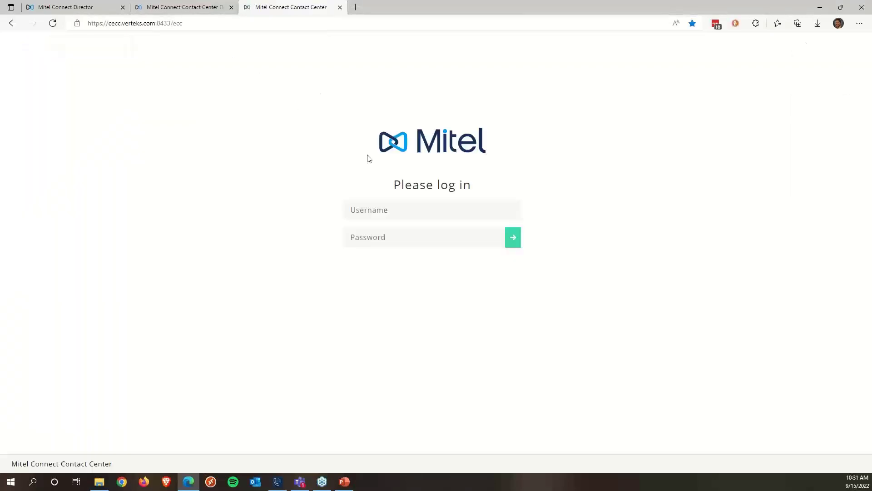
# - Review the selected mandatory and custom call profiles of the ECC Demo Queue mon and ECC Demo Incomming lists in Contact Center Director
pyautogui.click(205, 11)
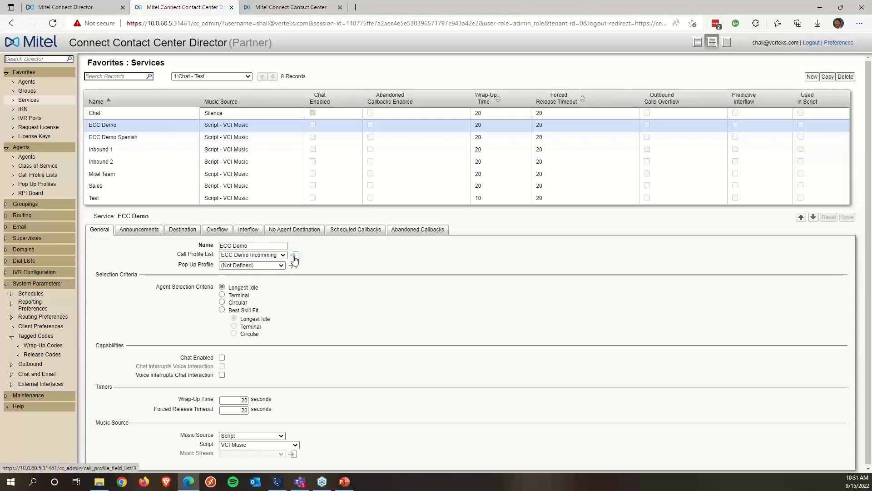
pyautogui.click(43, 175)
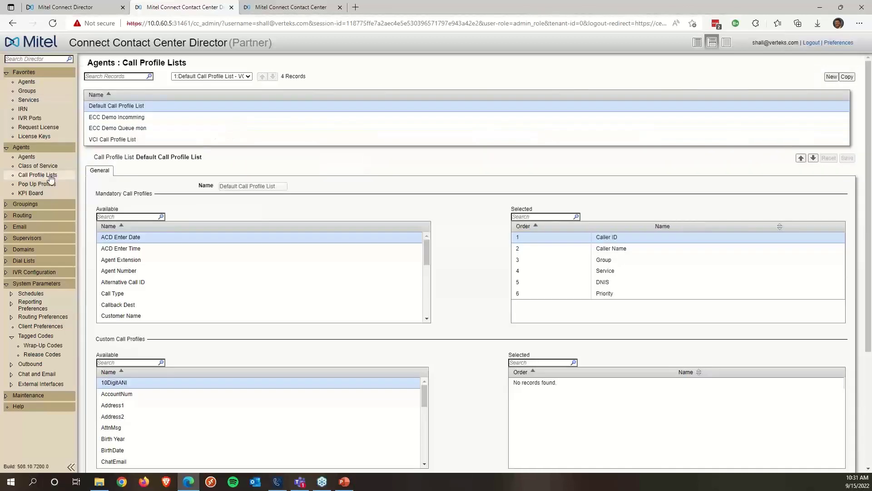
pyautogui.click(121, 131)
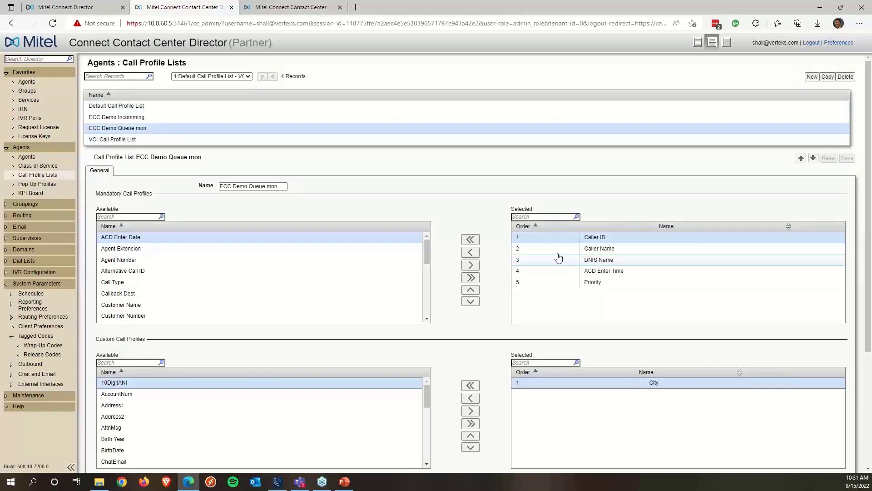
pyautogui.scroll(-3, 583, 427)
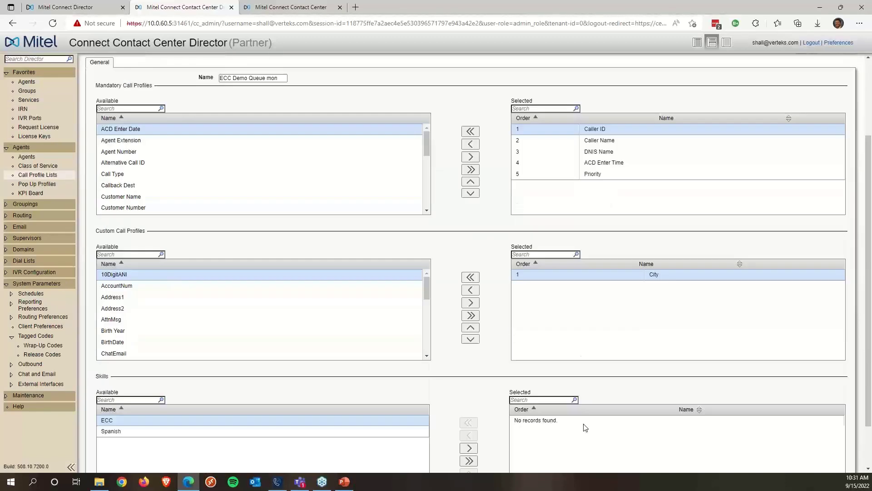
pyautogui.scroll(3, 581, 426)
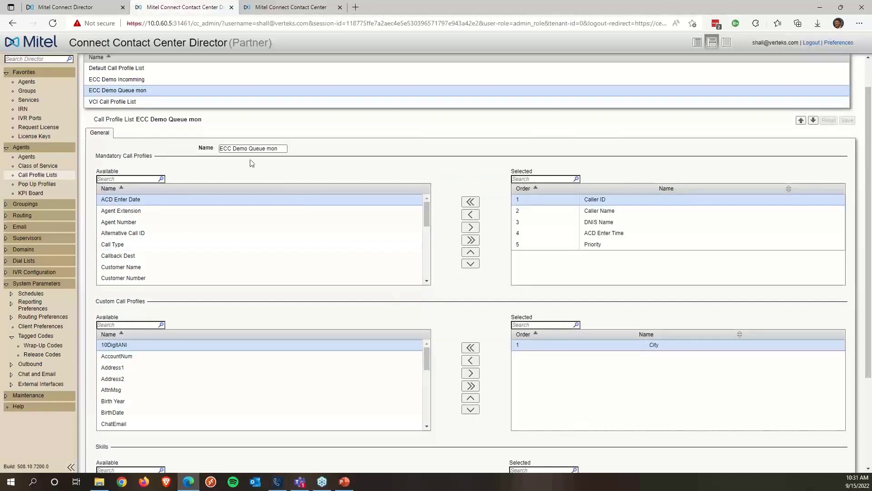
pyautogui.click(113, 82)
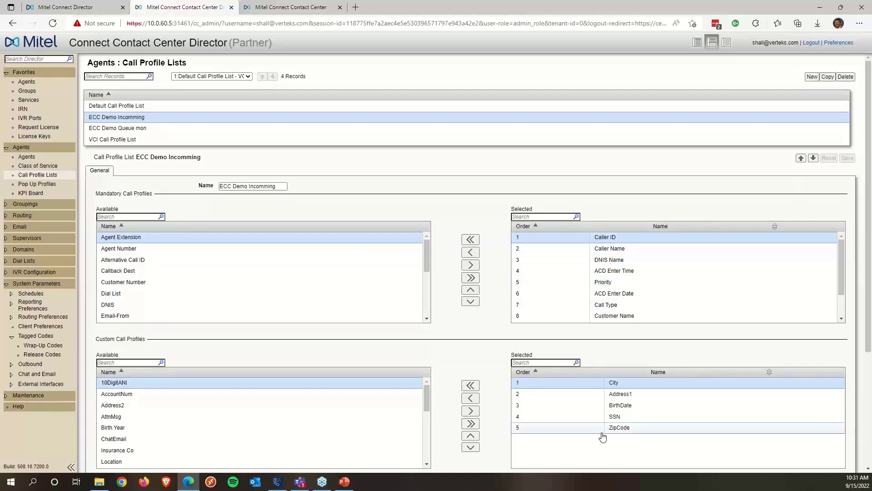
pyautogui.scroll(-3, 597, 431)
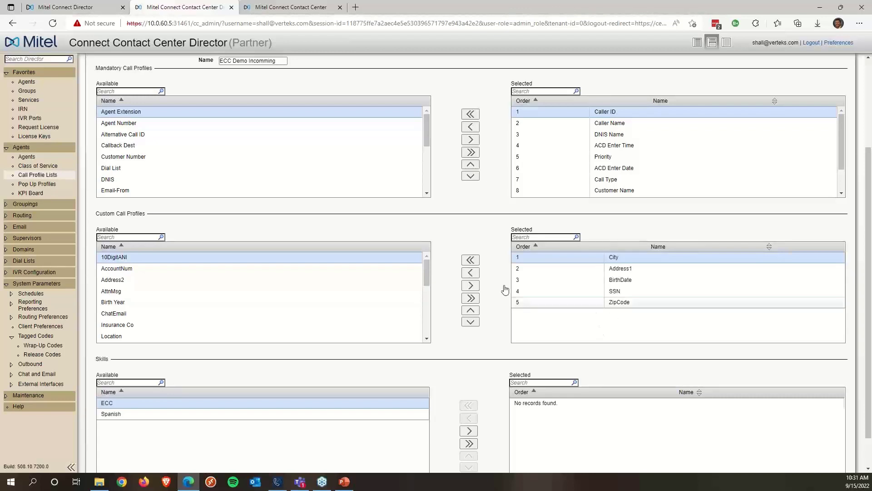
pyautogui.click(288, 9)
pyautogui.click(195, 7)
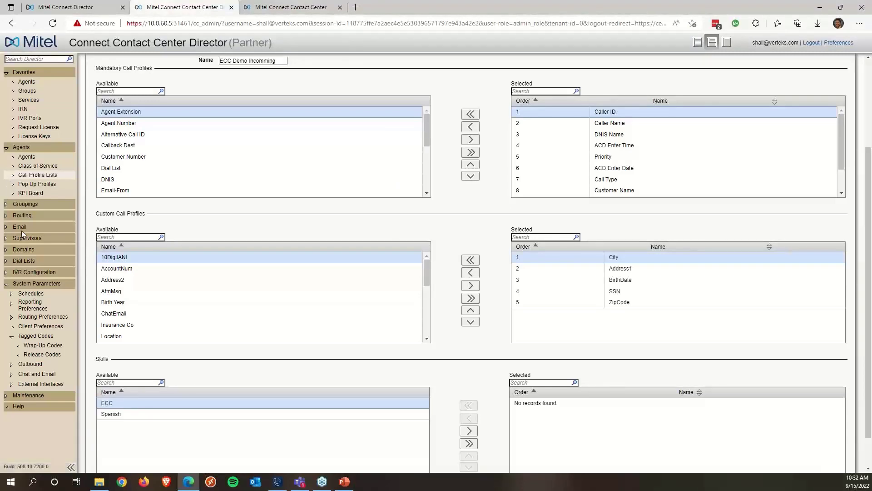
# - Review the ECC Demo service's settings, and the Map pop up profile's available agents and agent-state triggers
pyautogui.click(23, 101)
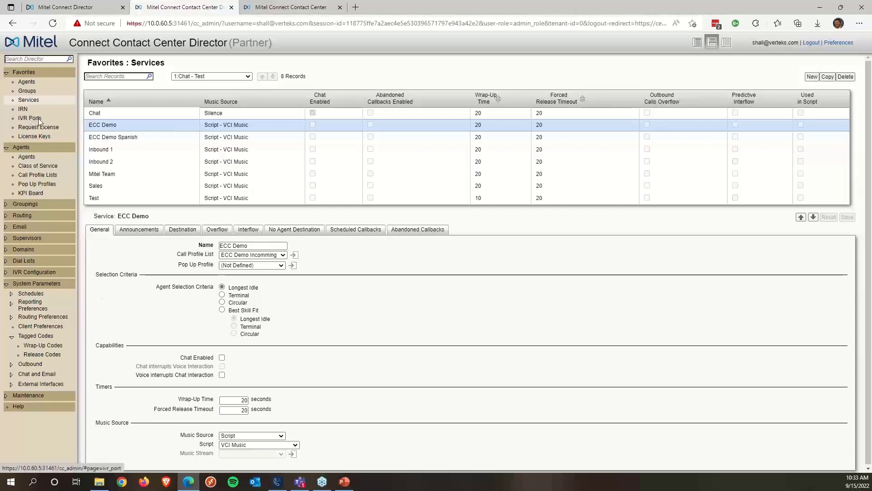
pyautogui.click(38, 183)
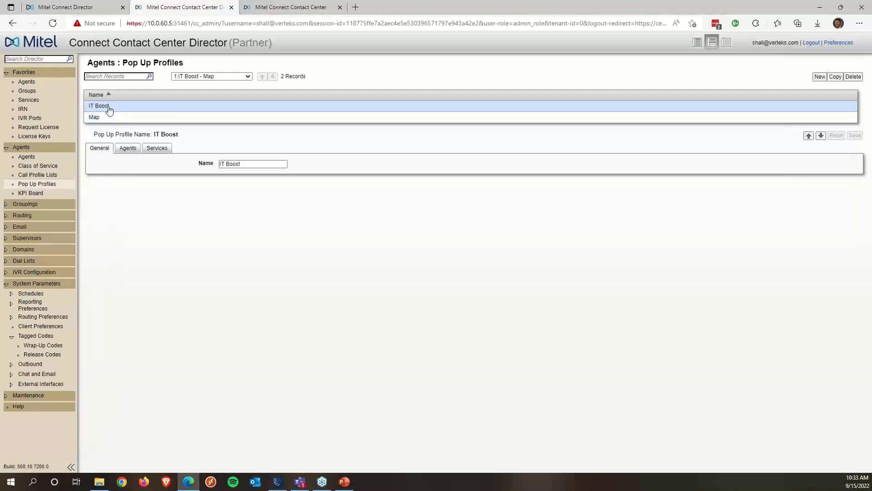
pyautogui.click(103, 119)
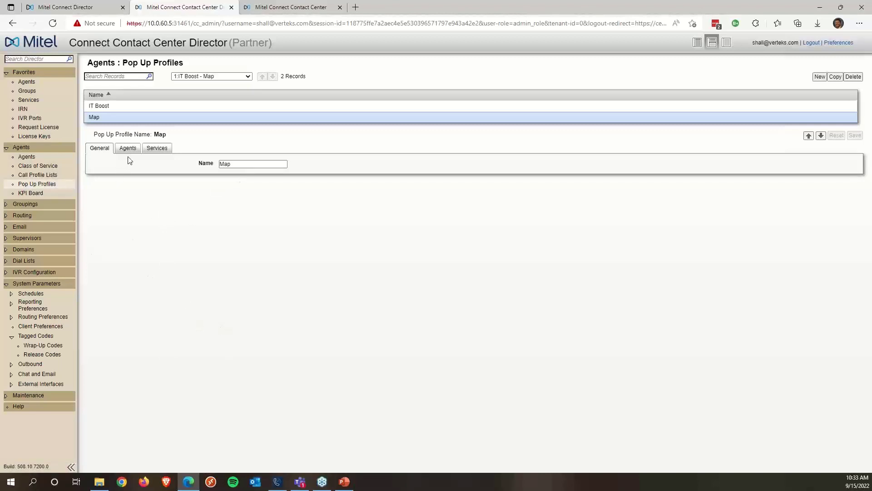
pyautogui.click(152, 151)
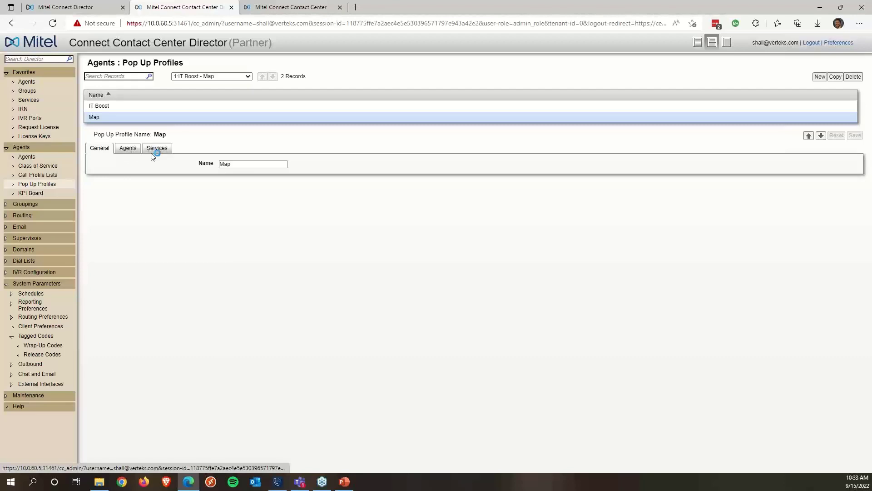
pyautogui.click(126, 149)
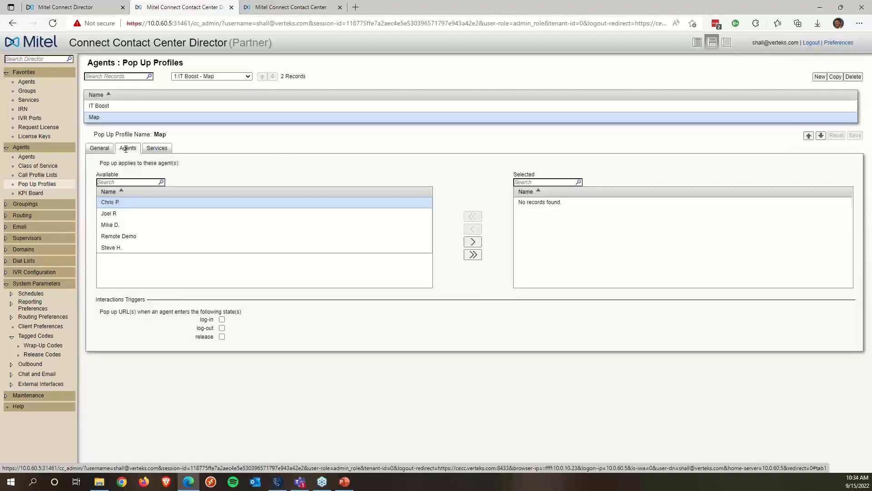
pyautogui.click(109, 247)
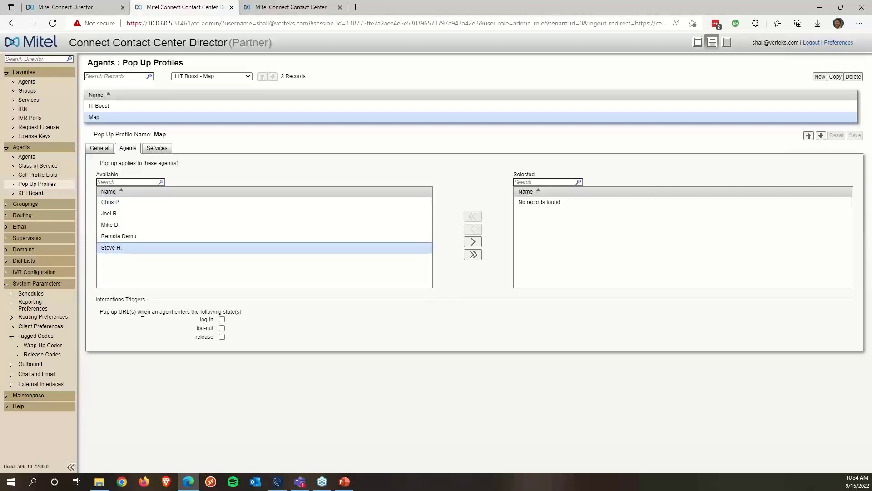
pyautogui.moveTo(143, 313); pyautogui.dragTo(149, 313)
pyautogui.click(129, 334)
# - Examine the Map pop up profile's service triggers and the Google Maps URL defined for the accepted state
pyautogui.click(156, 148)
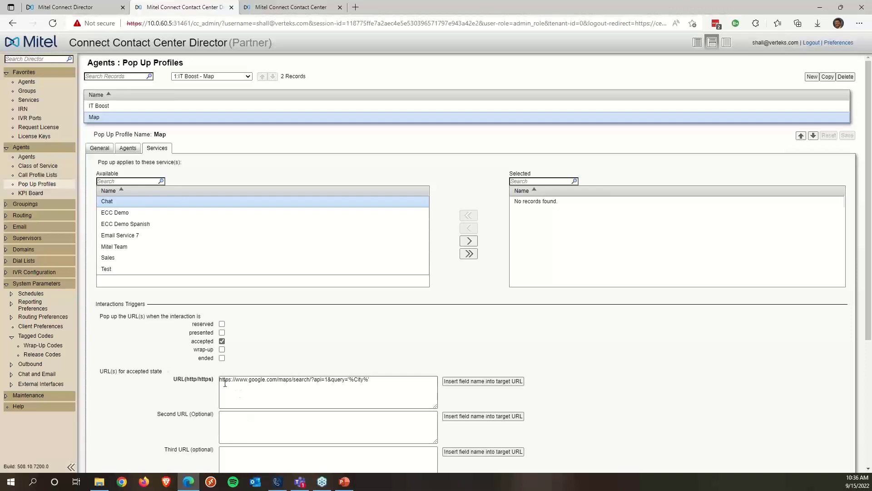
pyautogui.moveTo(222, 382); pyautogui.dragTo(377, 382)
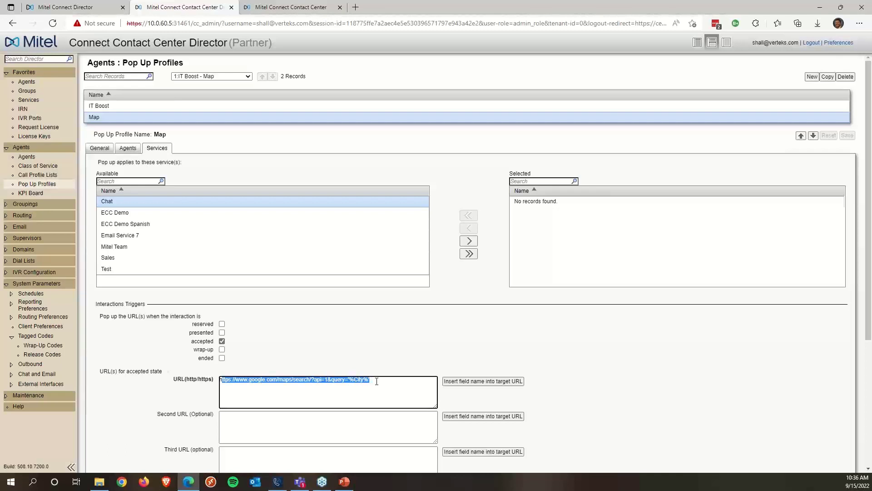
pyautogui.click(380, 389)
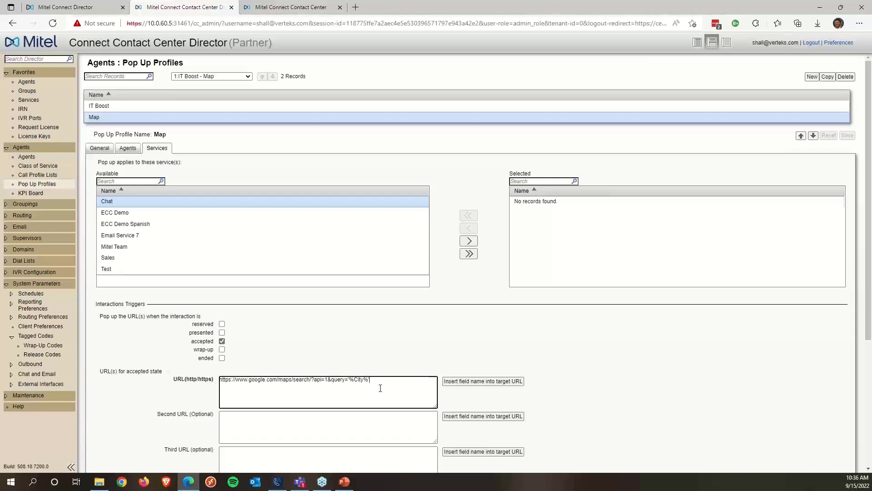
pyautogui.scroll(-3, 380, 388)
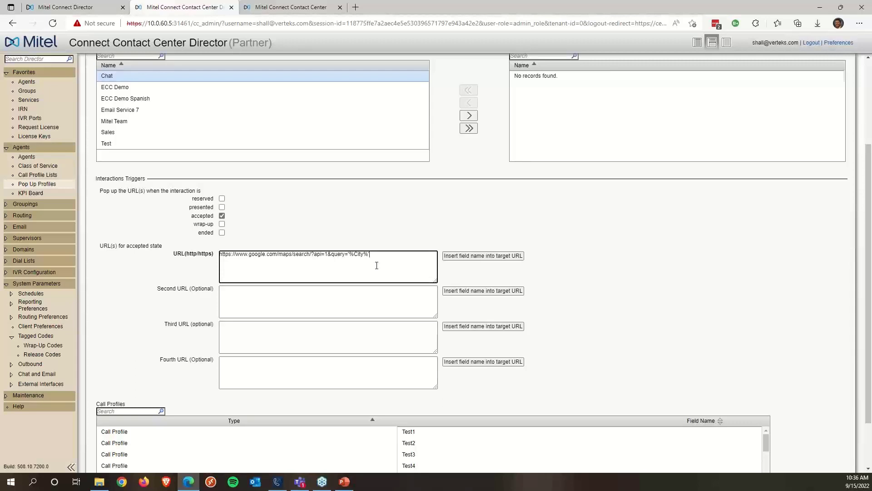
pyautogui.scroll(-2, 383, 266)
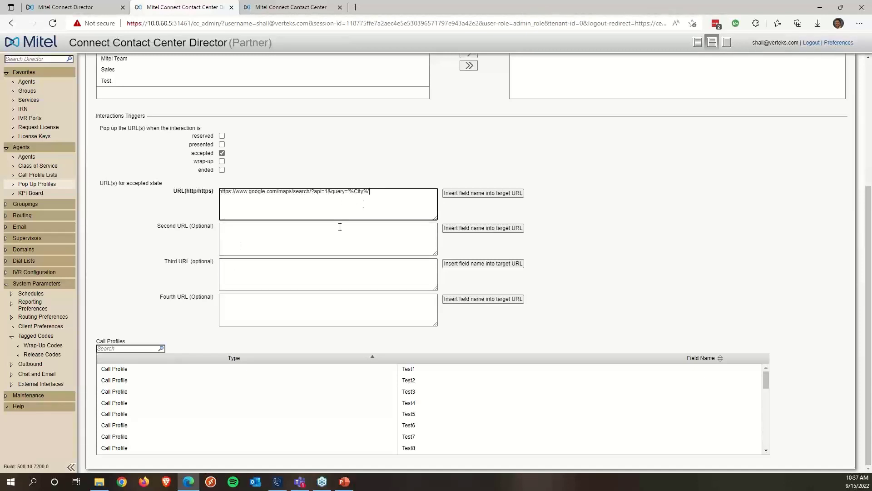
# - Insert the ANI mandatory field into the Map profile's accepted-state URL, and reset the unsaved change
pyautogui.scroll(-1, 167, 401)
pyautogui.scroll(-5, 195, 411)
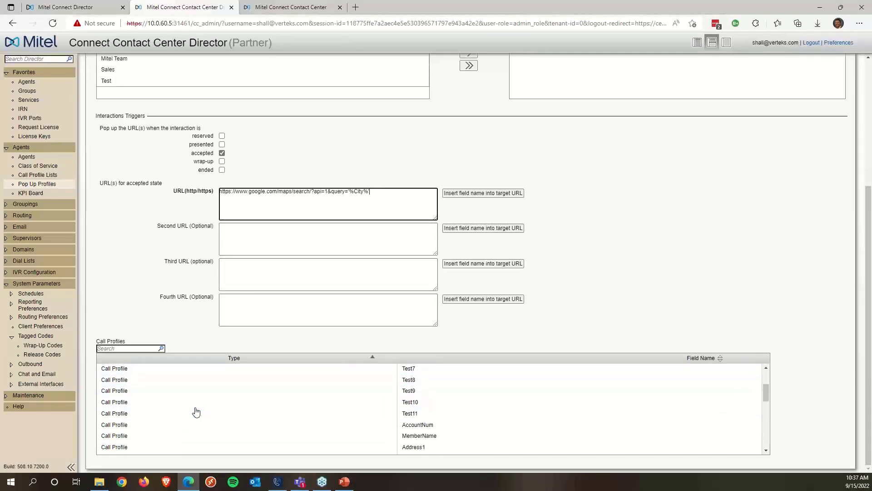
pyautogui.scroll(-8, 197, 411)
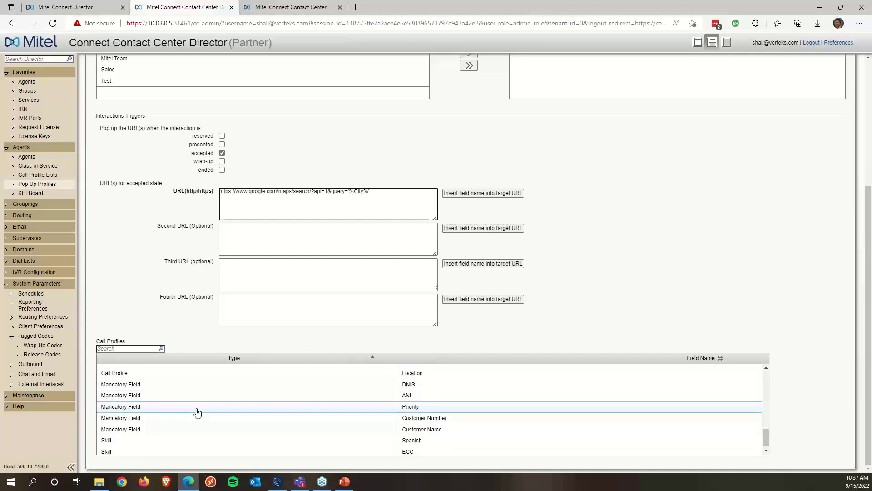
pyautogui.scroll(3, 196, 412)
pyautogui.scroll(10, 196, 414)
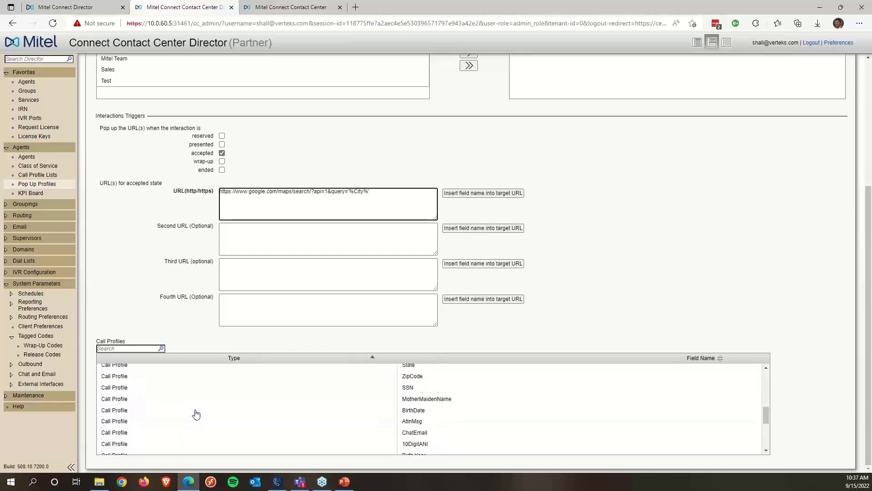
pyautogui.scroll(-5, 197, 413)
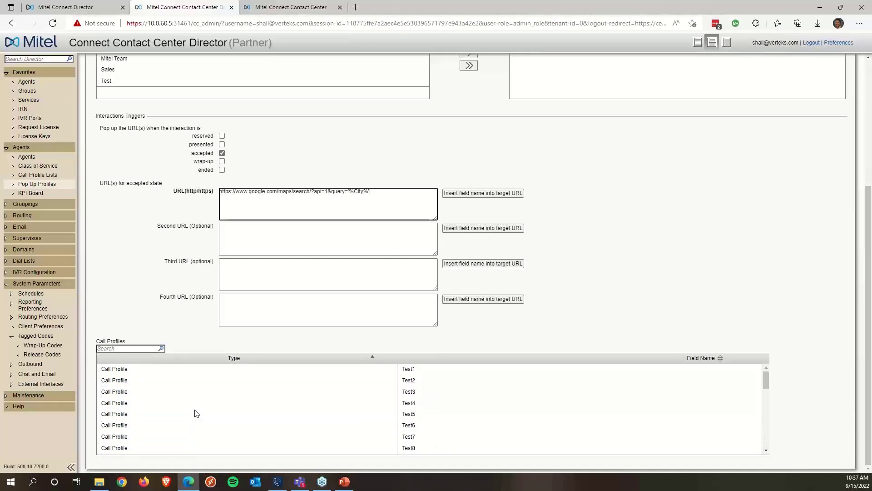
pyautogui.scroll(-3, 198, 423)
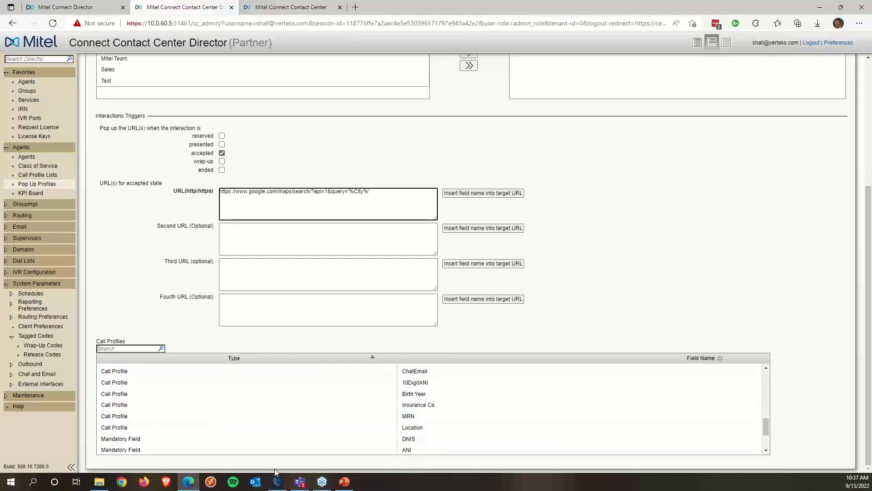
pyautogui.click(278, 451)
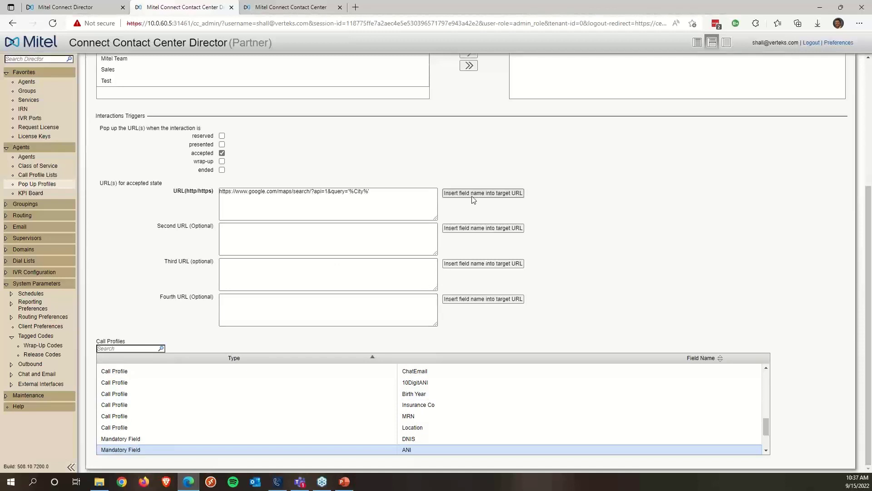
pyautogui.click(498, 194)
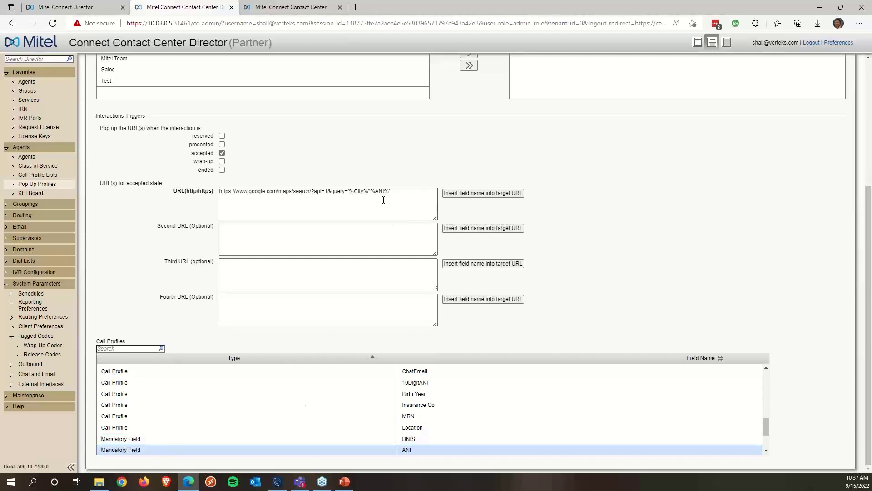
pyautogui.scroll(4, 376, 210)
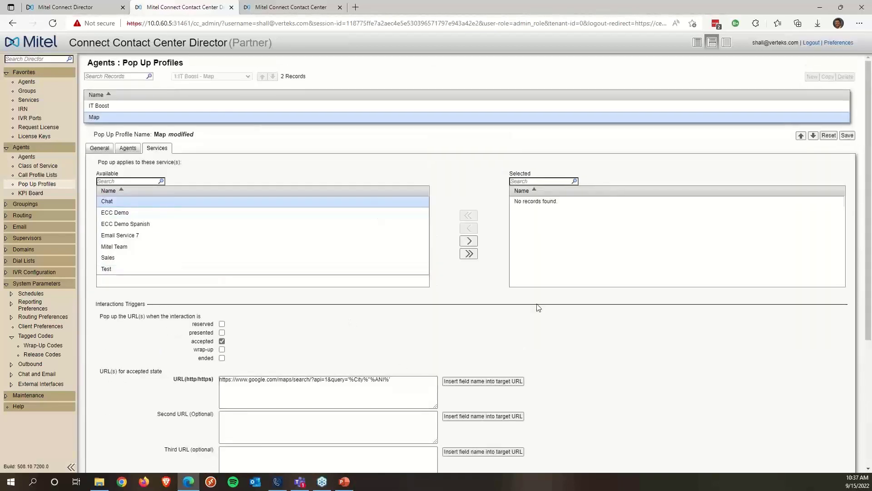
pyautogui.click(829, 135)
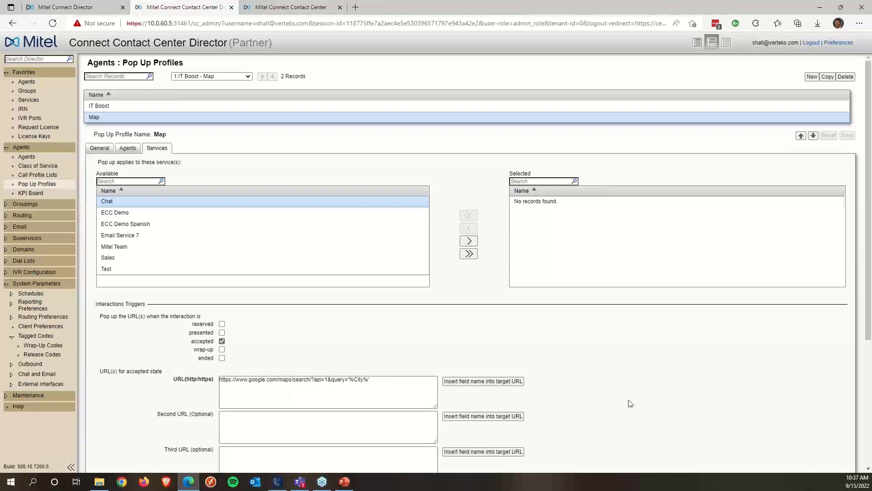
# - Inspect the %City% query parameter in the Map profile's accepted-state URL
pyautogui.scroll(-3, 627, 405)
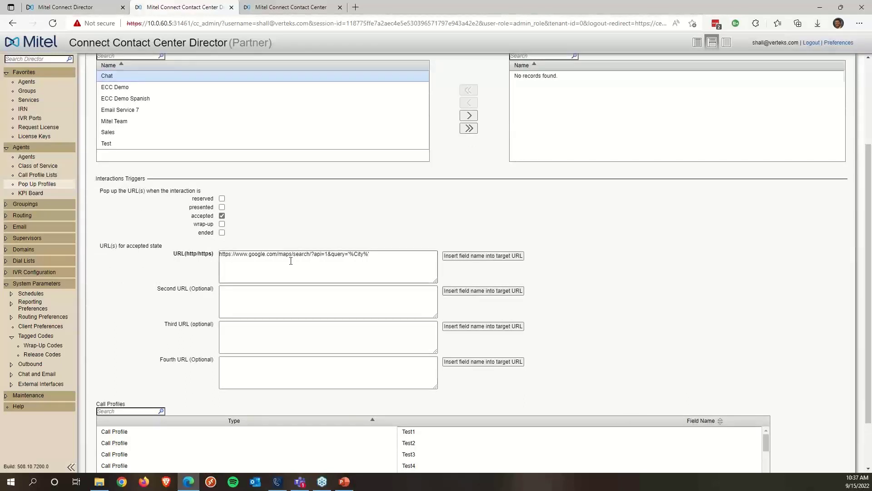
pyautogui.scroll(3, 727, 268)
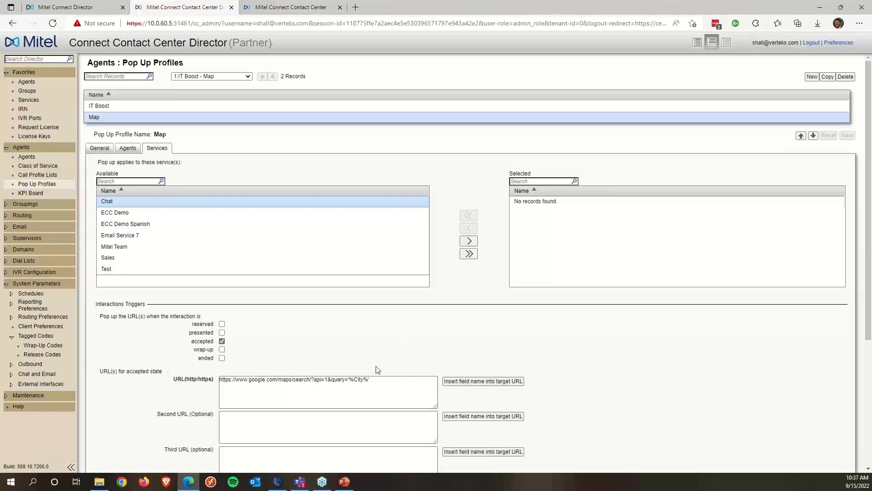
pyautogui.moveTo(348, 382); pyautogui.dragTo(374, 381)
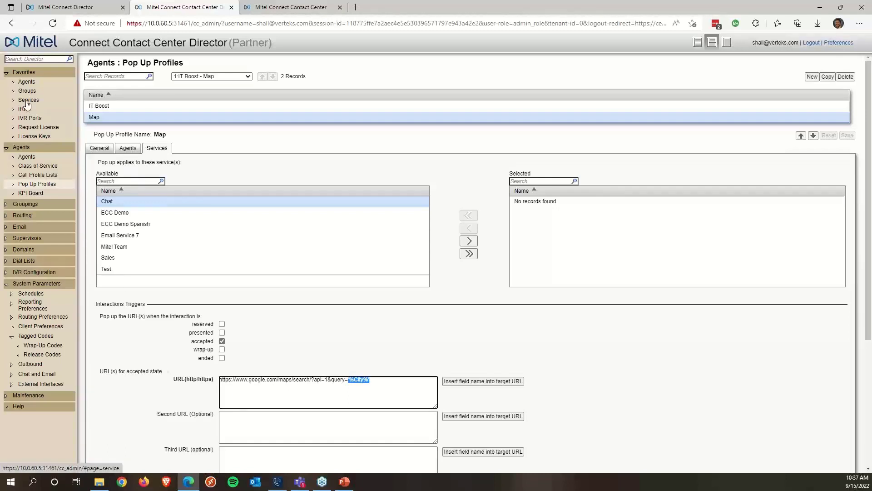
pyautogui.click(159, 149)
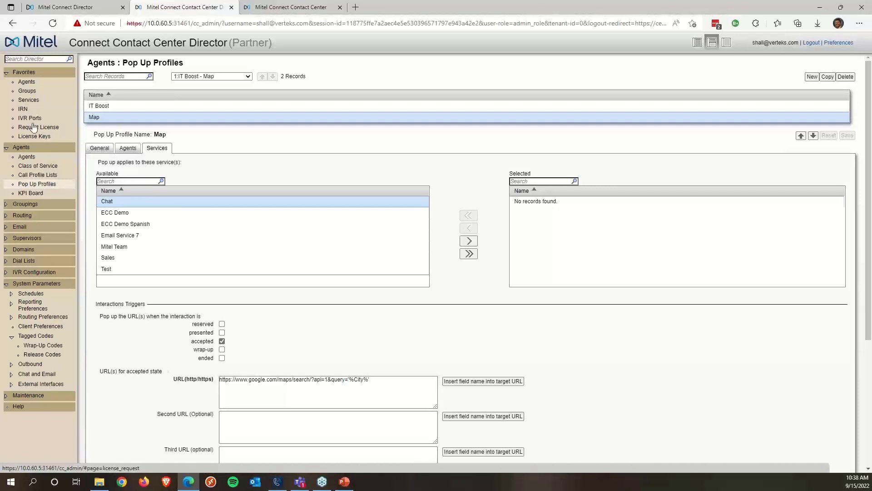
# - Assign the Map pop up profile to the ECC Demo service and save it
pyautogui.click(28, 101)
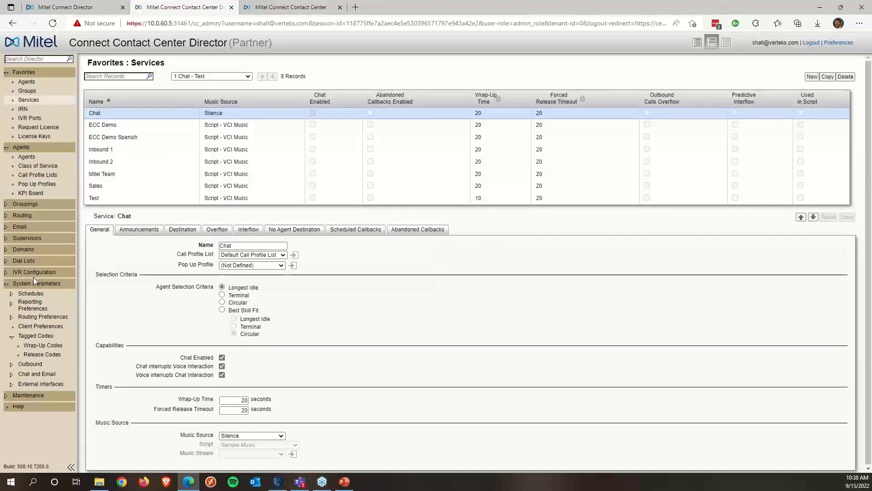
pyautogui.click(106, 125)
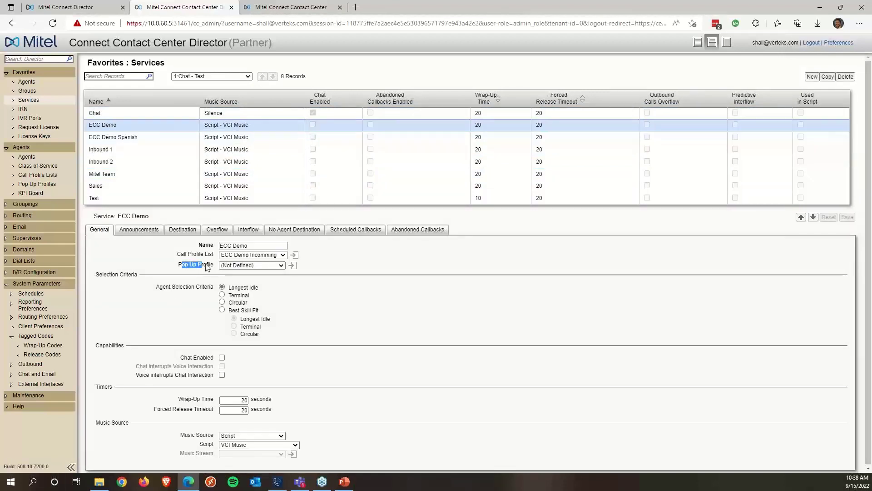
pyautogui.click(241, 267)
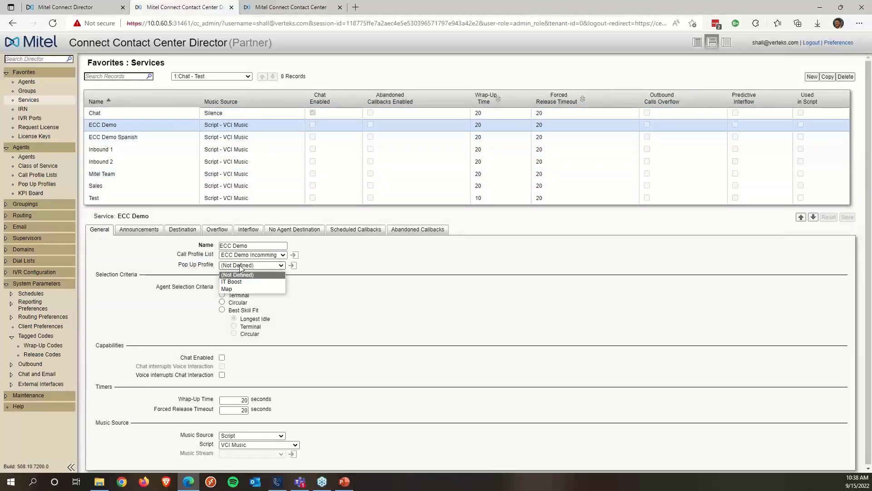
pyautogui.click(234, 291)
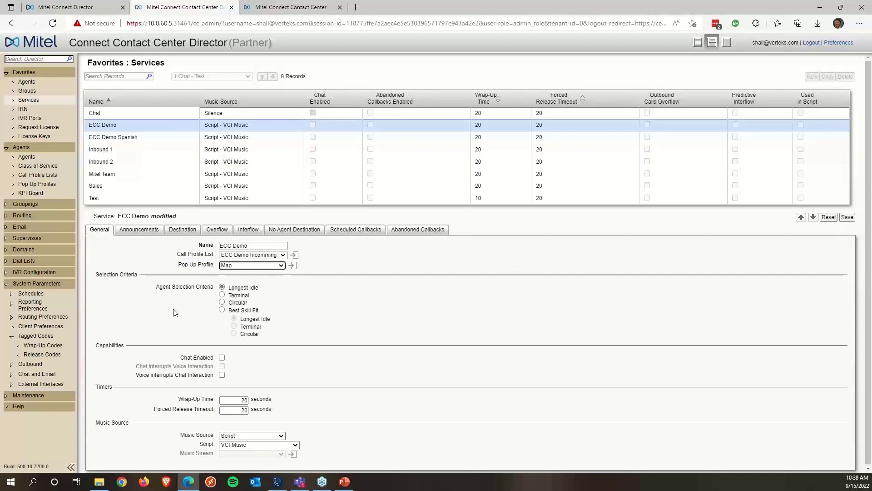
pyautogui.click(848, 218)
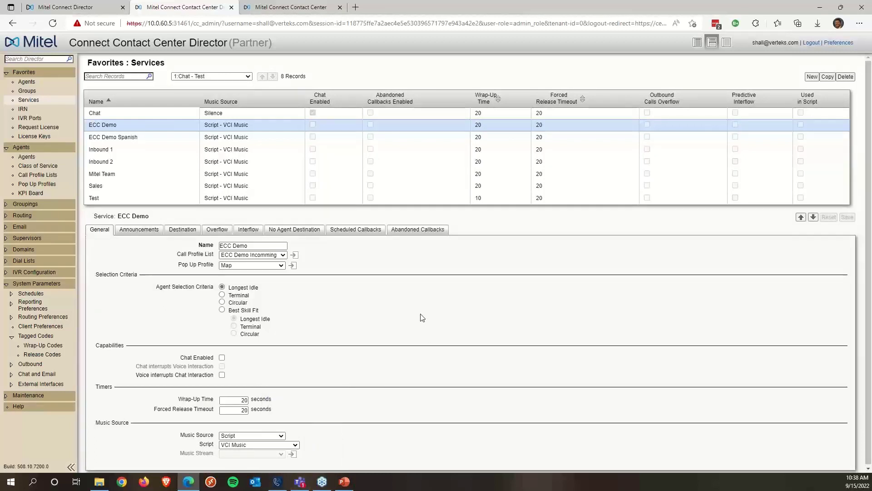
# - Log in to the Contact Center agent client and choose ECC Demo in My Queues
pyautogui.click(319, 12)
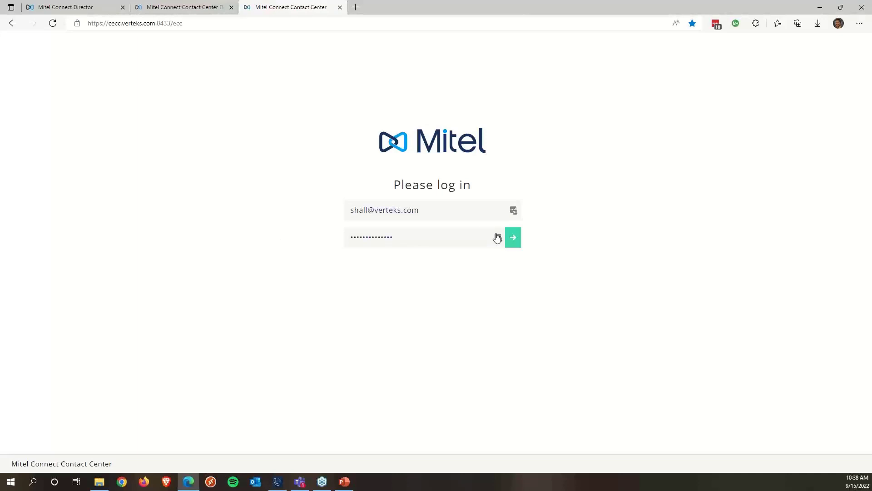
pyautogui.press('Return')
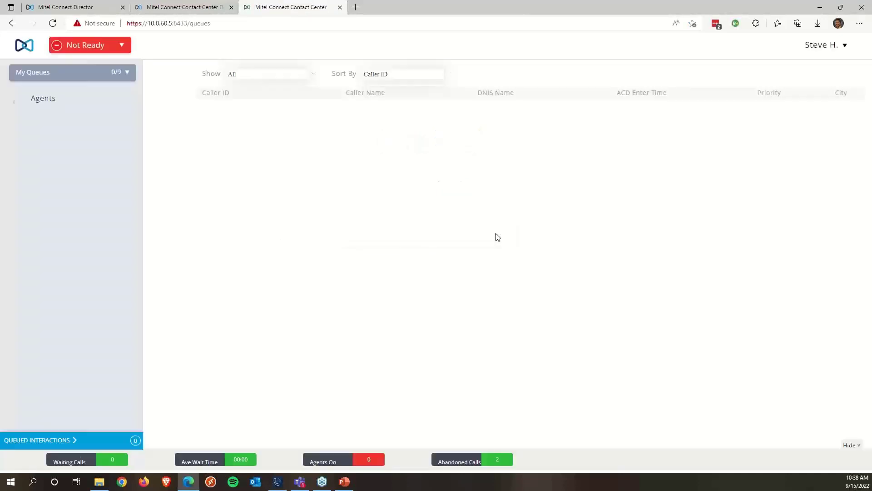
pyautogui.click(118, 75)
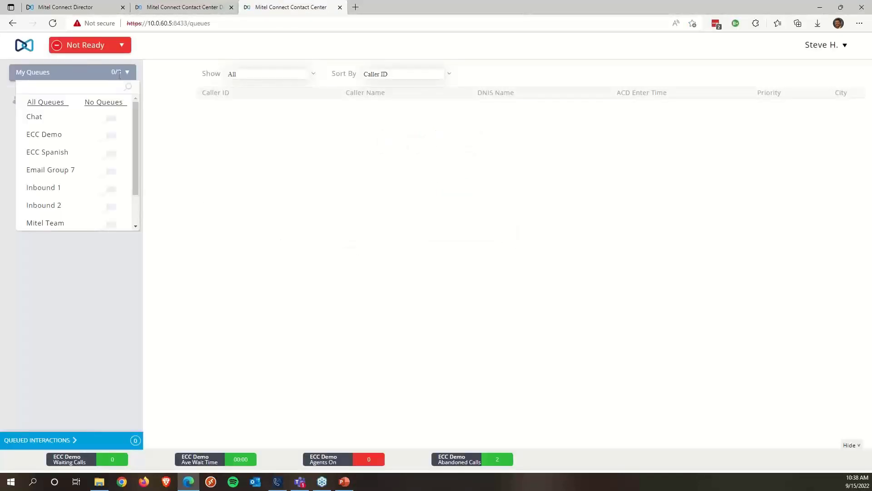
pyautogui.click(105, 139)
pyautogui.click(350, 194)
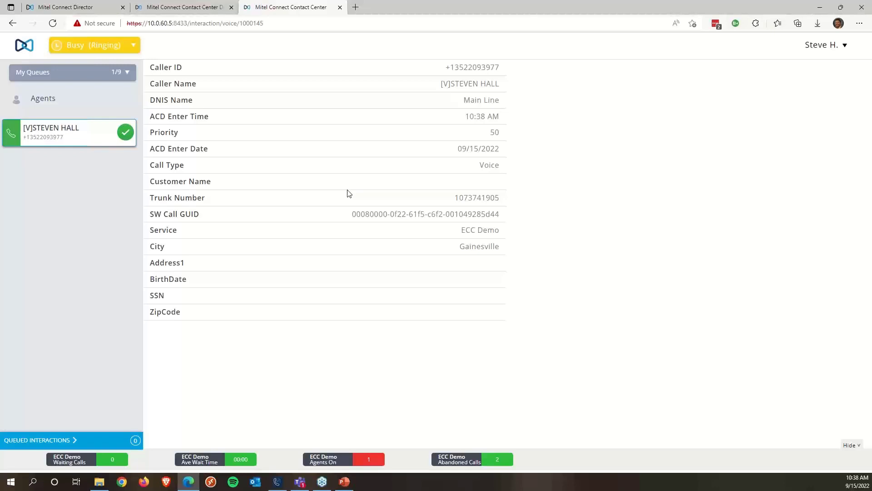
# - Answer the incoming ECC Demo call and highlight the caller's city in the popped-up Google Maps address
pyautogui.click(123, 133)
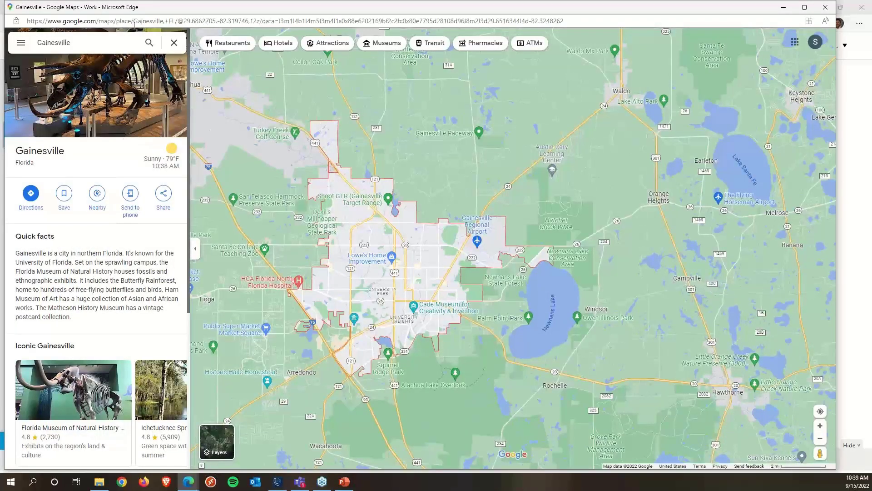
pyautogui.moveTo(134, 22); pyautogui.dragTo(164, 23)
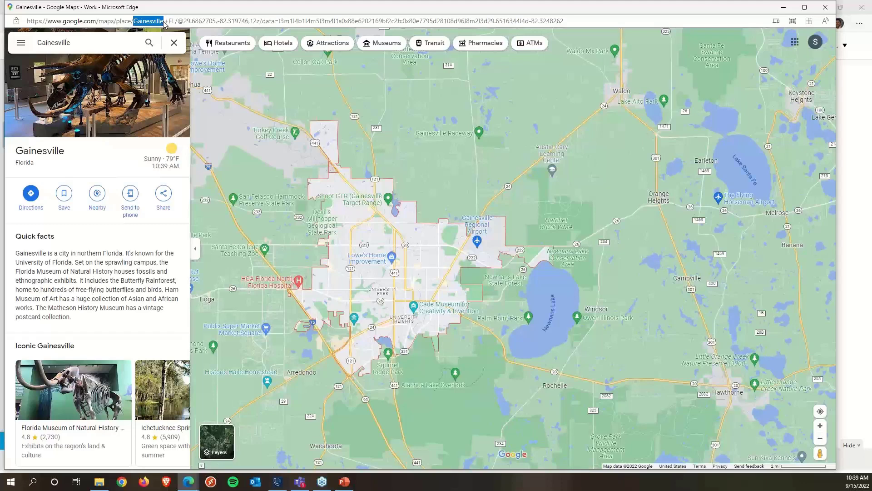
# - Minimize the Google Maps pop-up, then hang up the ECC Demo call and end its wrap-up
pyautogui.click(783, 8)
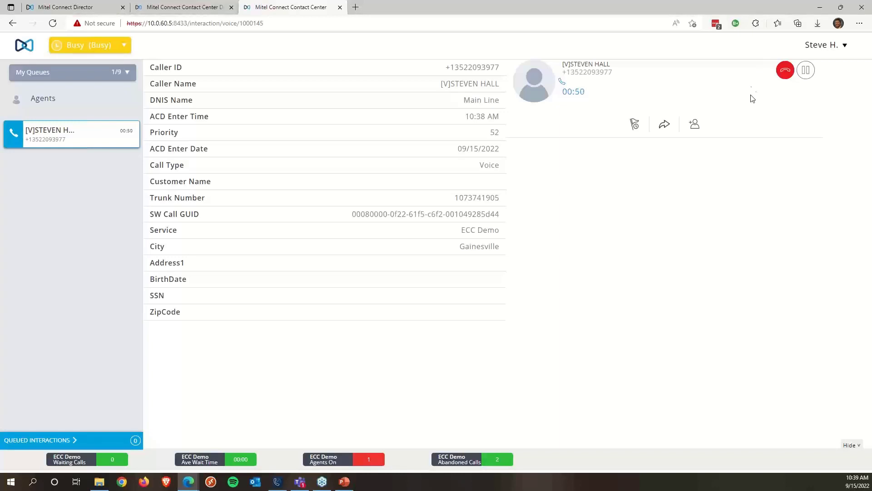
pyautogui.click(784, 73)
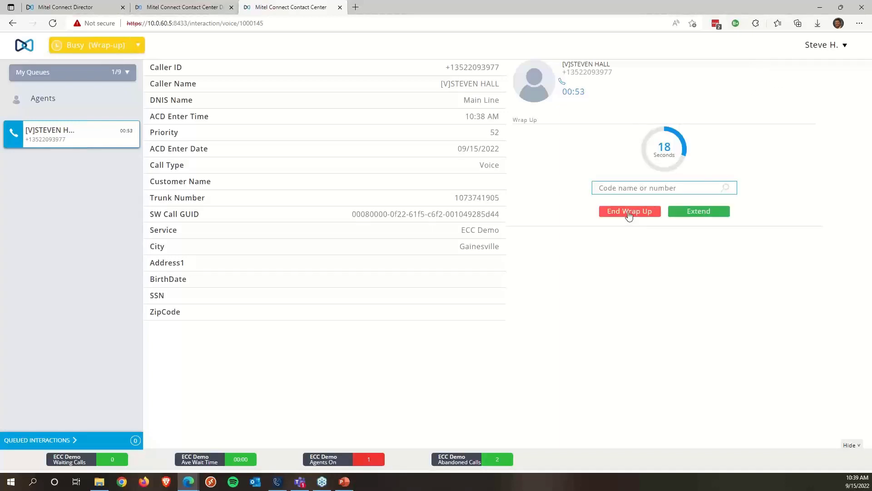
pyautogui.click(628, 211)
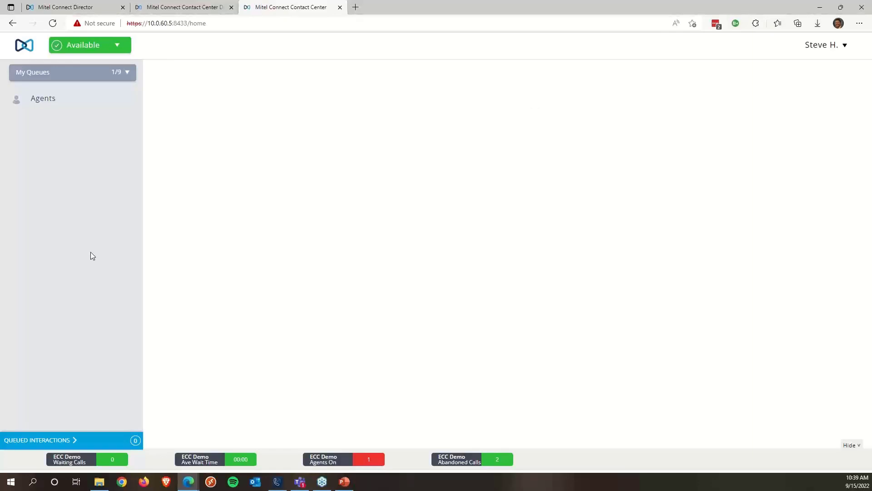
# - Review the ready and not ready states available for the agent's status in the agent client
pyautogui.click(200, 9)
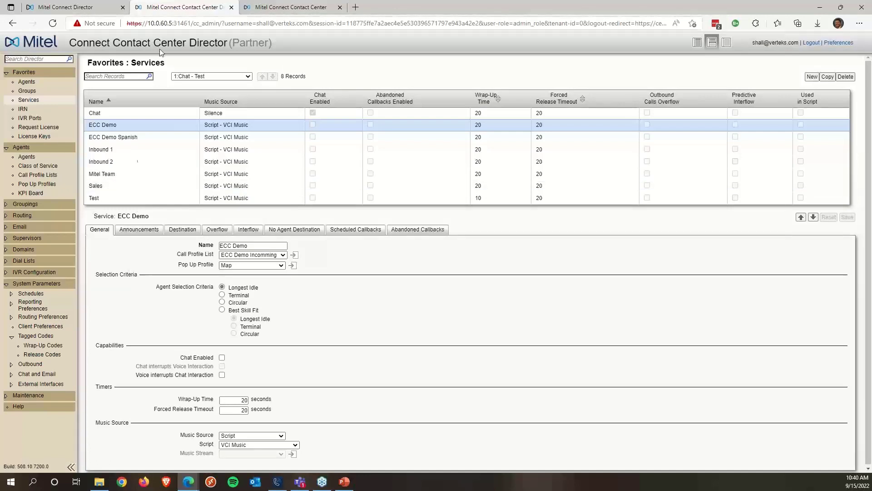
pyautogui.click(267, 8)
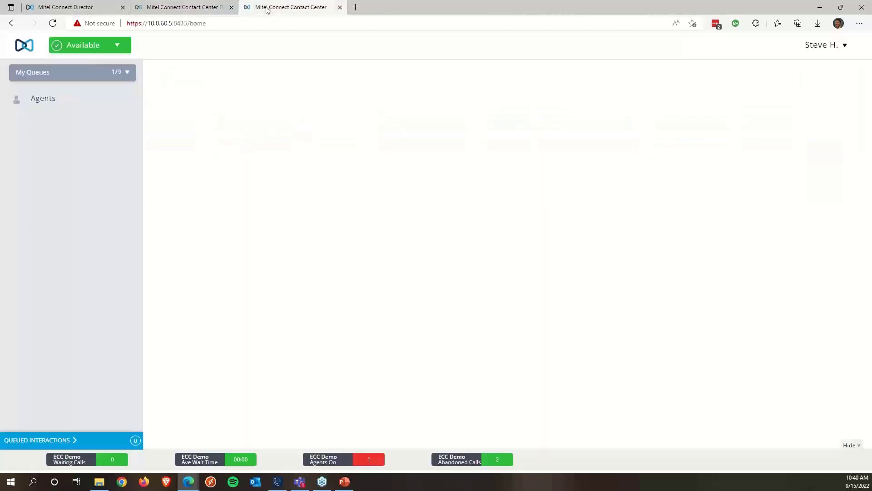
pyautogui.click(118, 47)
pyautogui.scroll(-4, 75, 164)
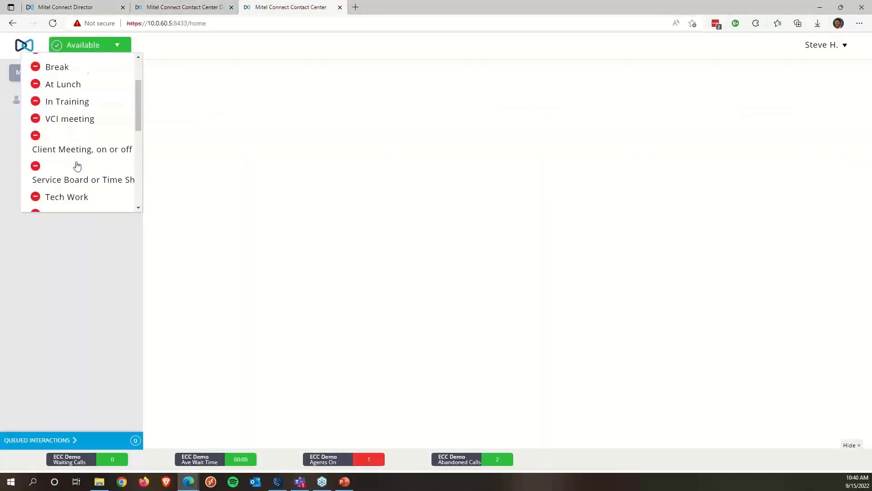
pyautogui.scroll(4, 77, 165)
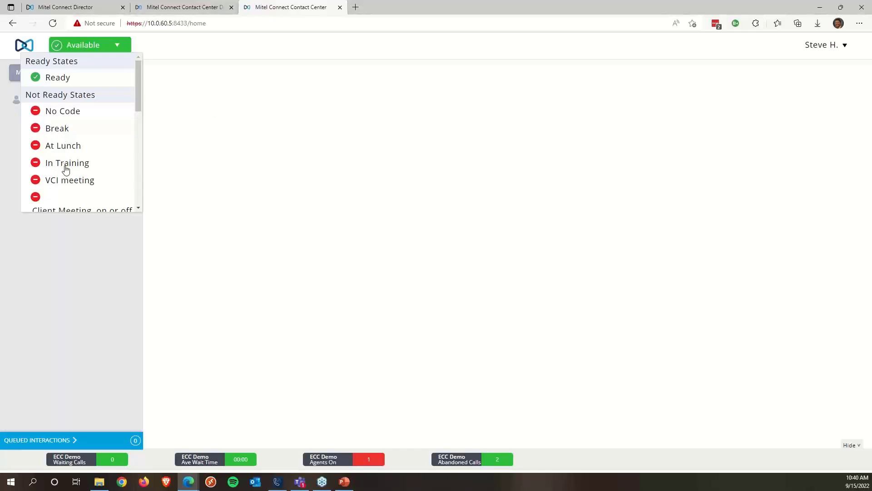
pyautogui.scroll(-3, 65, 170)
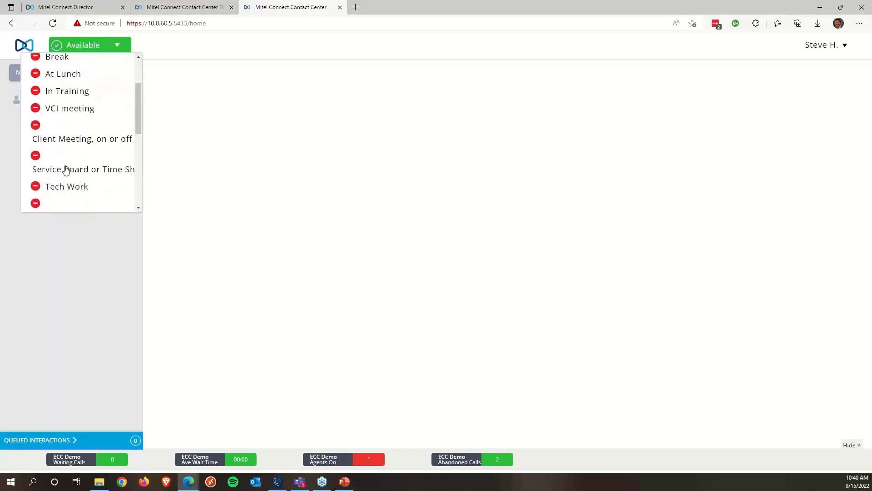
pyautogui.scroll(-9, 66, 169)
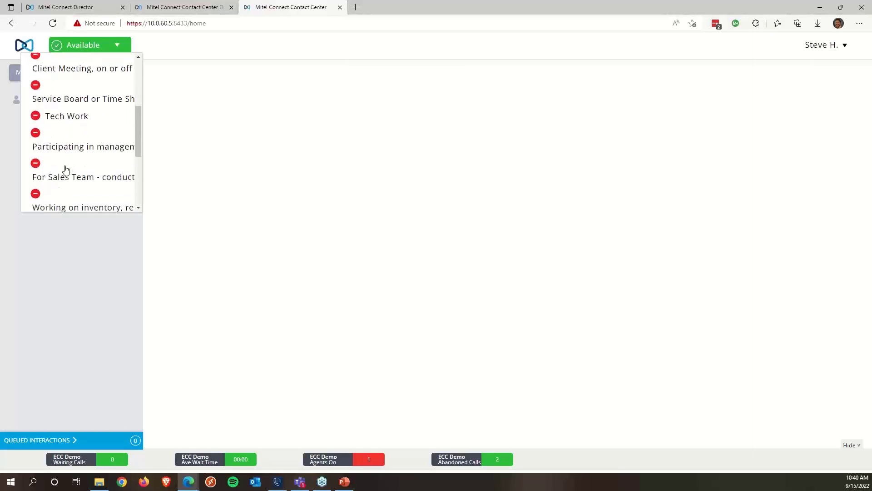
pyautogui.scroll(-3, 66, 170)
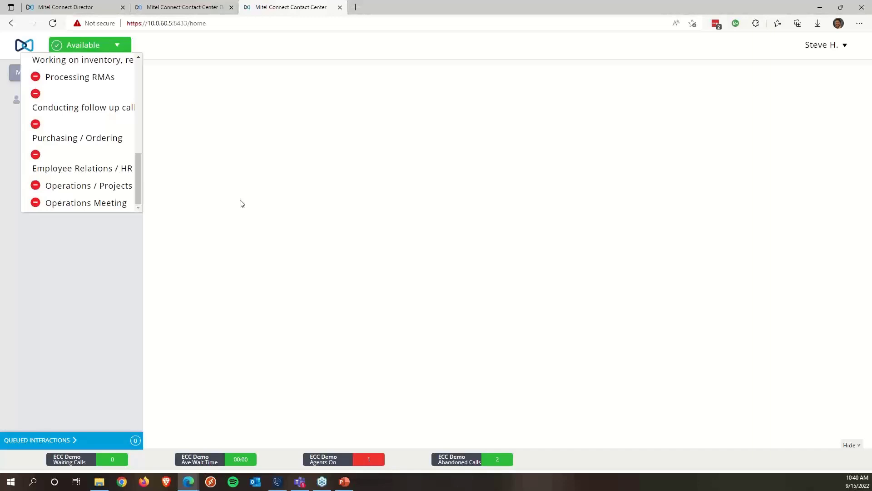
pyautogui.click(352, 183)
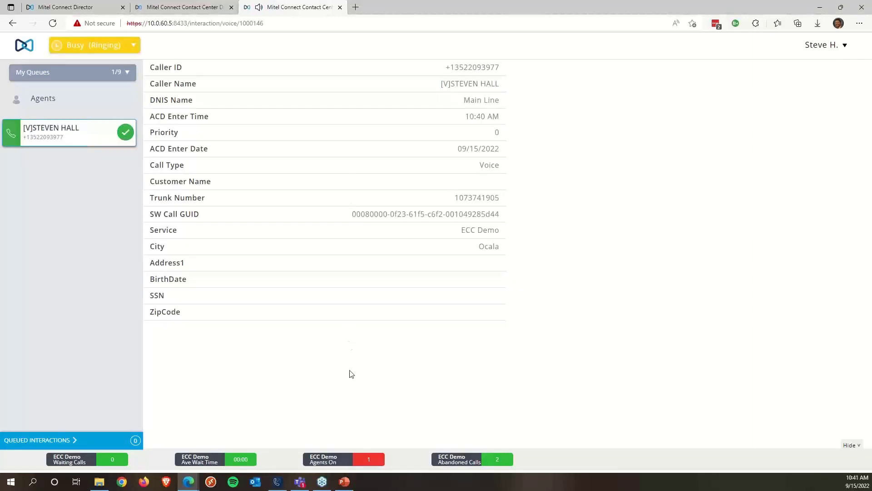
# - Check the city of the second ECC Demo caller, minimize the map pop-up and hang up the call
pyautogui.doubleClick(496, 249)
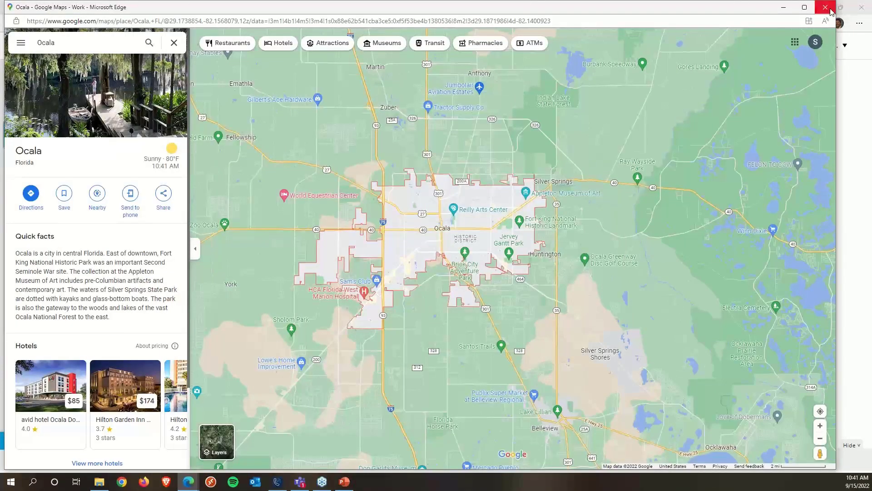
pyautogui.click(784, 8)
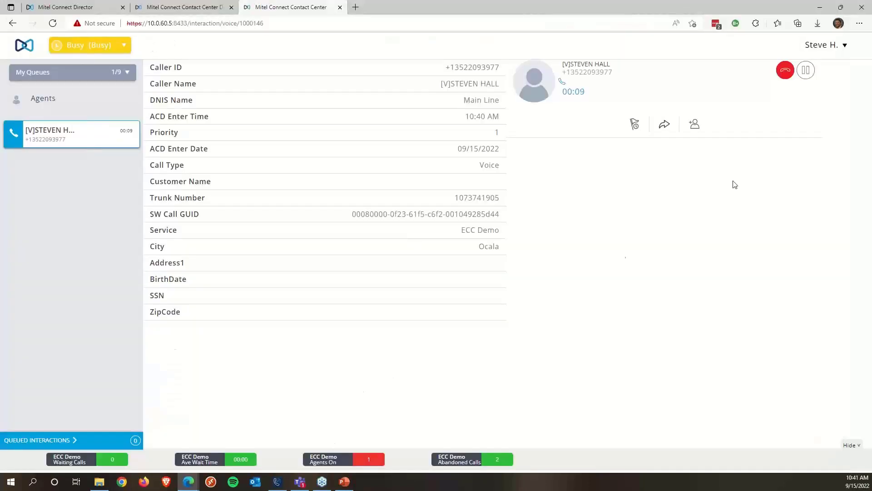
pyautogui.click(789, 78)
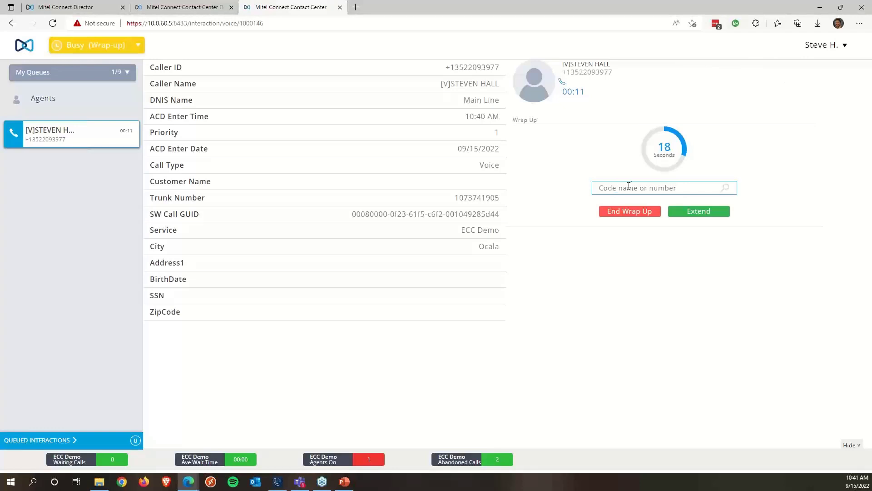
# - Extend the call's wrap-up, assign the wrap-up code Sales Inq - 15 and end the wrap-up
pyautogui.click(630, 186)
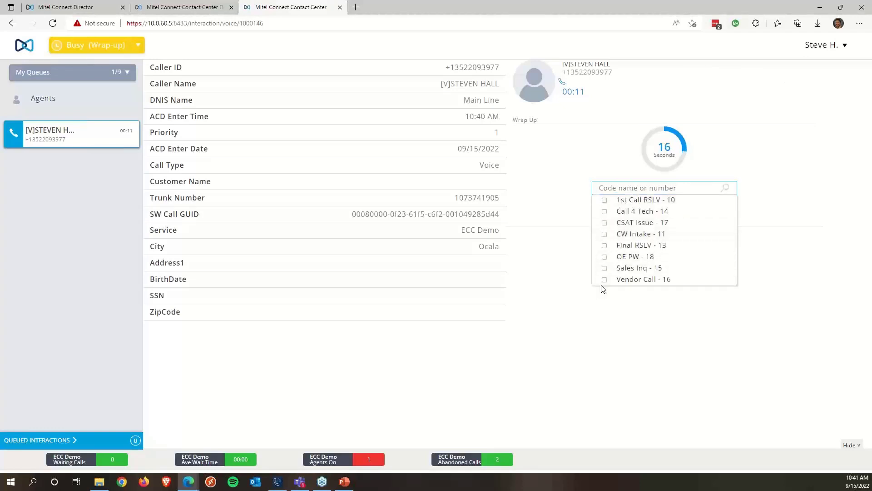
pyautogui.click(642, 297)
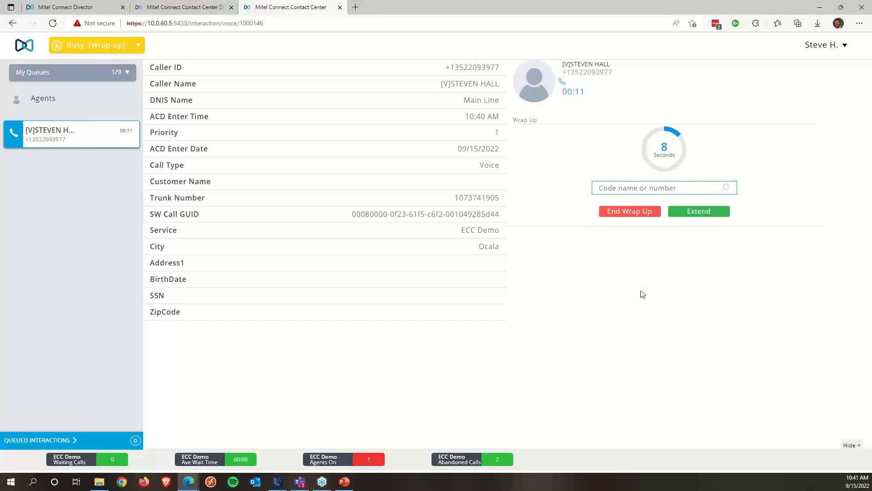
pyautogui.click(713, 218)
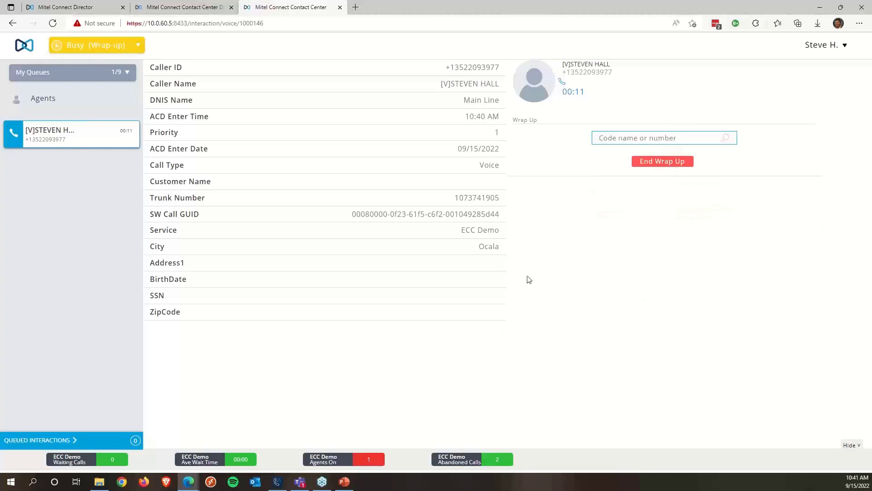
pyautogui.click(630, 142)
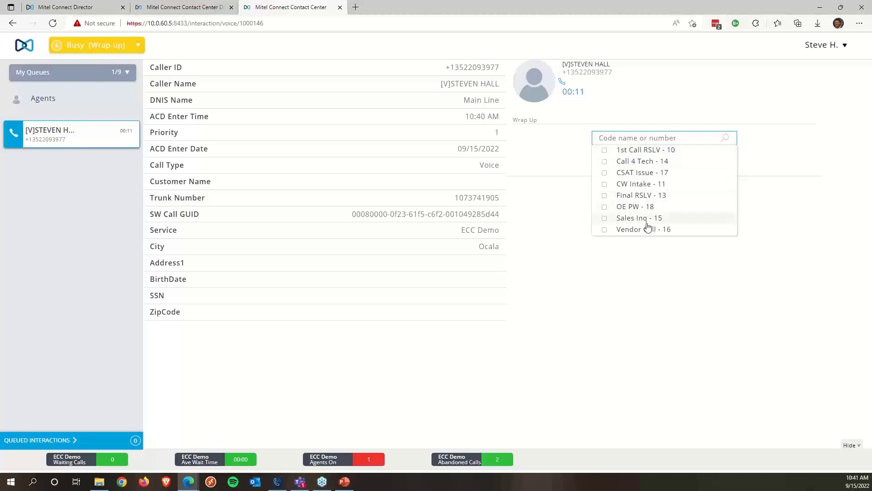
pyautogui.click(605, 219)
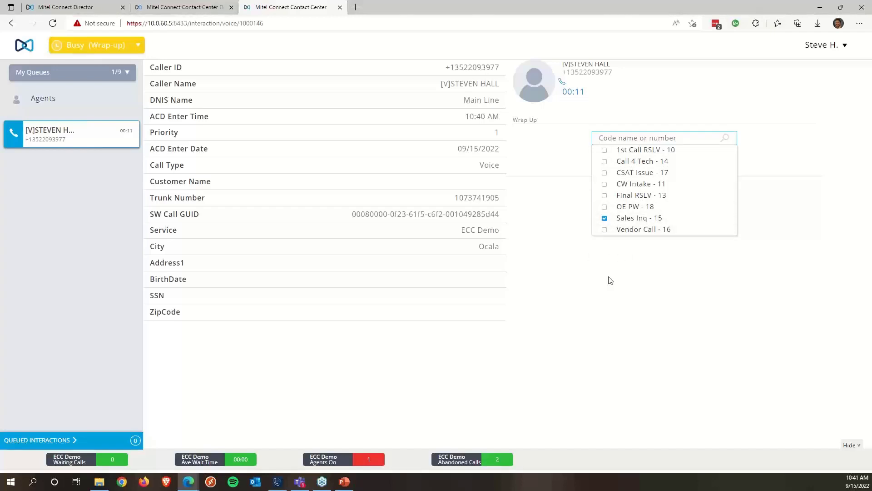
pyautogui.click(660, 161)
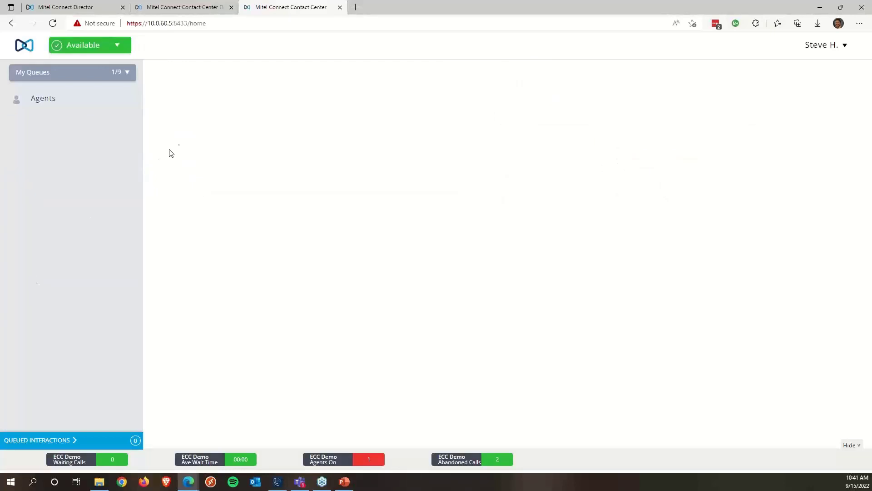
# - Examine the wrap-up codes and release codes defined under Tagged Codes in Contact Center Director
pyautogui.click(184, 7)
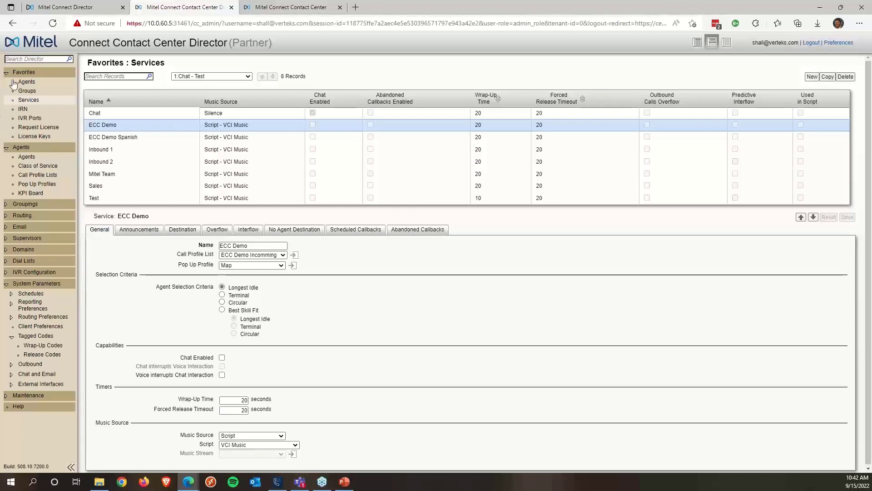
pyautogui.click(7, 74)
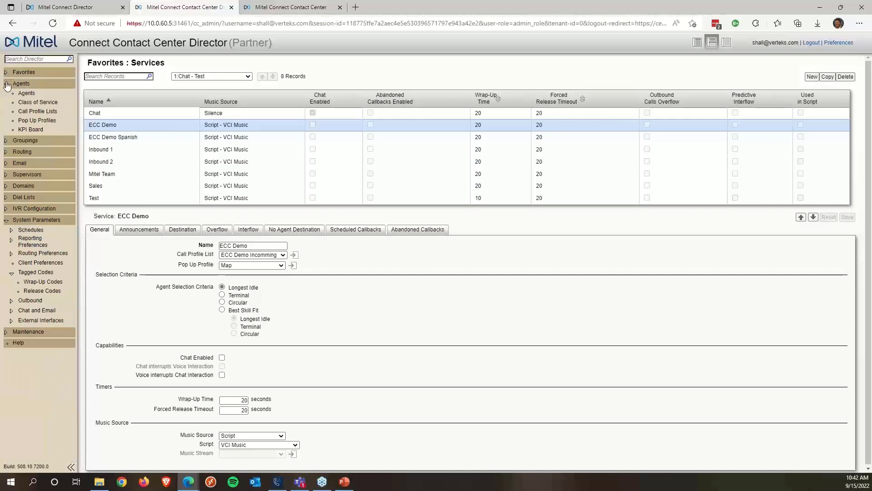
pyautogui.click(7, 85)
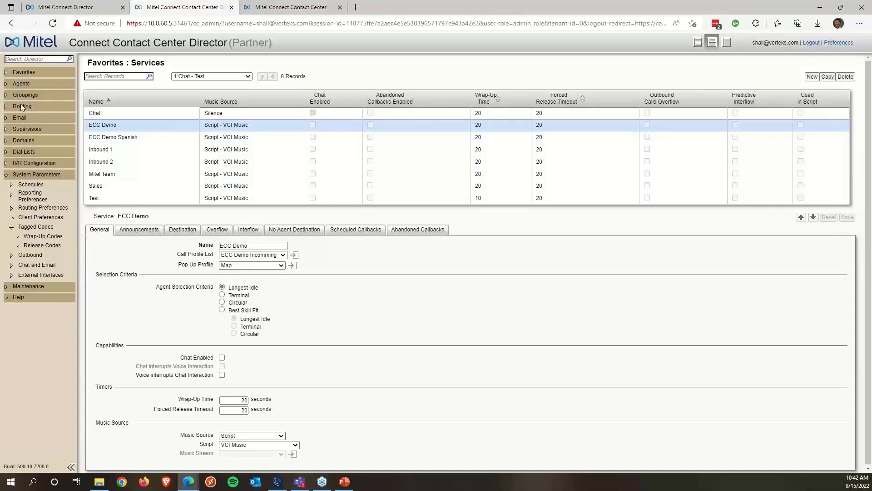
pyautogui.click(39, 237)
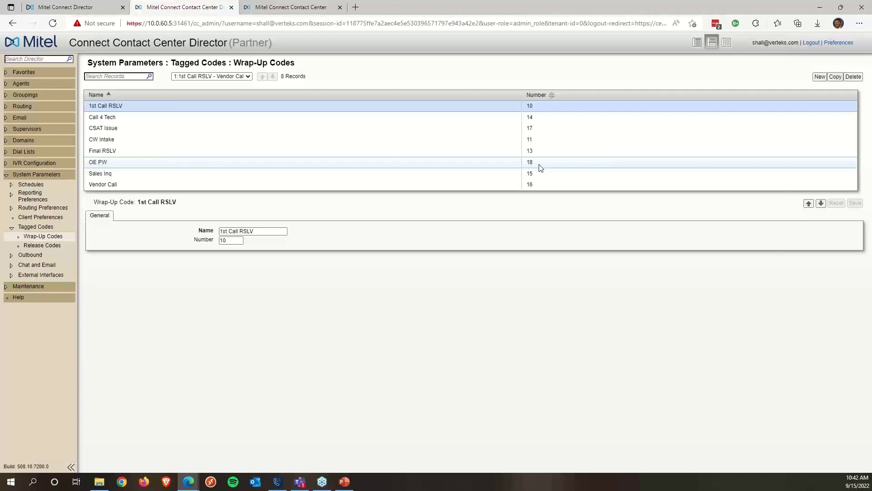
pyautogui.click(42, 245)
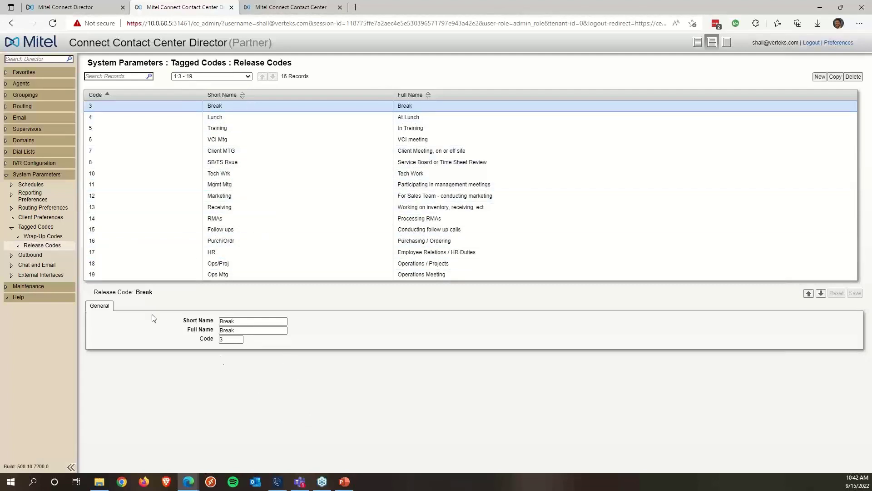
pyautogui.click(48, 236)
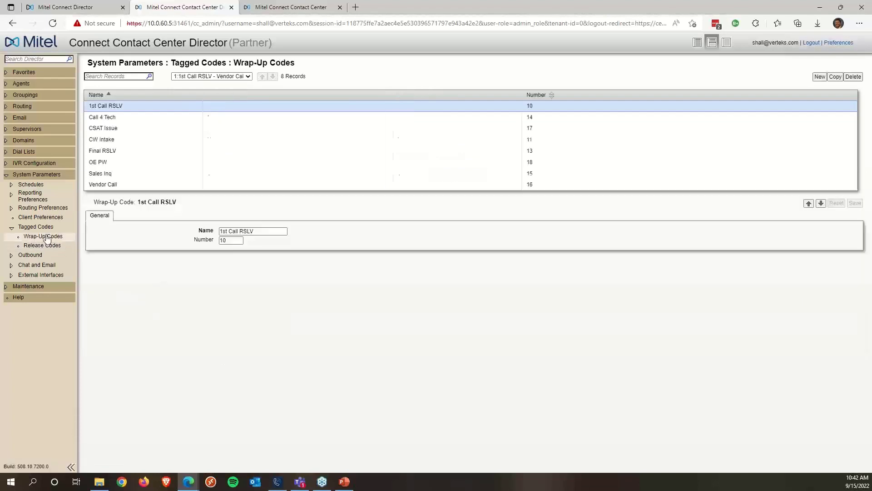
pyautogui.click(47, 247)
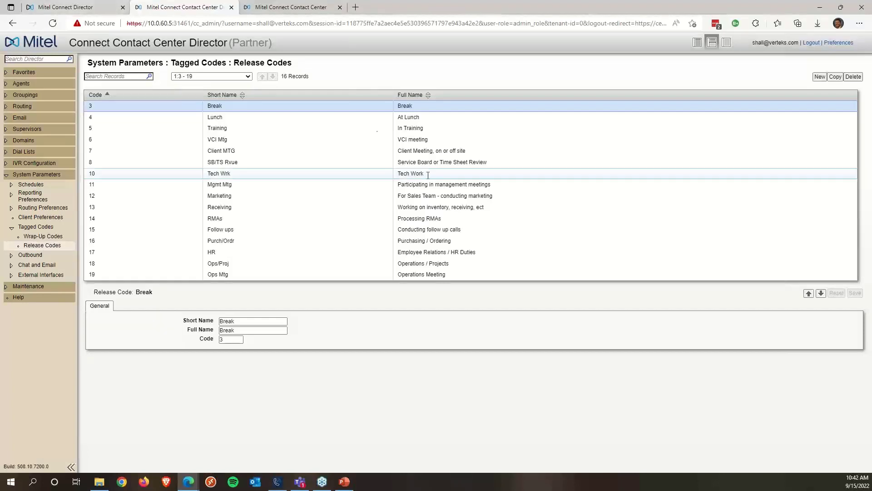
# - Enable Automatic Log into Queue in the ECC Demo class of service and save the change
pyautogui.click(273, 7)
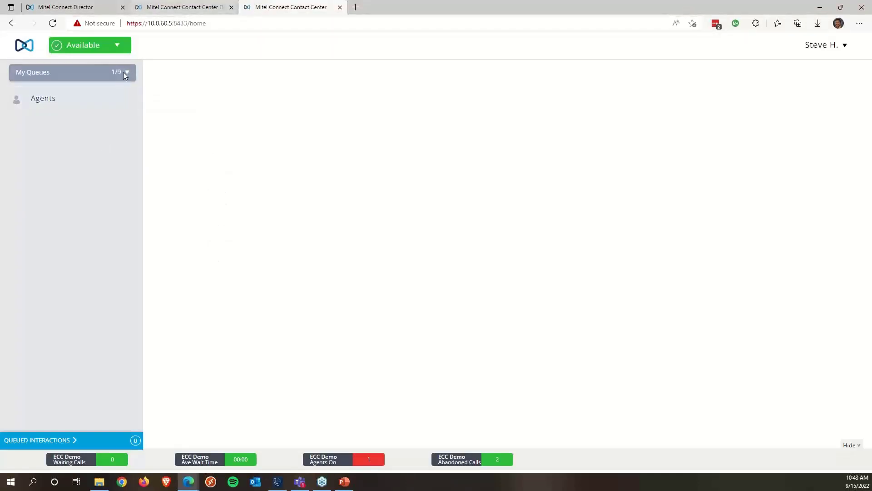
pyautogui.click(186, 8)
pyautogui.click(26, 84)
pyautogui.click(26, 93)
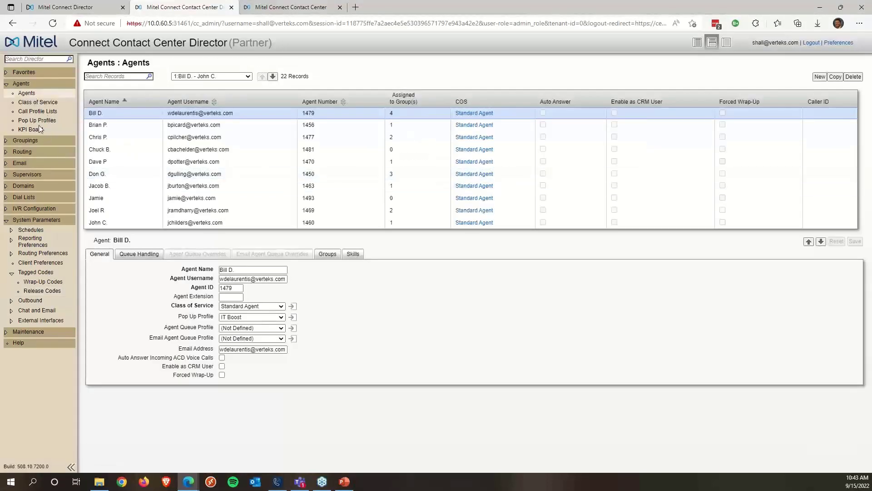
pyautogui.click(38, 102)
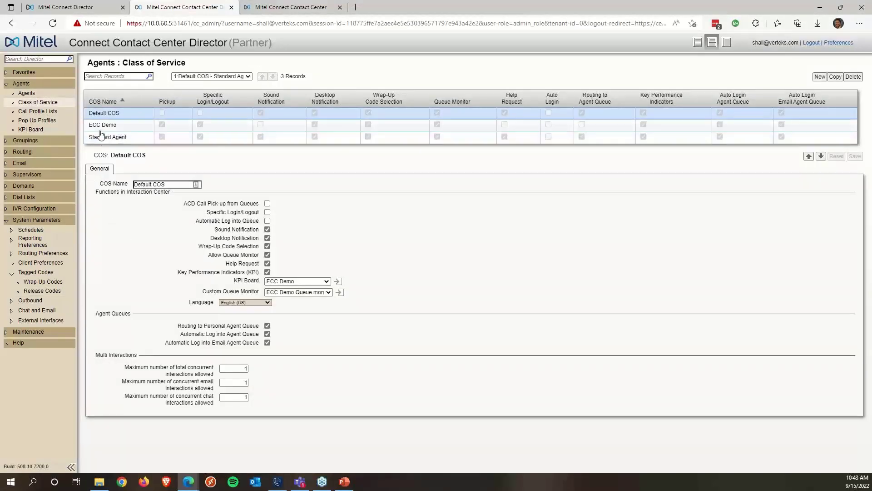
pyautogui.click(100, 127)
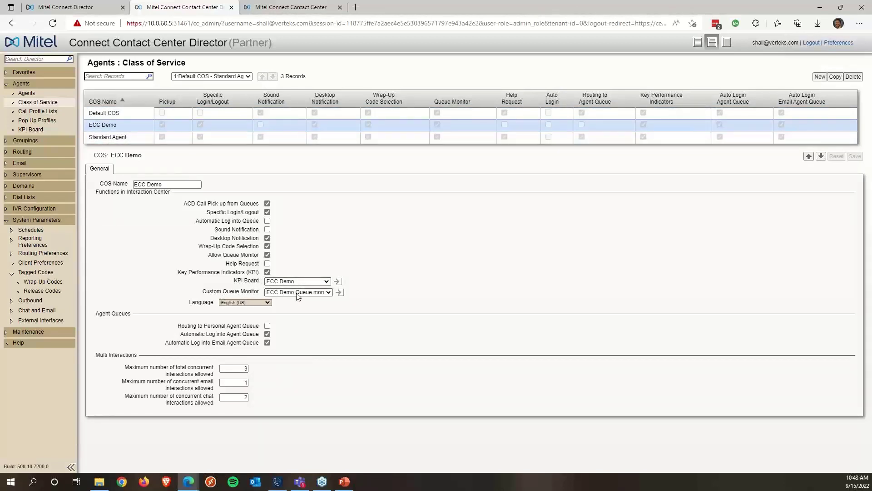
pyautogui.moveTo(248, 255); pyautogui.dragTo(214, 255)
pyautogui.moveTo(214, 213); pyautogui.dragTo(258, 211)
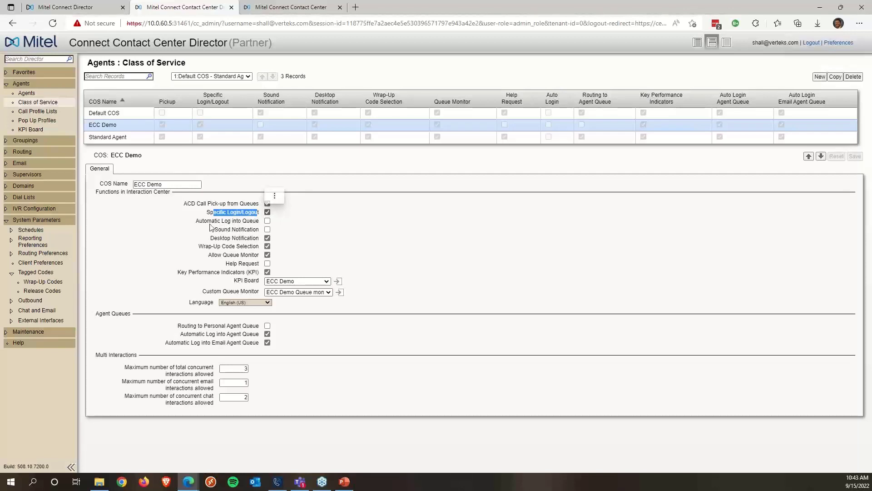
pyautogui.click(269, 225)
pyautogui.click(268, 222)
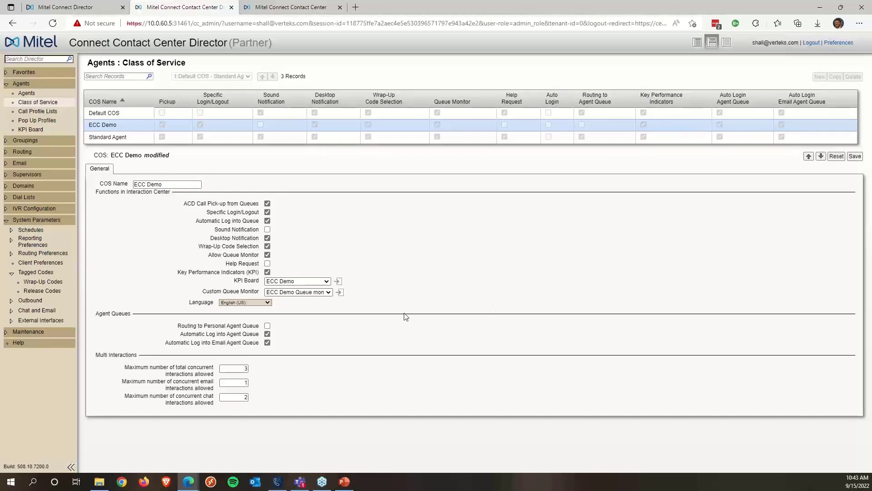
pyautogui.click(854, 156)
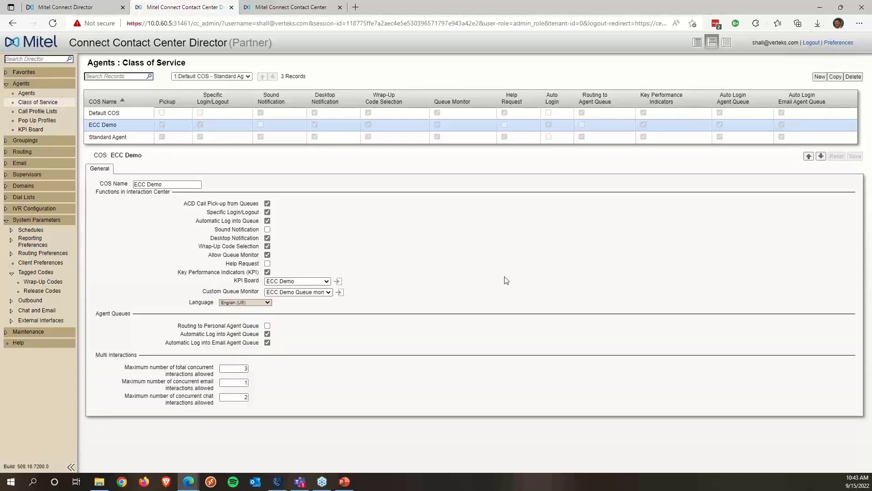
# - Switch to the agent client, log out and log back in with the saved credentials
pyautogui.click(283, 8)
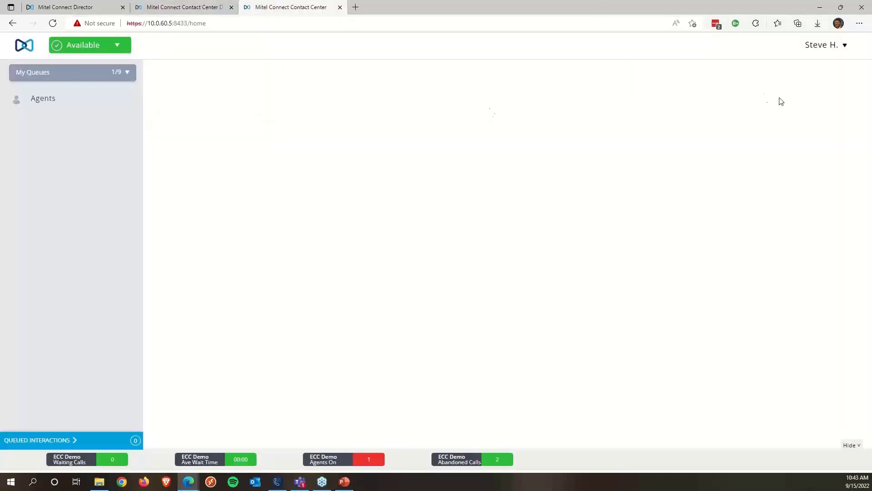
pyautogui.click(818, 45)
pyautogui.click(802, 86)
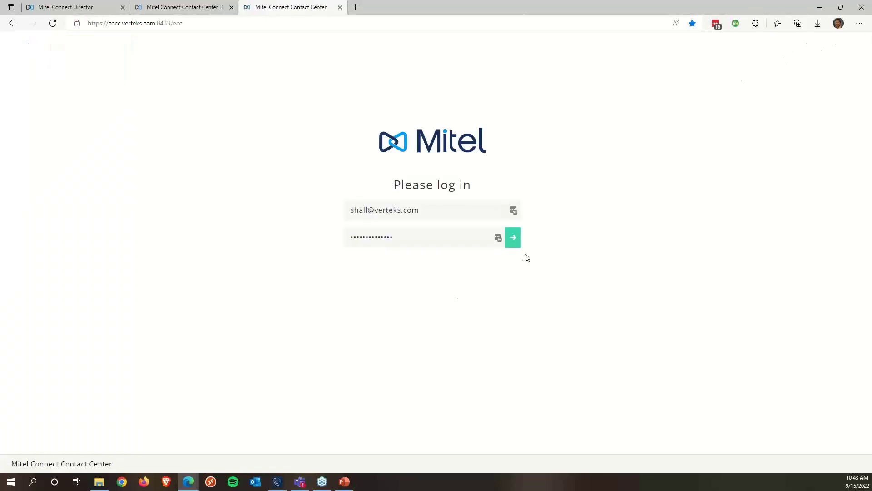
pyautogui.click(509, 246)
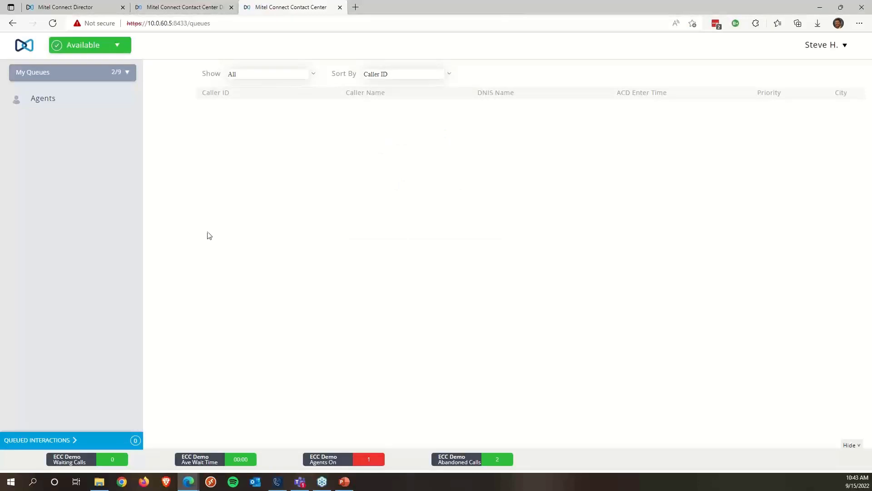
# - Log out of the Test queue and log into the Chat queue in My Queues
pyautogui.click(123, 75)
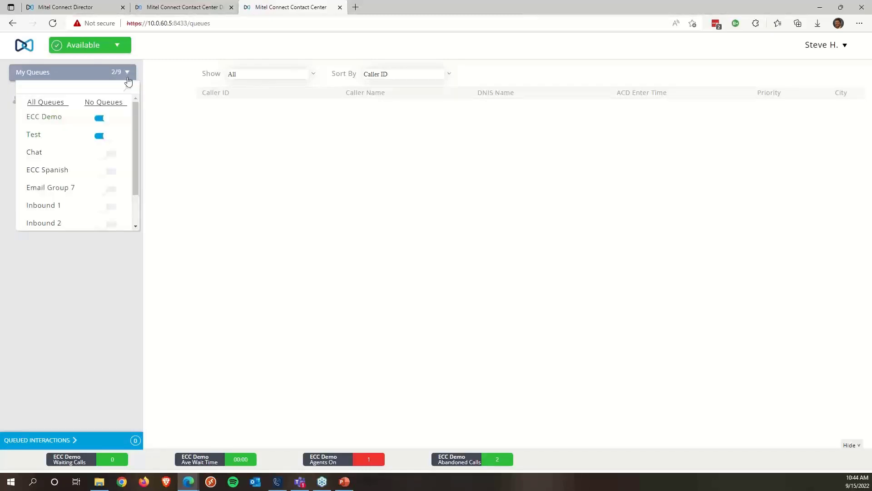
pyautogui.click(99, 136)
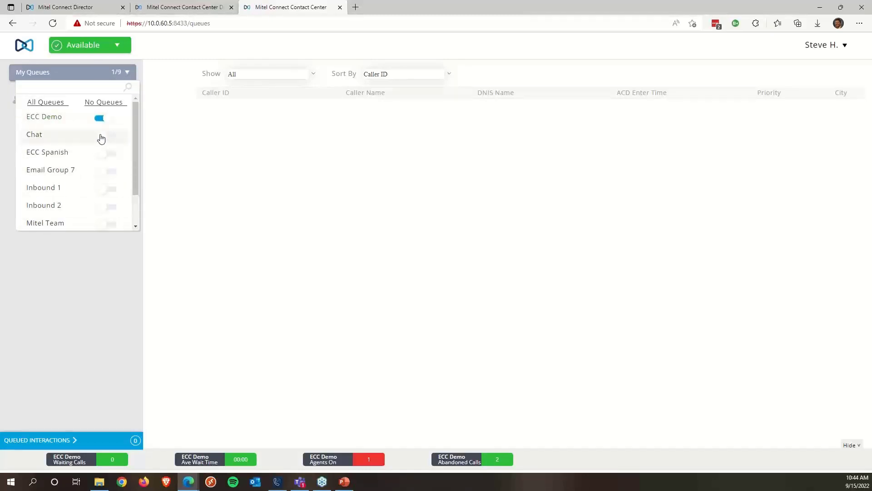
pyautogui.click(100, 136)
pyautogui.click(100, 275)
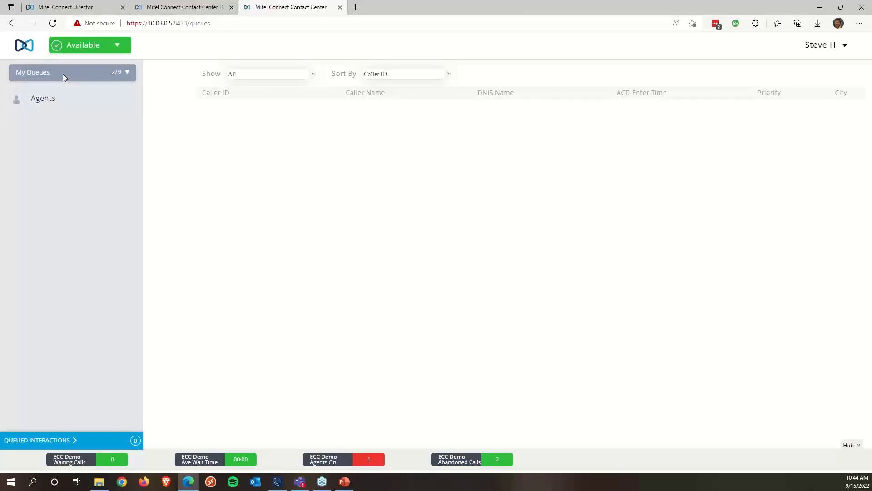
# - Check the active call and logged-in queues of the busy agent in the Agents list
pyautogui.click(43, 98)
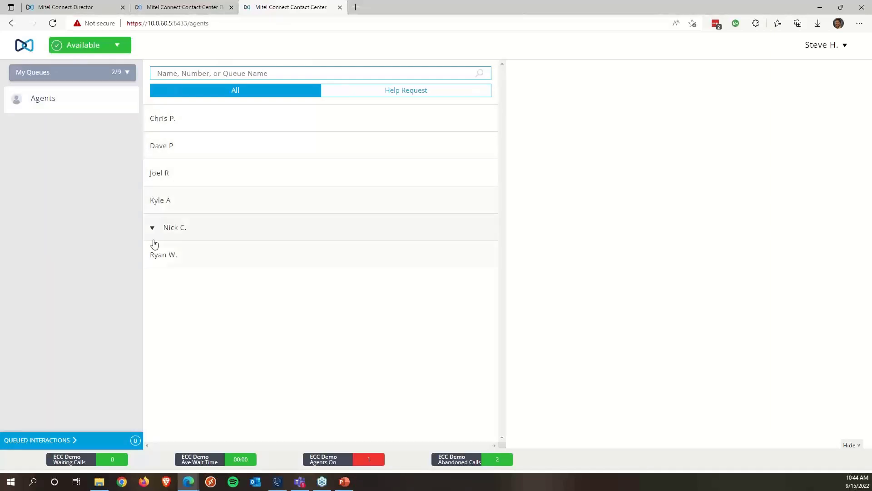
pyautogui.click(166, 227)
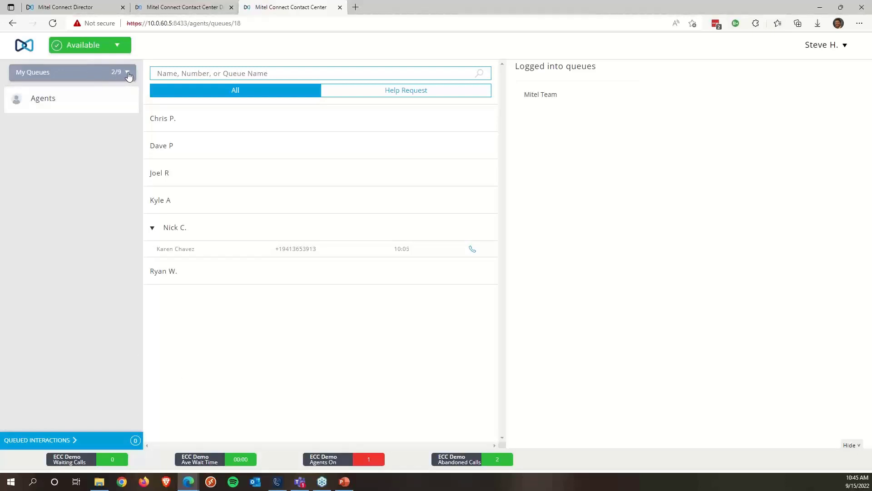
pyautogui.click(127, 73)
pyautogui.click(272, 39)
# - Log out of the agent client and return to Contact Center Director
pyautogui.click(821, 46)
pyautogui.click(823, 87)
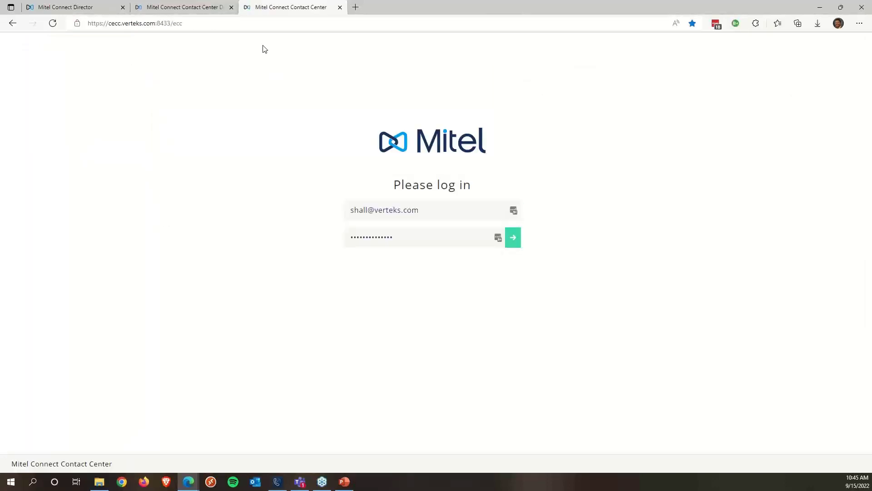
pyautogui.click(188, 6)
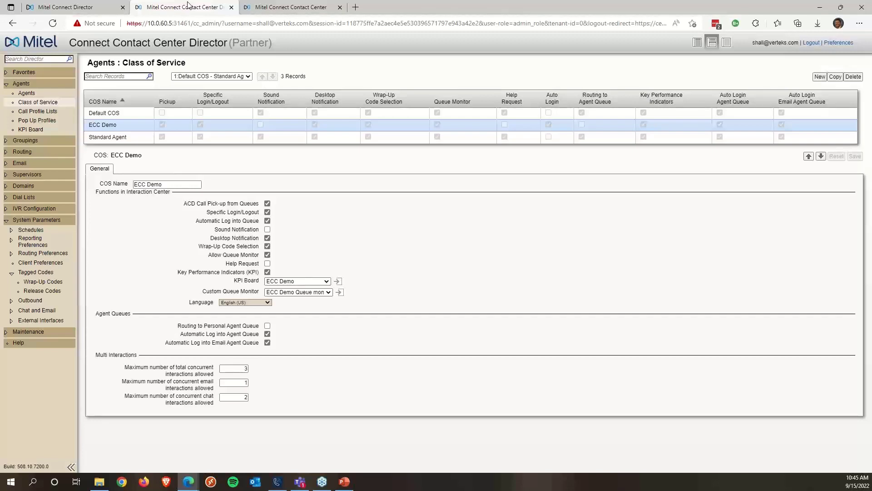
# - Collapse the Agents and System Parameters groups and open Database Backup under Maintenance
pyautogui.click(6, 84)
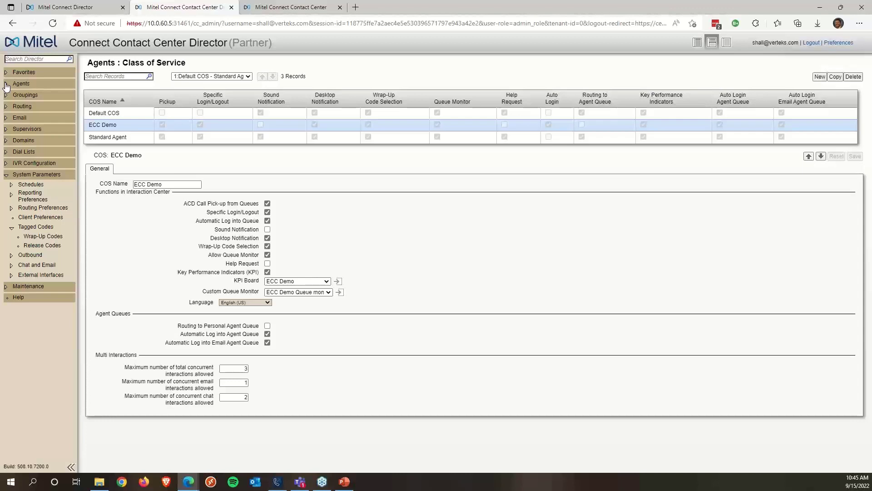
pyautogui.click(6, 175)
pyautogui.click(5, 187)
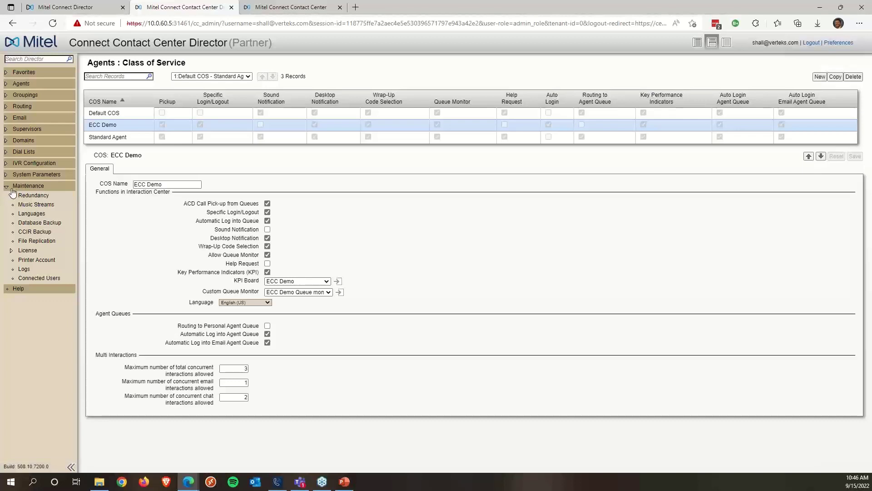
pyautogui.click(26, 223)
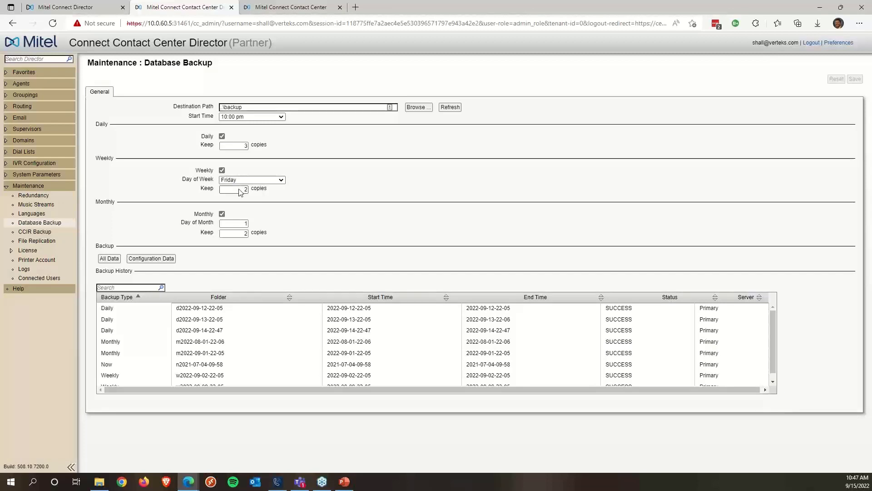
# - Examine the daily and weekly retention settings and the weekly and on-demand entries in the database backup history
pyautogui.click(222, 189)
pyautogui.doubleClick(247, 144)
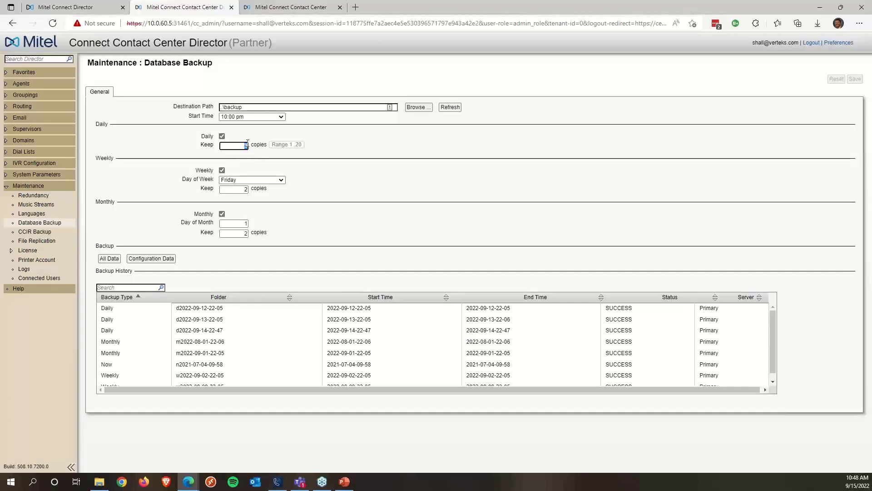
pyautogui.click(185, 157)
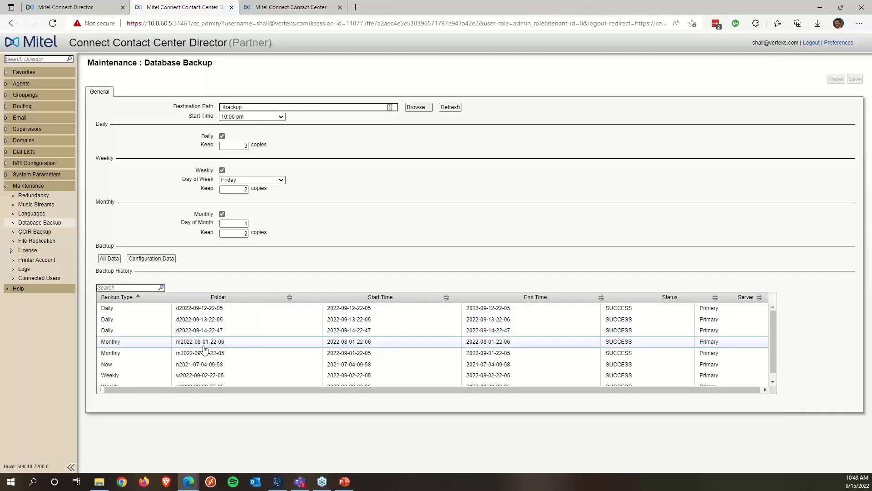
pyautogui.click(204, 377)
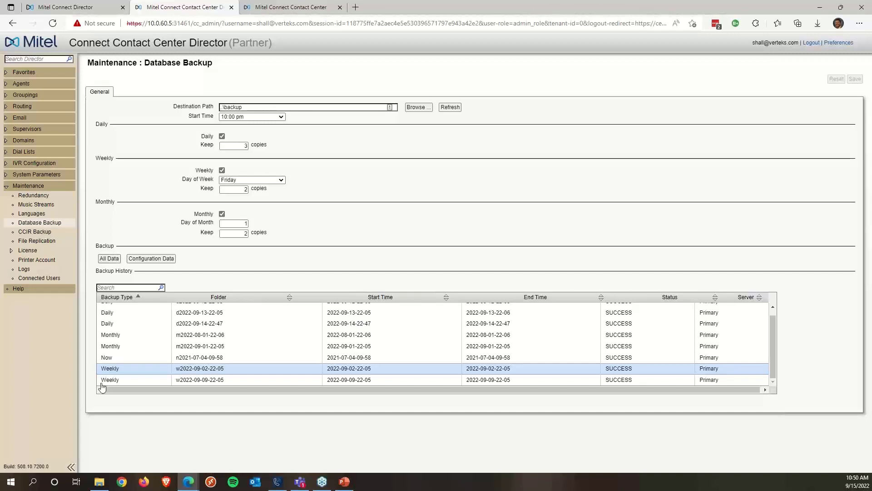
pyautogui.click(107, 357)
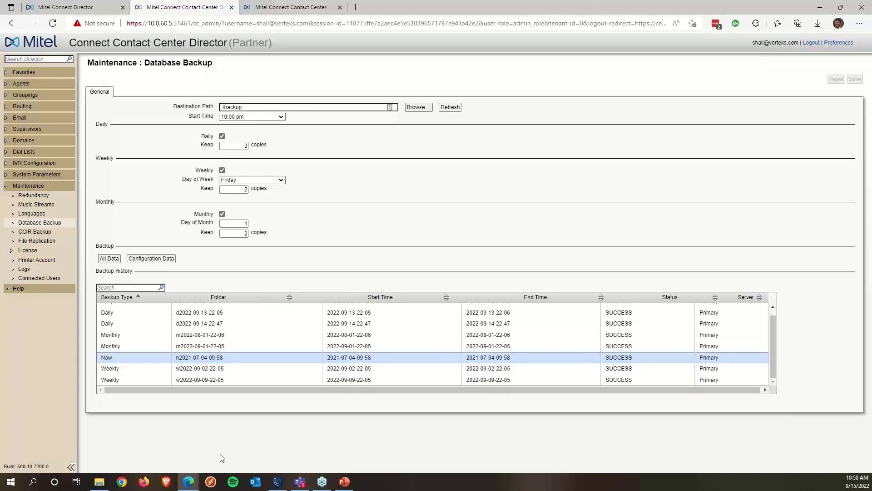
# - Examine the CCIR Backup schedule and history, comparing the listed server address with the Director's own address
pyautogui.click(33, 232)
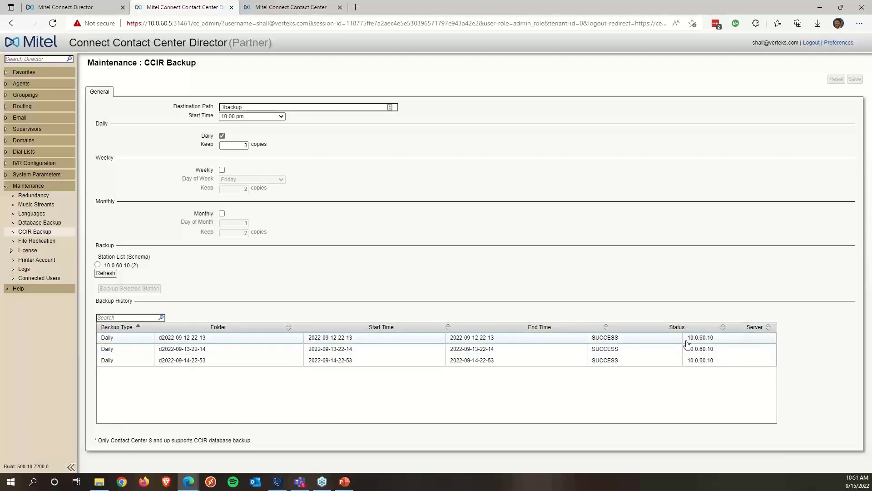
pyautogui.doubleClick(172, 24)
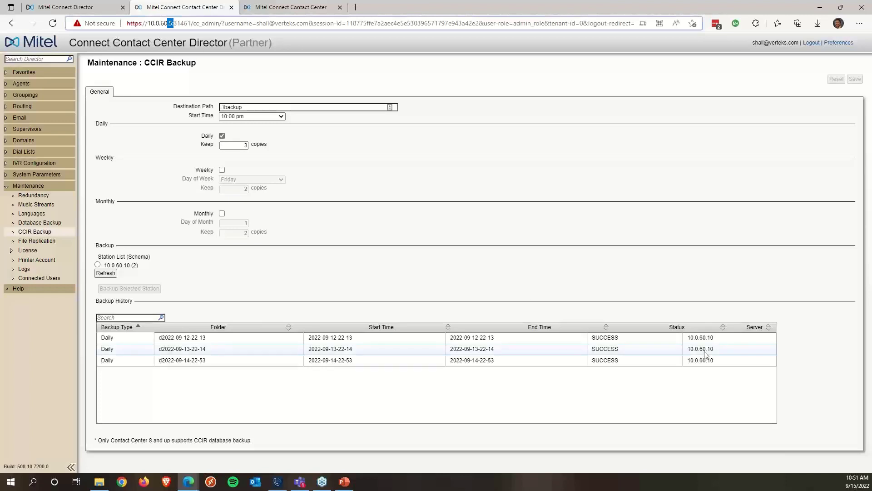
pyautogui.click(718, 402)
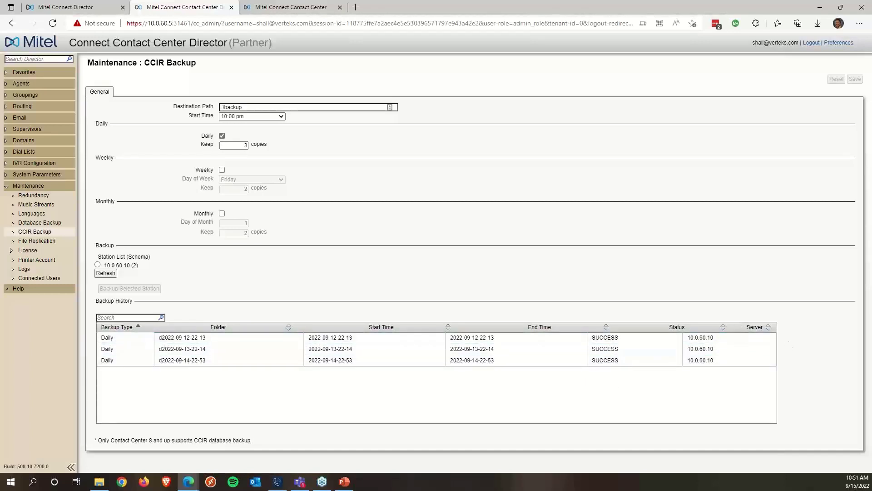
# - Switch to the File Explorer window showing the c$ share of 10.0.60.5 and minimize the browser
pyautogui.hotkey('alt', 'Tab')
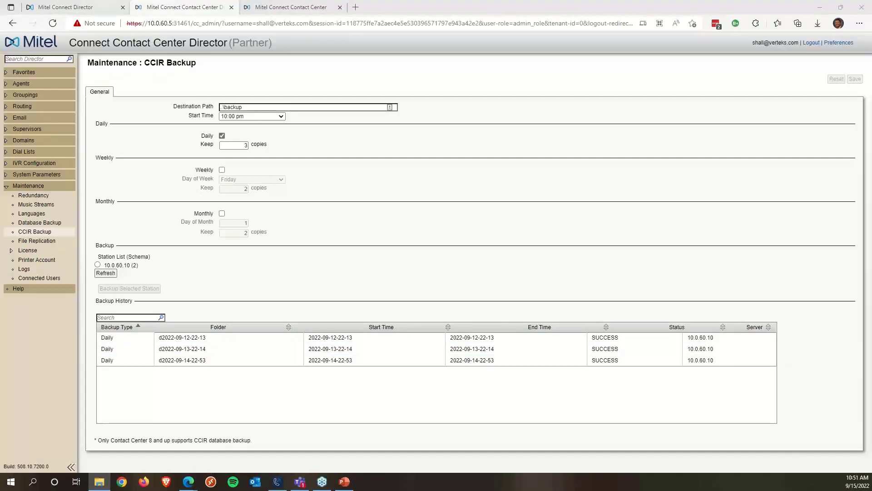
pyautogui.moveTo(871, 105); pyautogui.dragTo(573, 73)
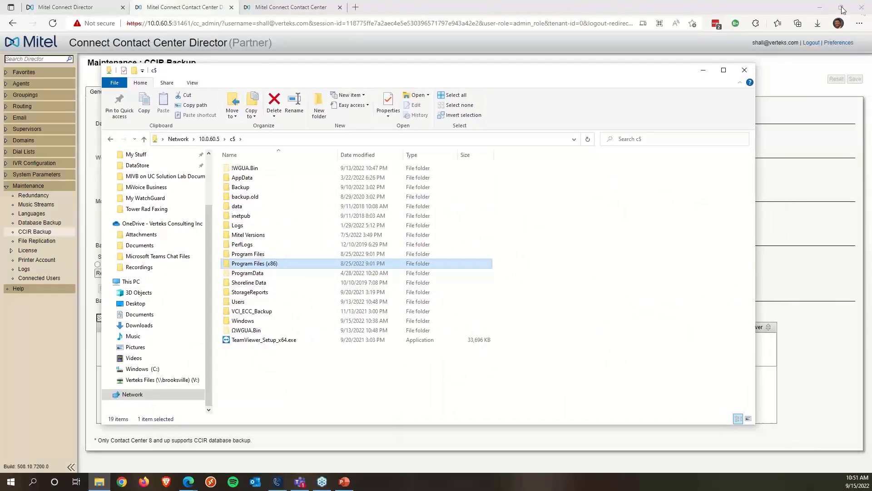
pyautogui.click(820, 8)
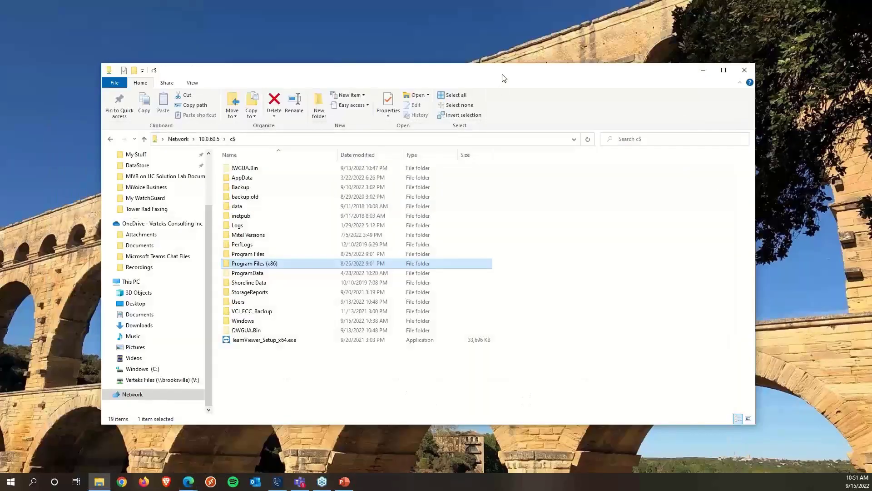
pyautogui.moveTo(503, 76); pyautogui.dragTo(478, 43)
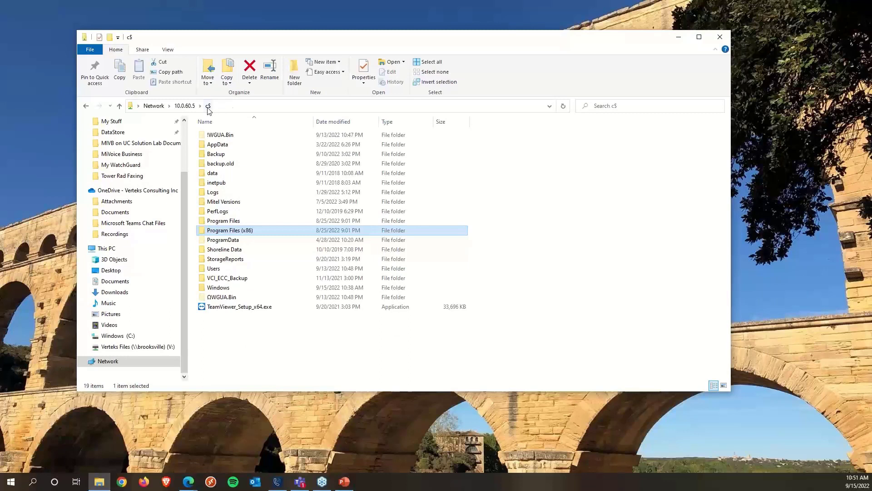
# - Open the backup folder under Program Files (x86)\ShoreTel\ShoreTel Contact Center Server
pyautogui.doubleClick(219, 230)
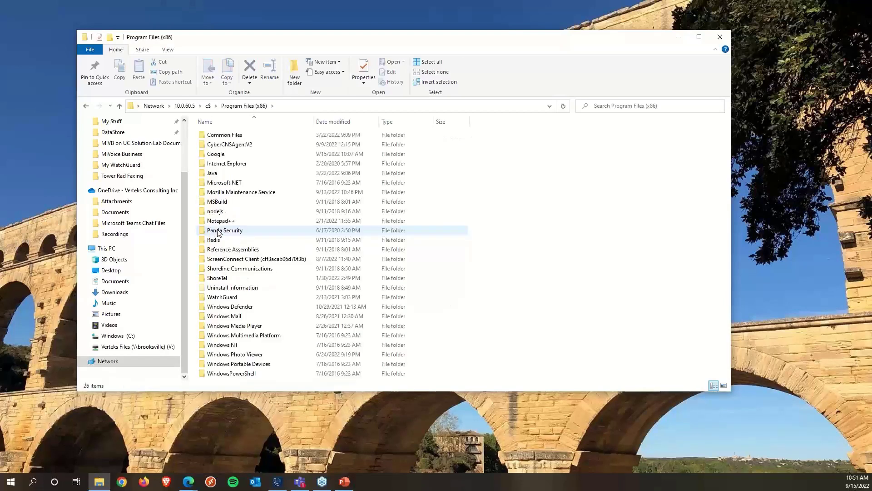
pyautogui.doubleClick(218, 278)
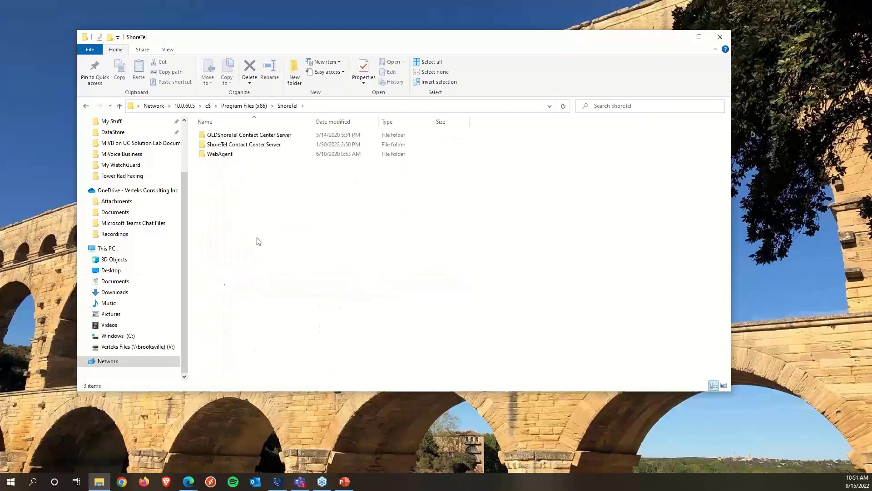
pyautogui.doubleClick(220, 145)
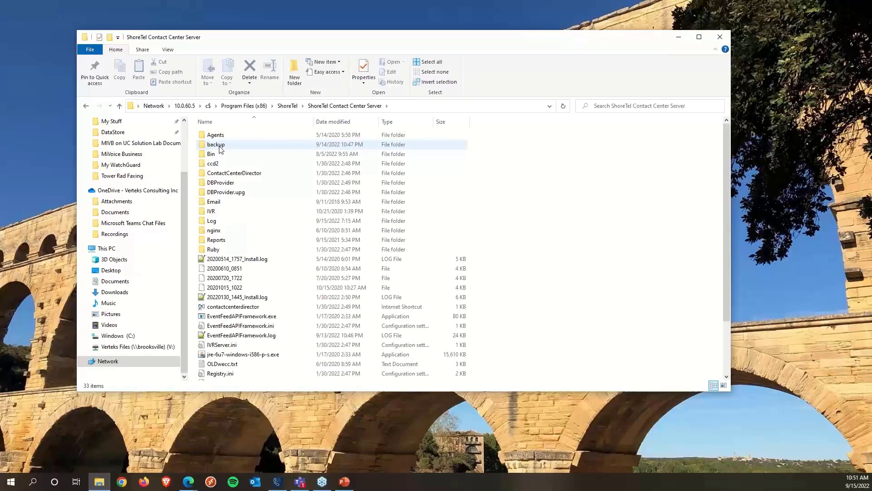
pyautogui.doubleClick(219, 145)
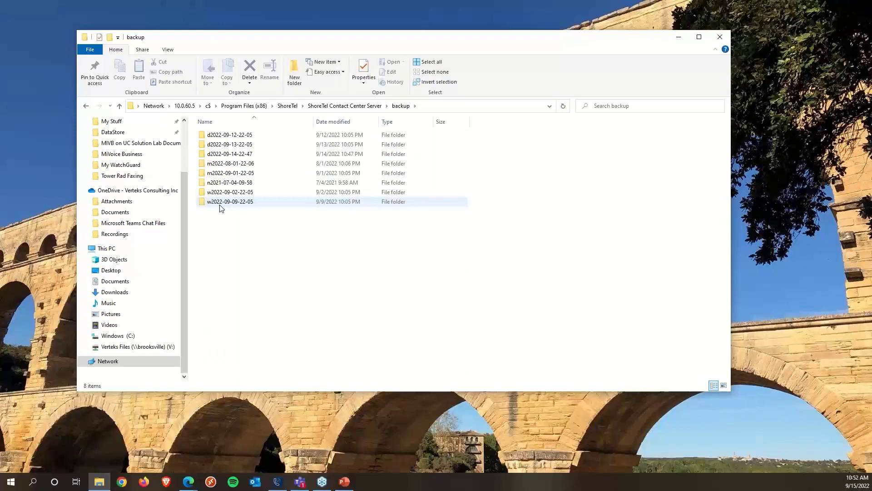
# - Examine the daily, weekly, monthly and on-demand backup folders stored on the server
pyautogui.click(233, 154)
pyautogui.click(230, 135)
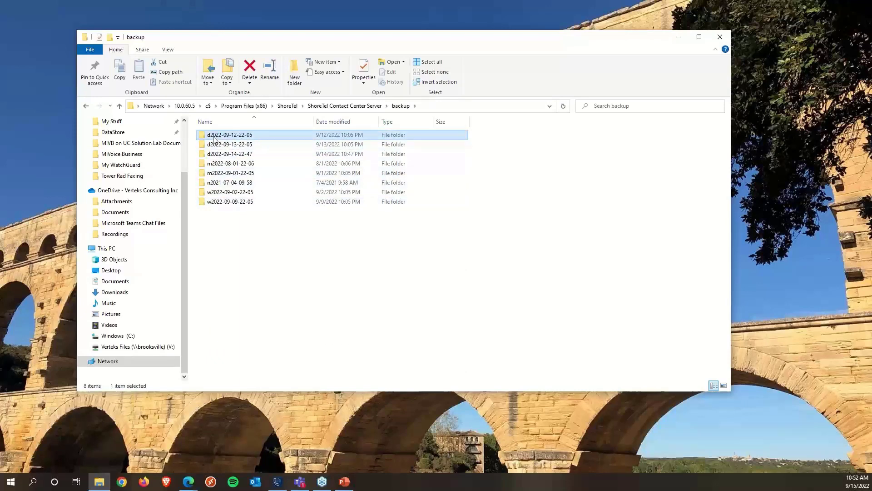
pyautogui.click(217, 201)
pyautogui.click(225, 163)
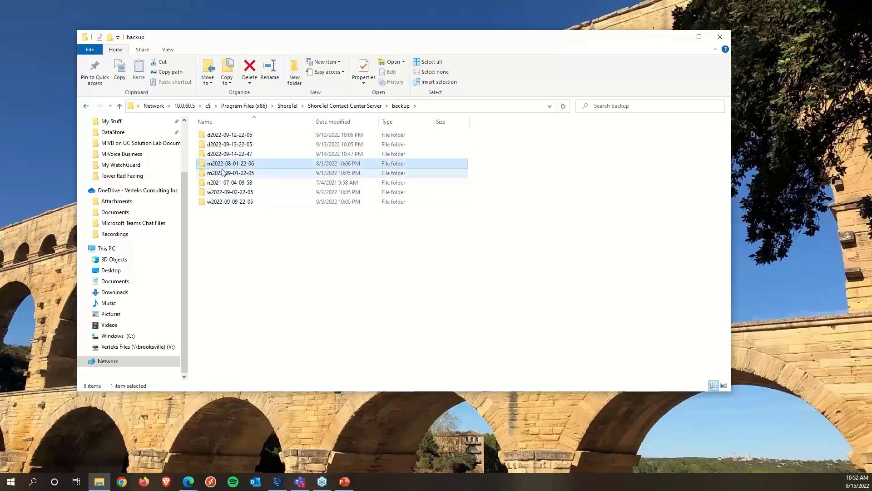
pyautogui.click(224, 173)
pyautogui.click(221, 182)
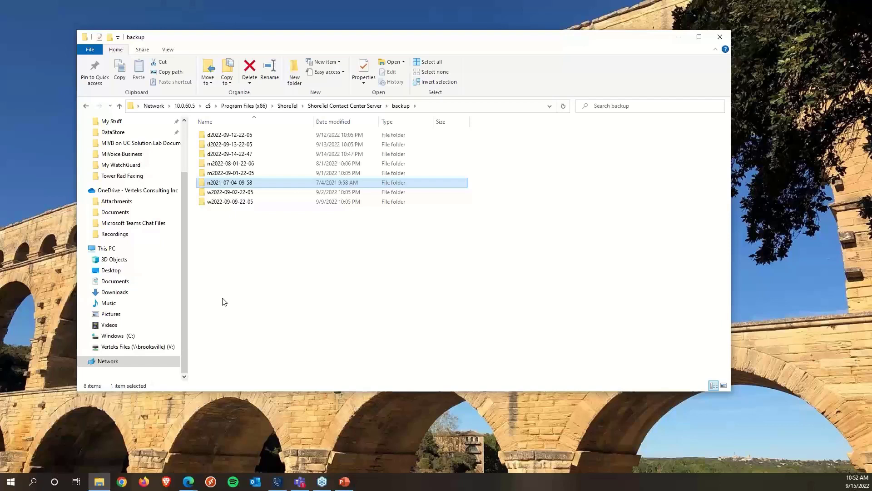
pyautogui.click(340, 107)
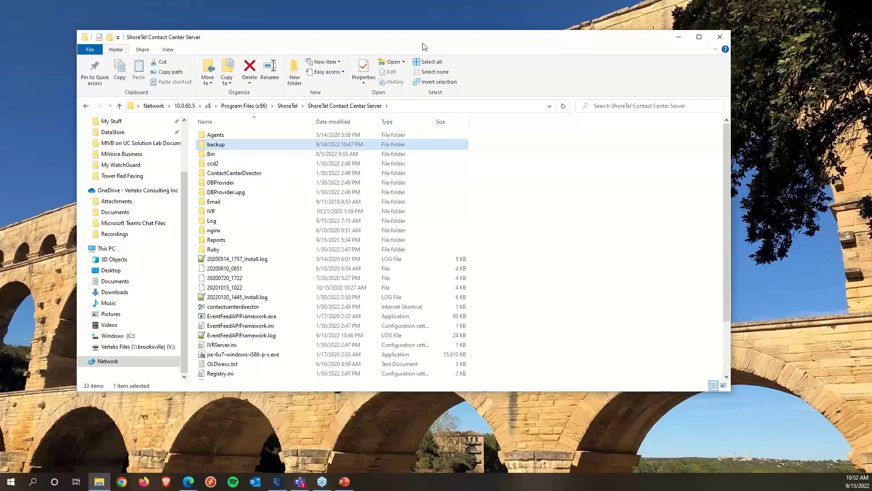
pyautogui.moveTo(423, 46)
pyautogui.mouseDown()
pyautogui.moveTo(417, 40)
pyautogui.moveTo(436, 41)
pyautogui.mouseUp()
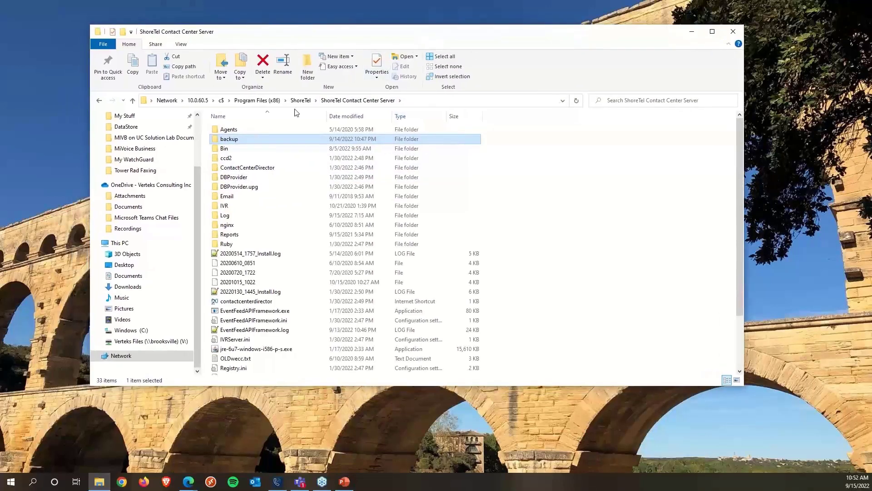
pyautogui.doubleClick(231, 140)
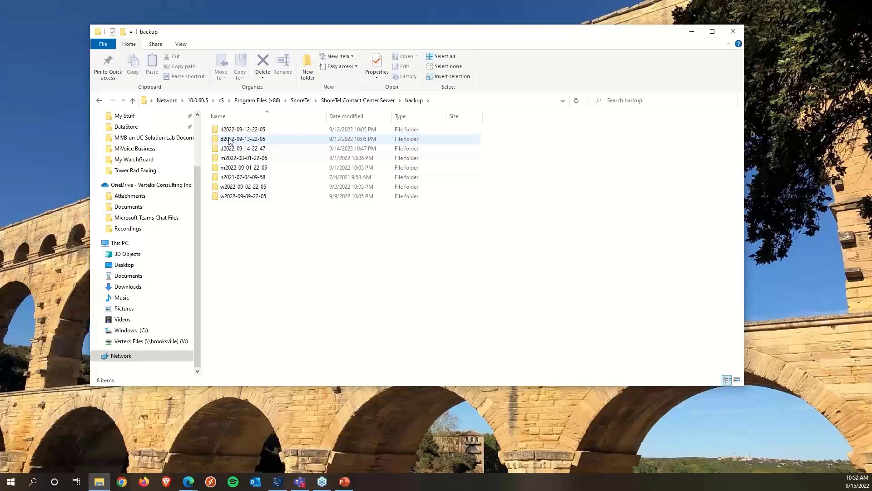
pyautogui.click(236, 129)
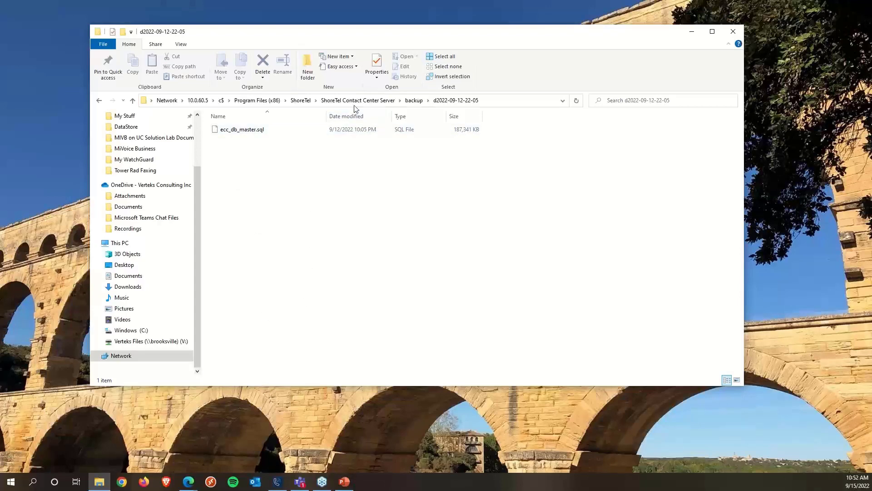
# - Return to the ShoreTel Contact Center Server folder and open its IVR folder
pyautogui.click(368, 103)
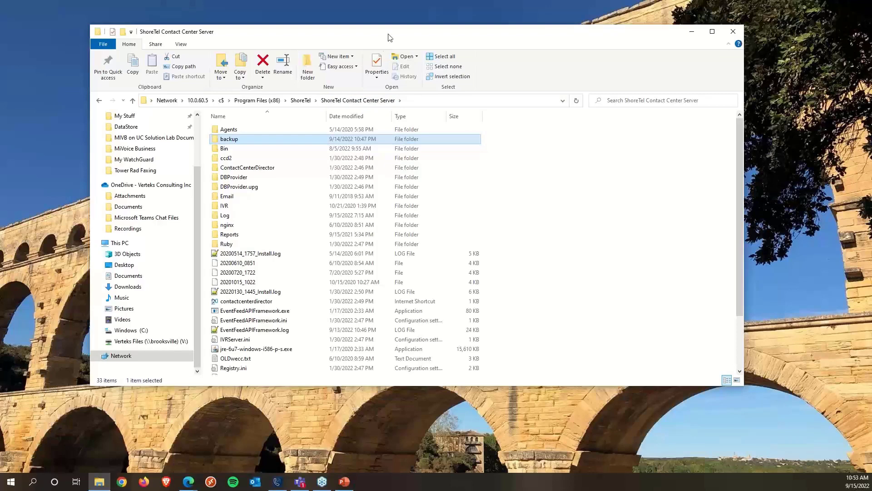
pyautogui.moveTo(390, 35); pyautogui.dragTo(390, 29)
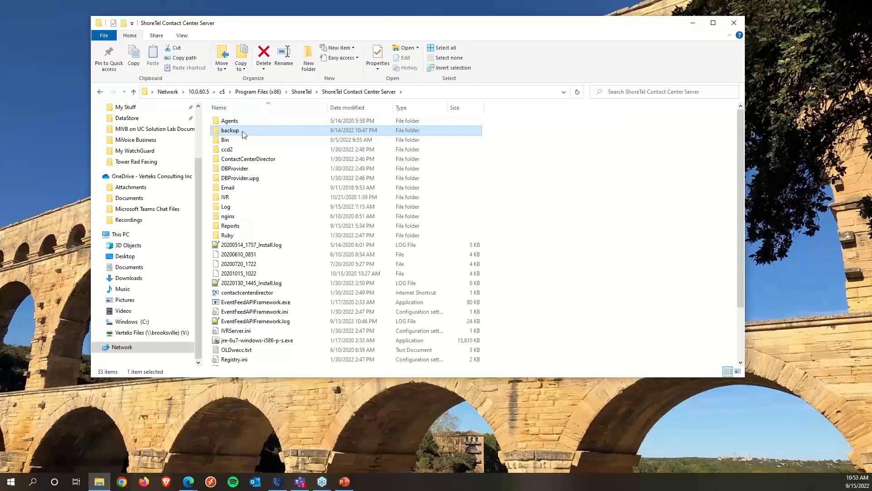
pyautogui.moveTo(243, 135)
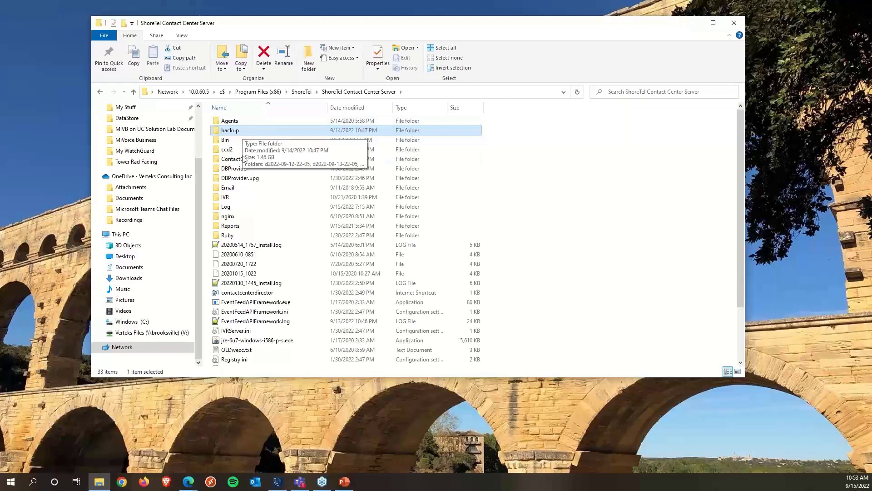
pyautogui.click(223, 199)
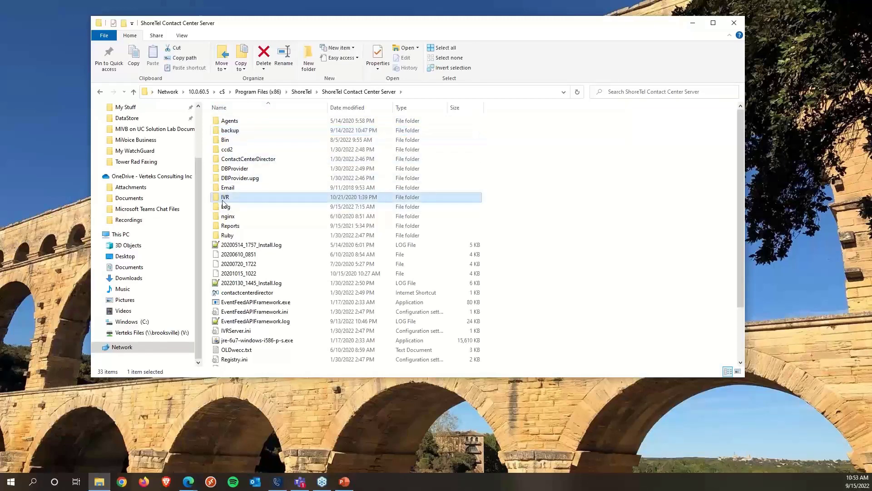
pyautogui.moveTo(223, 203)
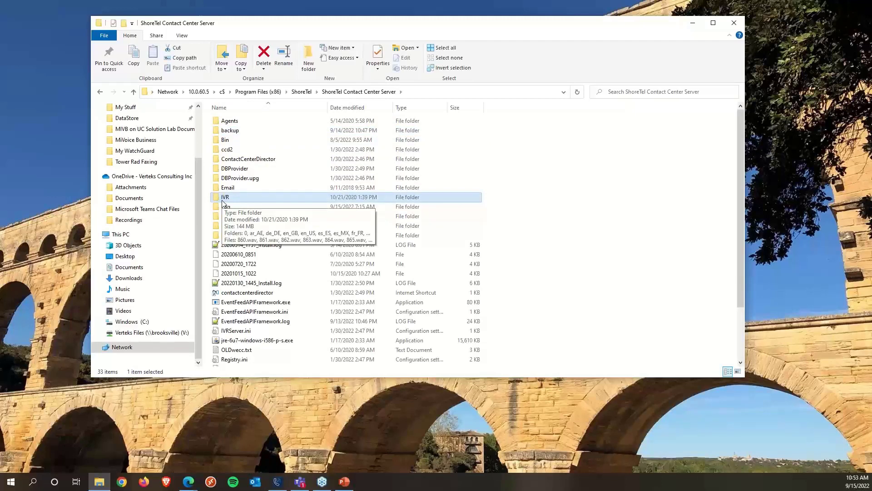
pyautogui.doubleClick(223, 200)
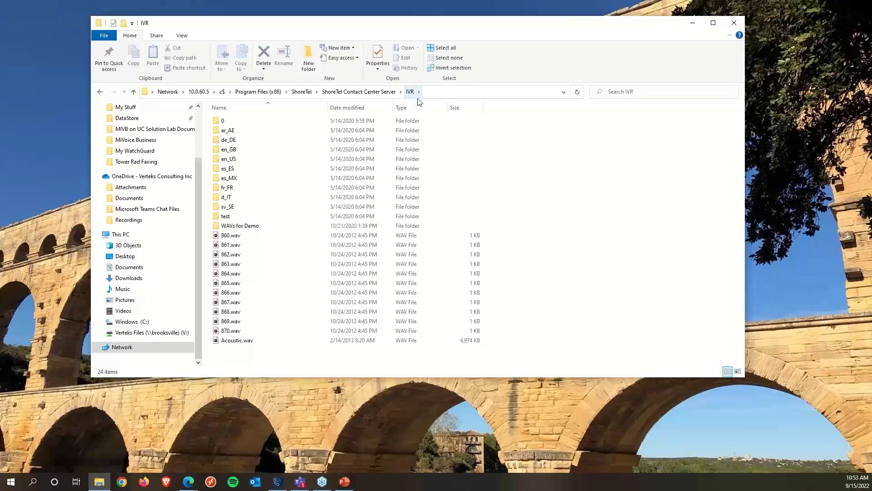
# - Open the System folder under en_US and look through its WAV prompt files
pyautogui.doubleClick(223, 162)
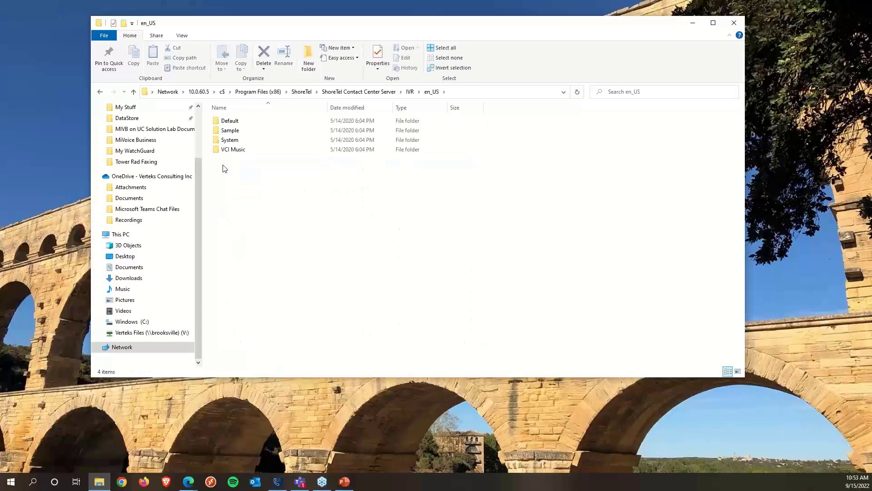
pyautogui.click(230, 141)
pyautogui.doubleClick(231, 140)
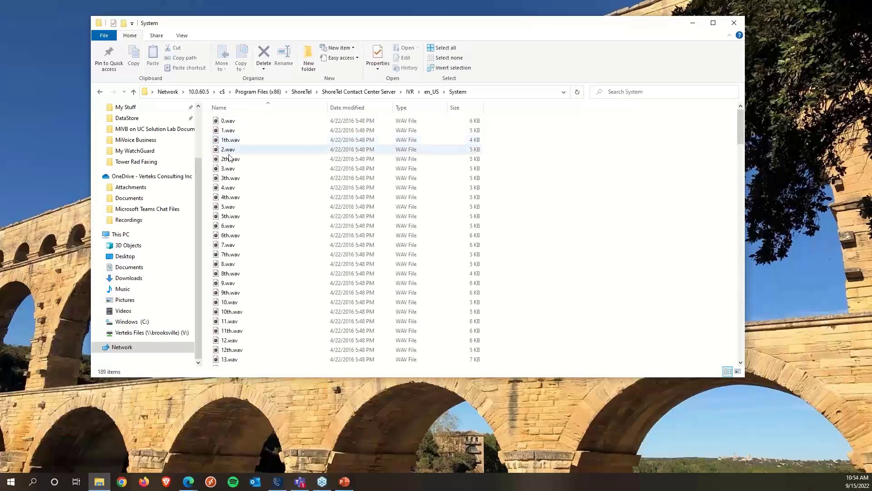
pyautogui.scroll(-1, 232, 175)
pyautogui.scroll(-7, 241, 182)
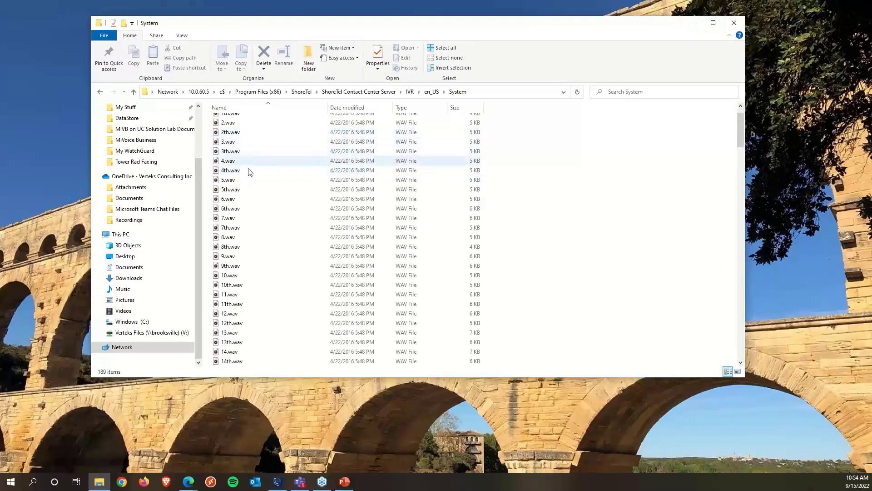
pyautogui.scroll(-11, 260, 205)
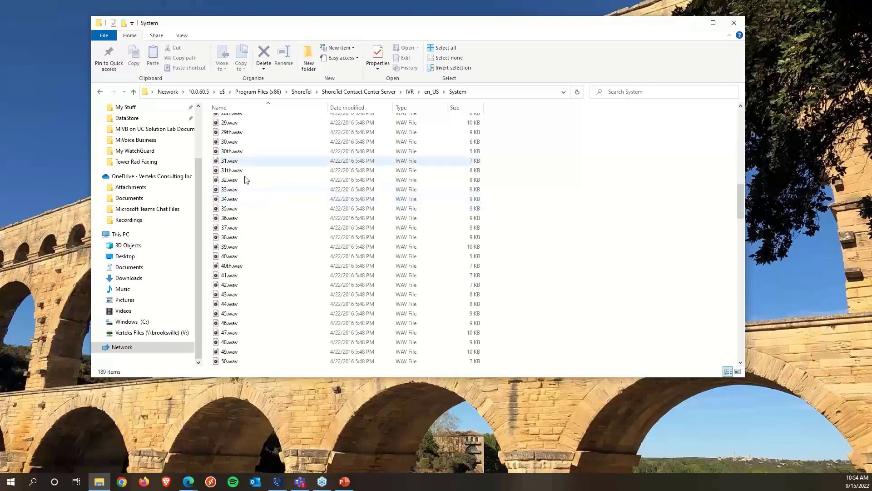
# - Go back to en_US, open the Sample folder and select placeInQ.wav
pyautogui.click(432, 92)
pyautogui.doubleClick(232, 130)
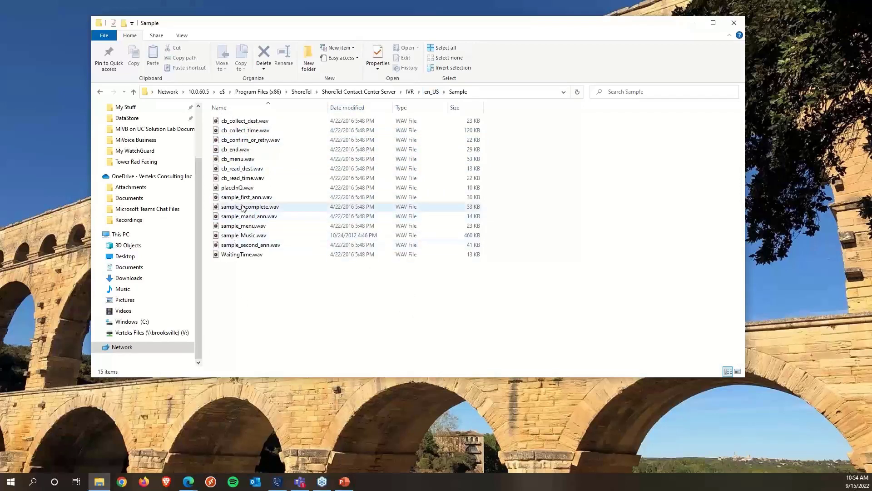
pyautogui.click(237, 188)
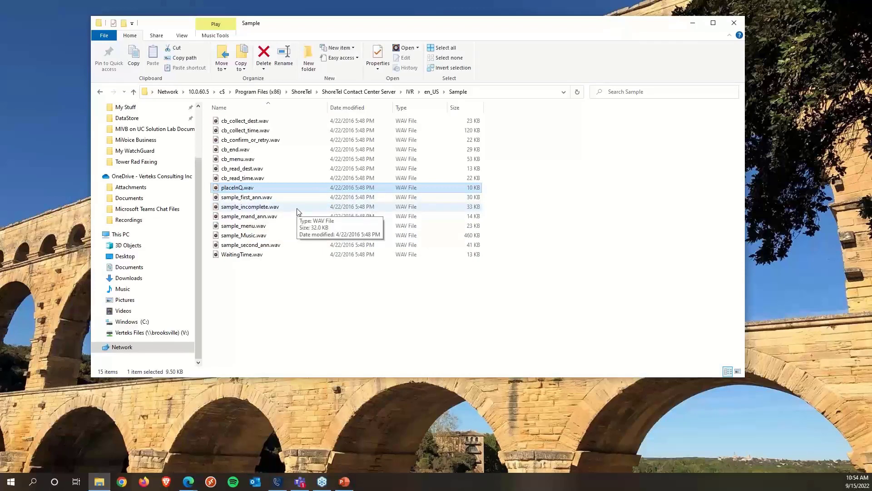
# - Navigate back up to the ShoreTel Contact Center Server folder and select the IVR folder
pyautogui.click(431, 95)
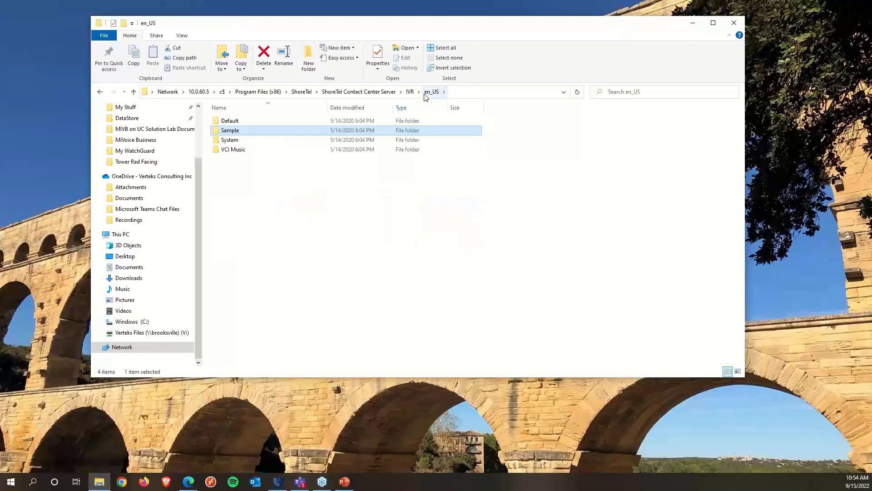
pyautogui.click(409, 91)
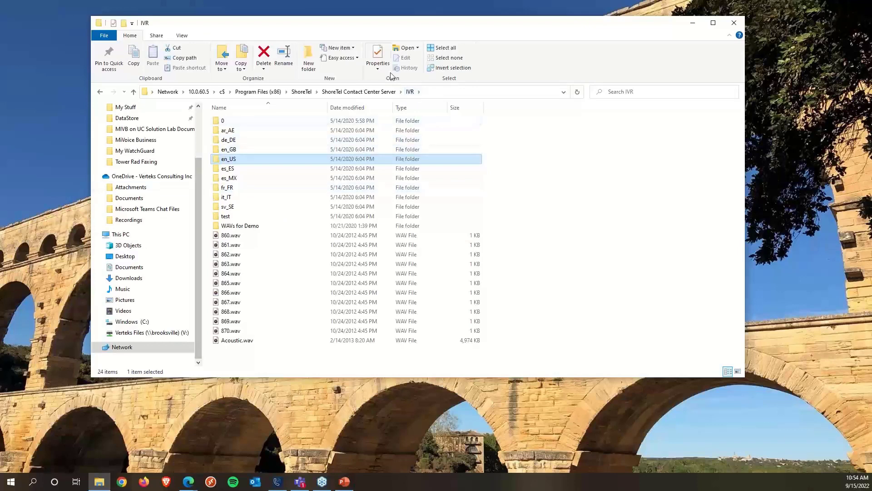
pyautogui.click(359, 92)
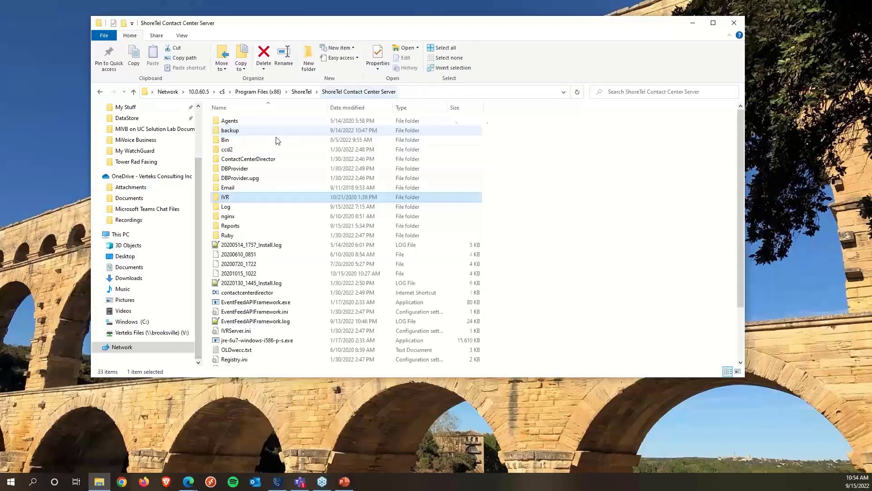
pyautogui.click(226, 197)
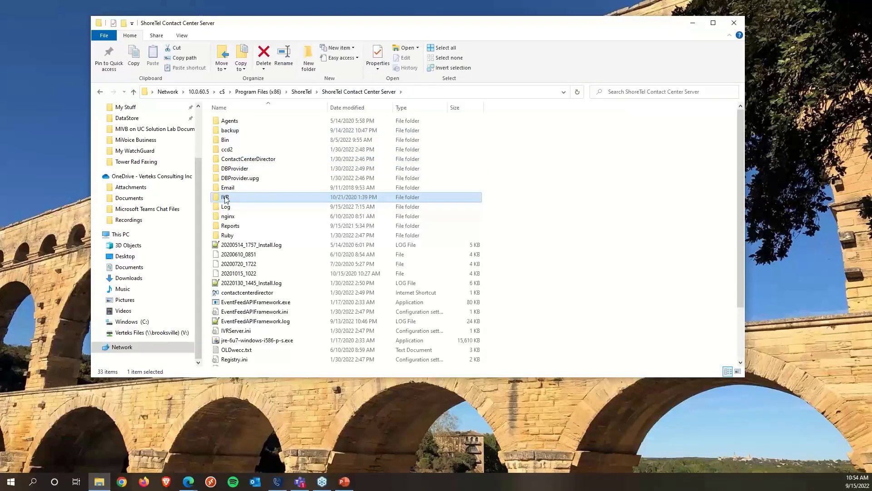
# - View the backup folder's contents again, return to its parent folder and minimize the File Explorer window
pyautogui.click(232, 132)
pyautogui.doubleClick(230, 130)
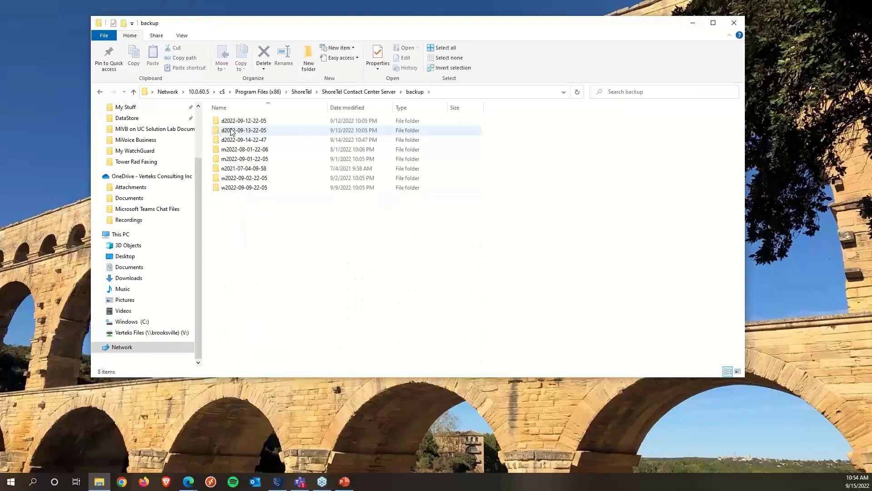
pyautogui.click(363, 92)
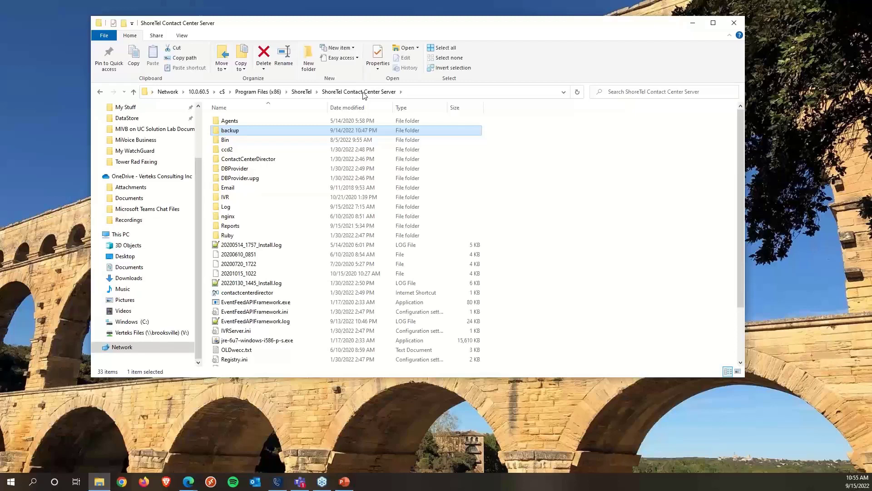
pyautogui.click(693, 23)
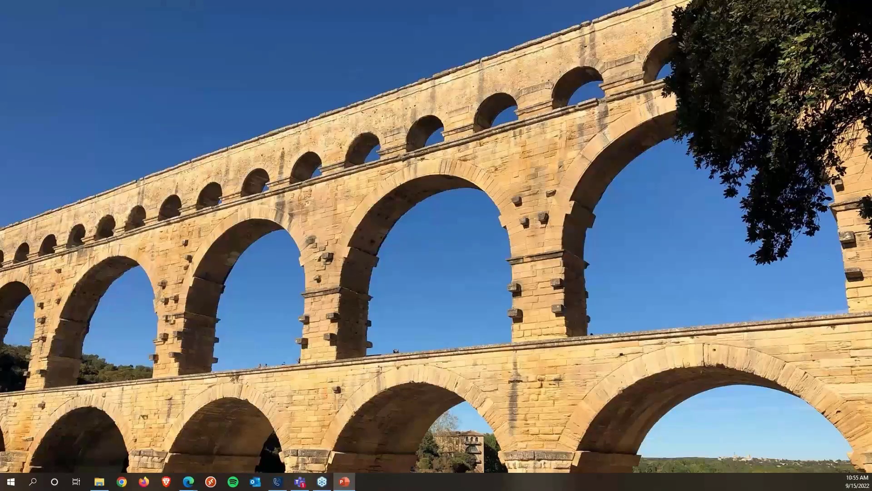